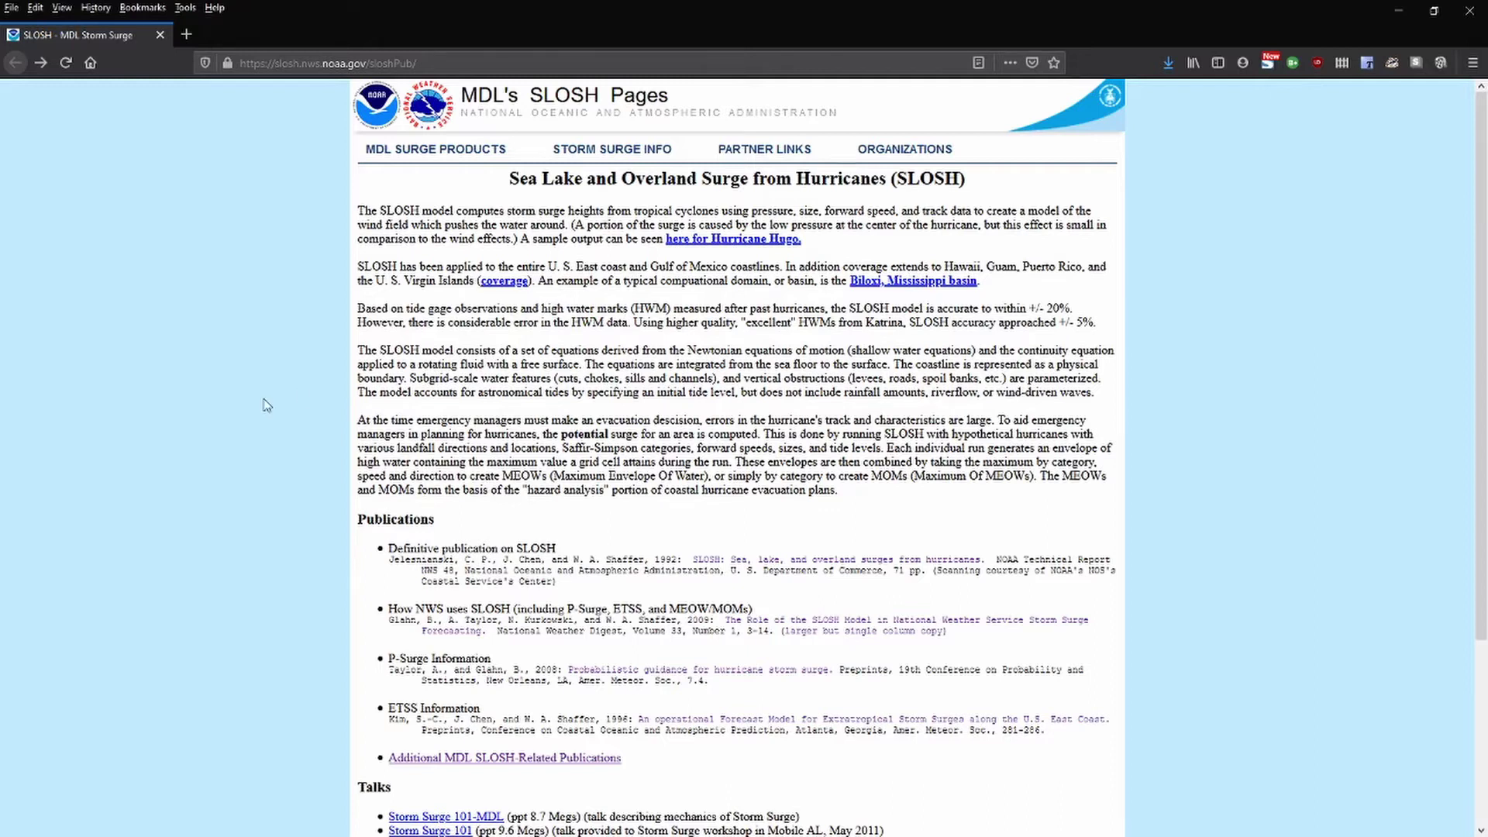
- View the SLOSH Display Program disclaimer page for requesting a username and password, and return to the main SLOSH page
scroll(306, 397, down, 3)
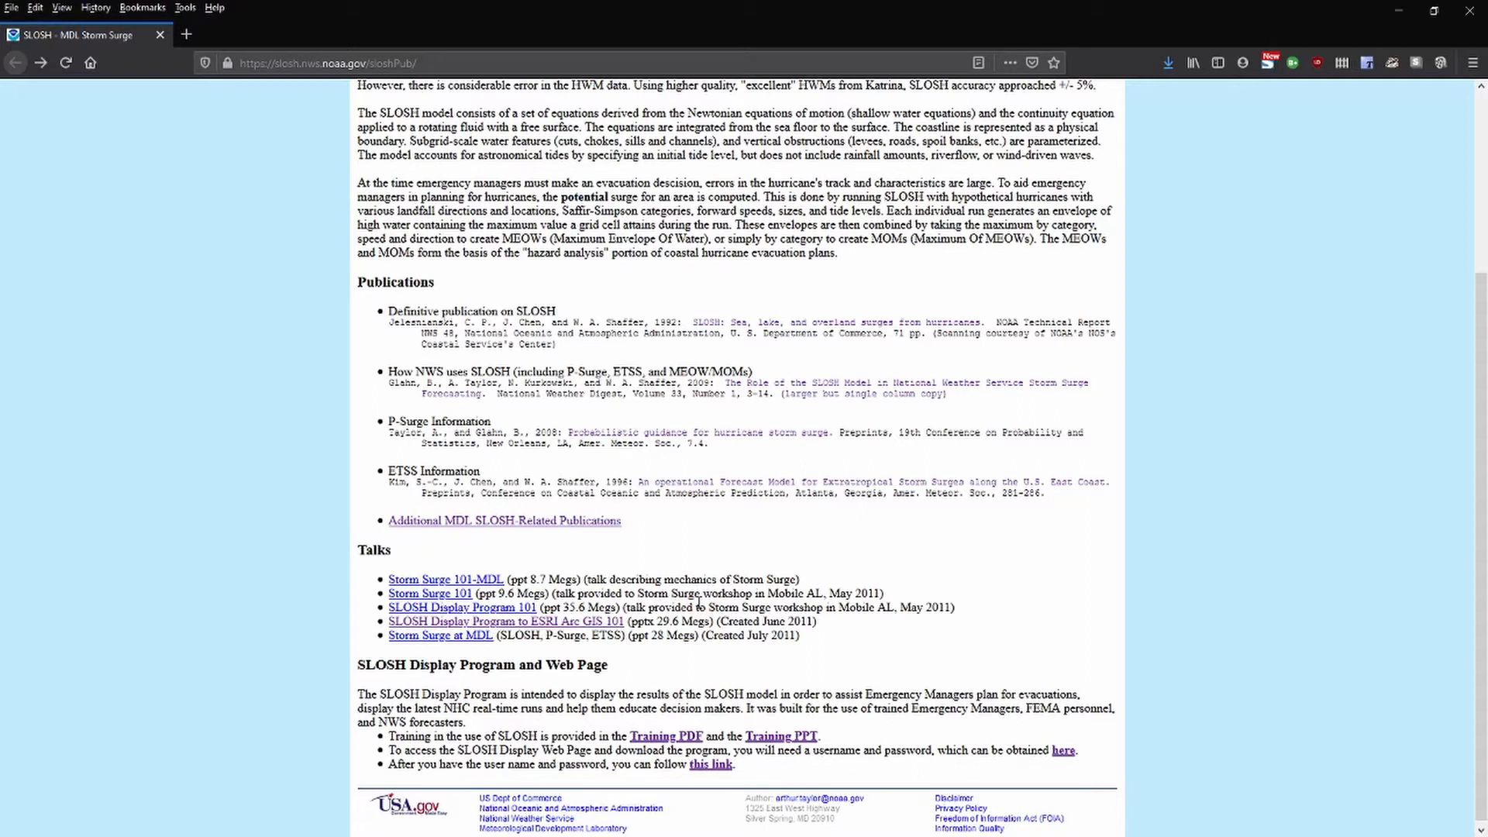
scroll(874, 648, down, 1)
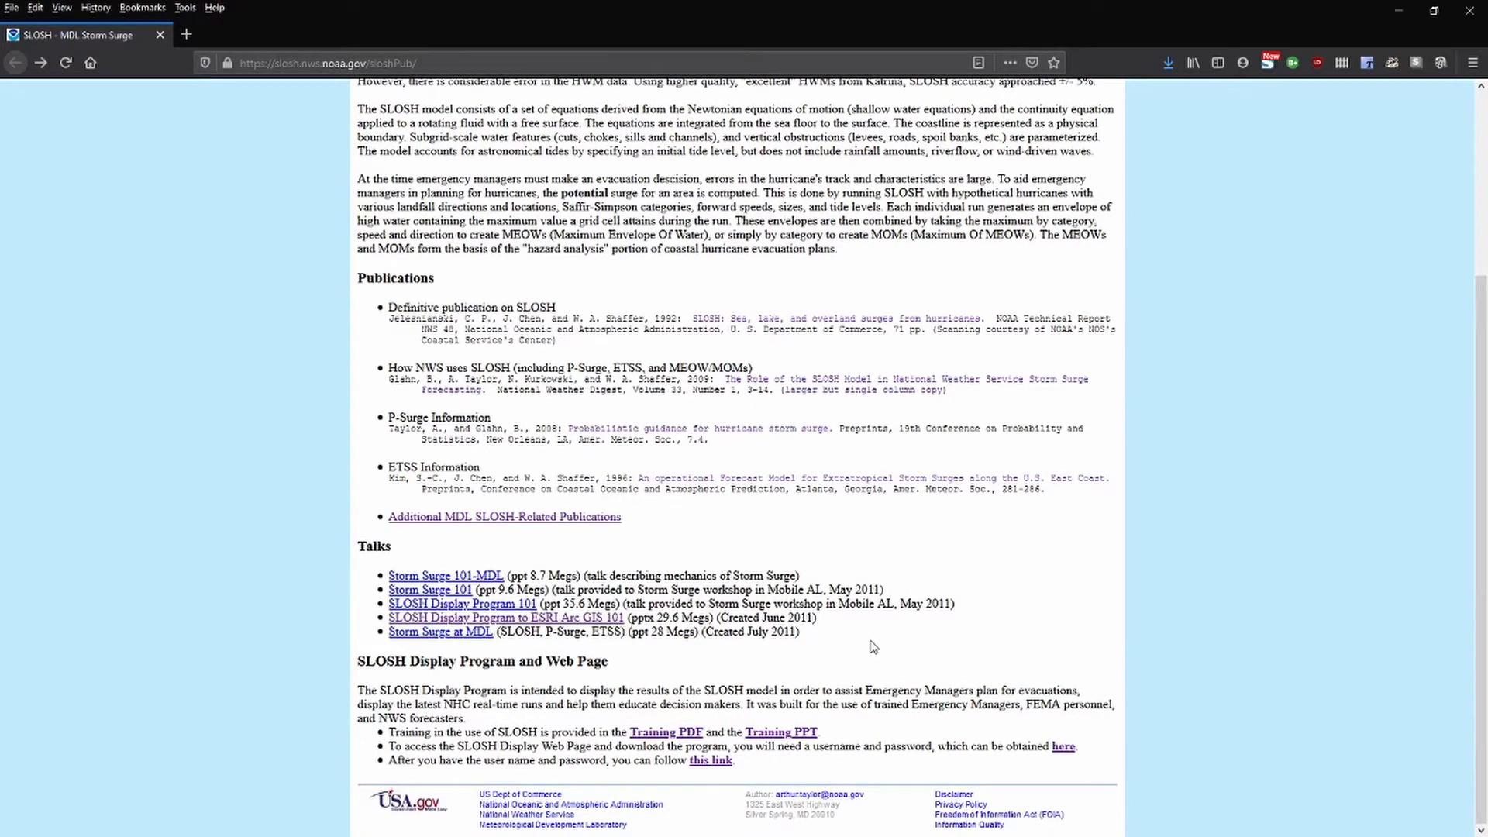
click(1063, 746)
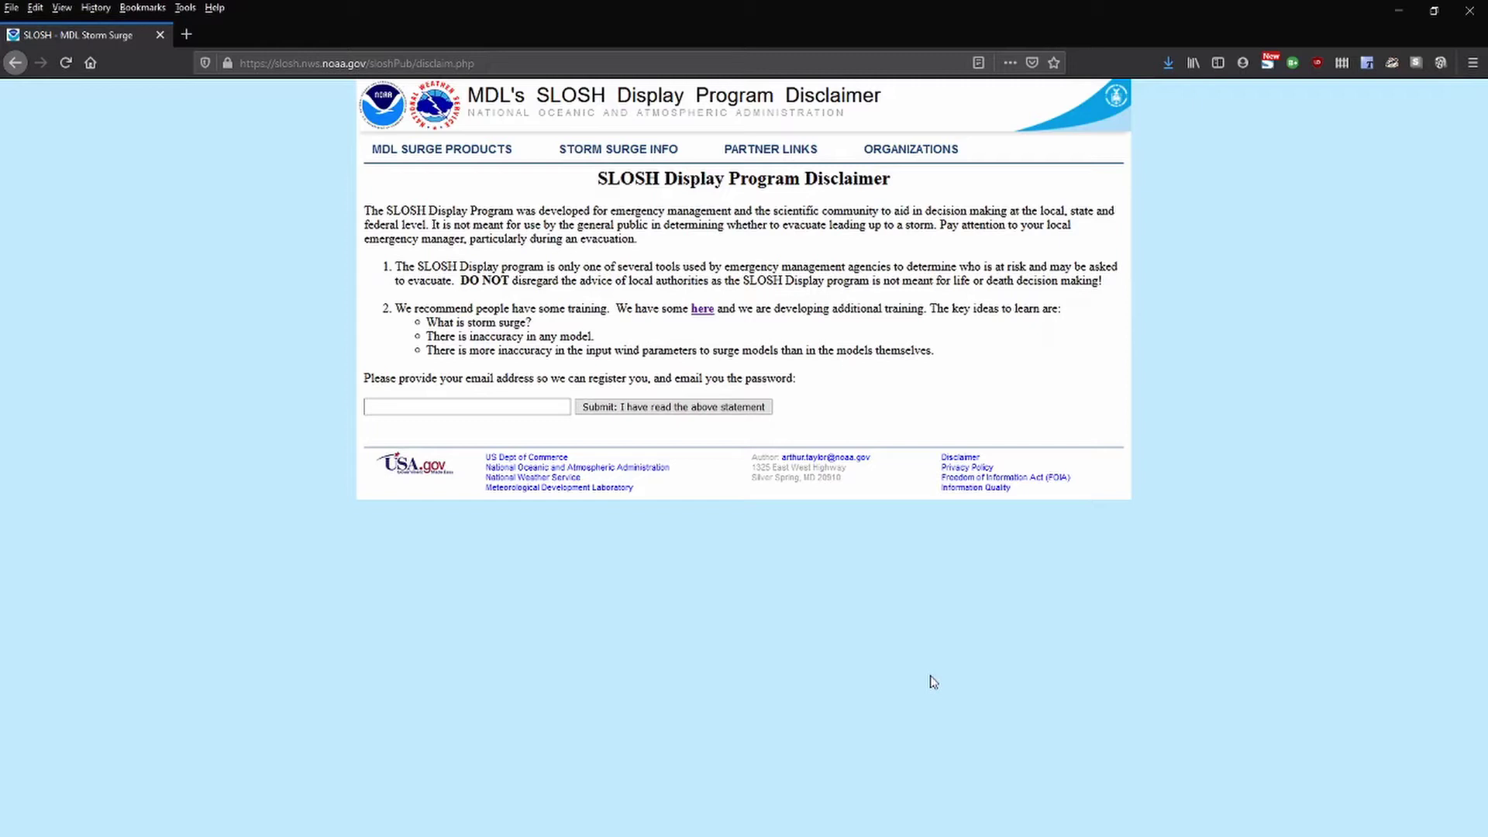
click(15, 63)
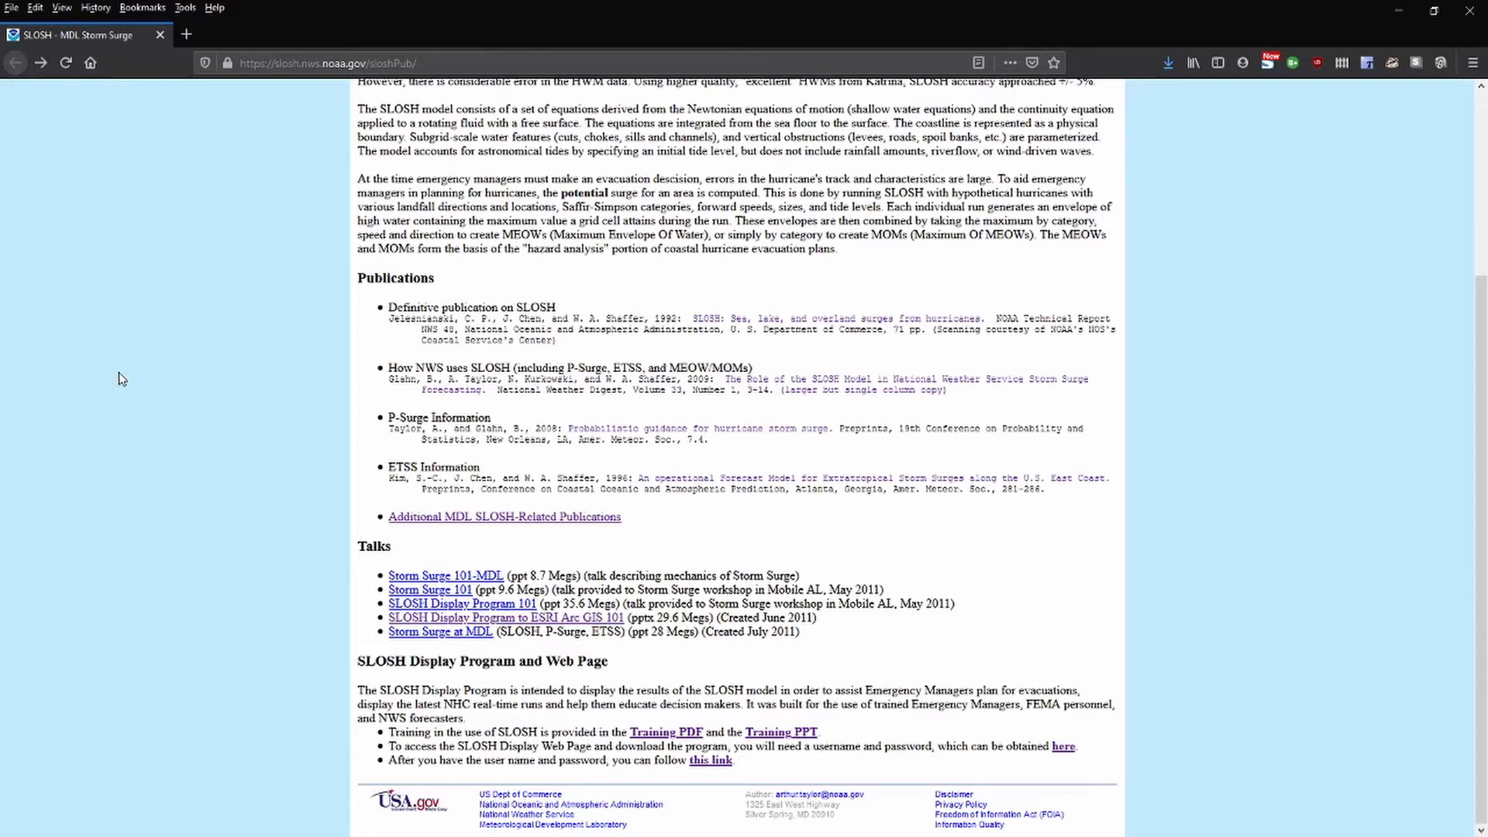
- Open the SLOSH Display Package page and download the SDP Installer for MS-Windows, sloshdsp-install.exe, into the Downloads folder
click(698, 766)
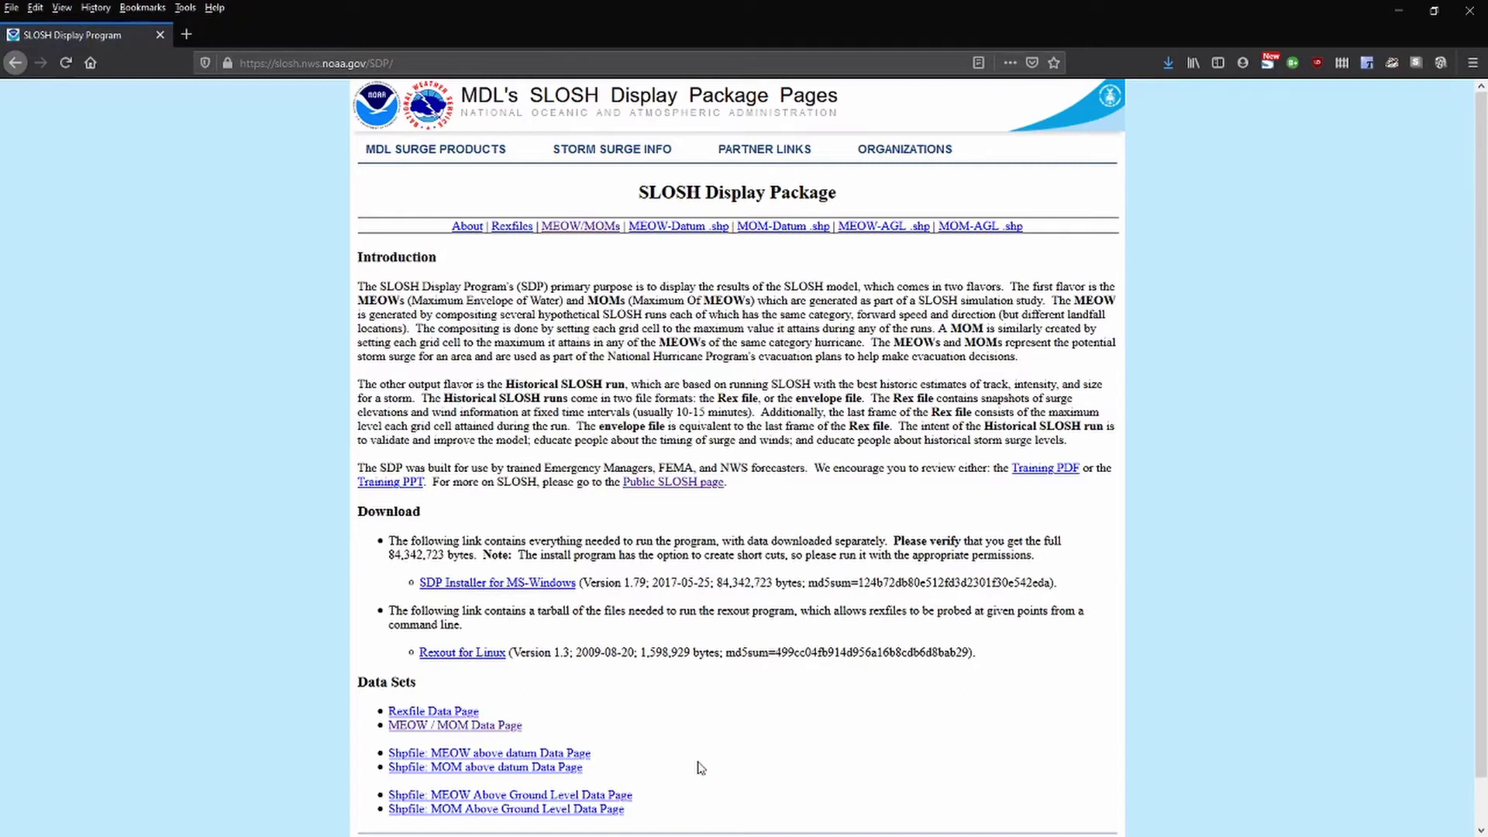
scroll(700, 767, down, 1)
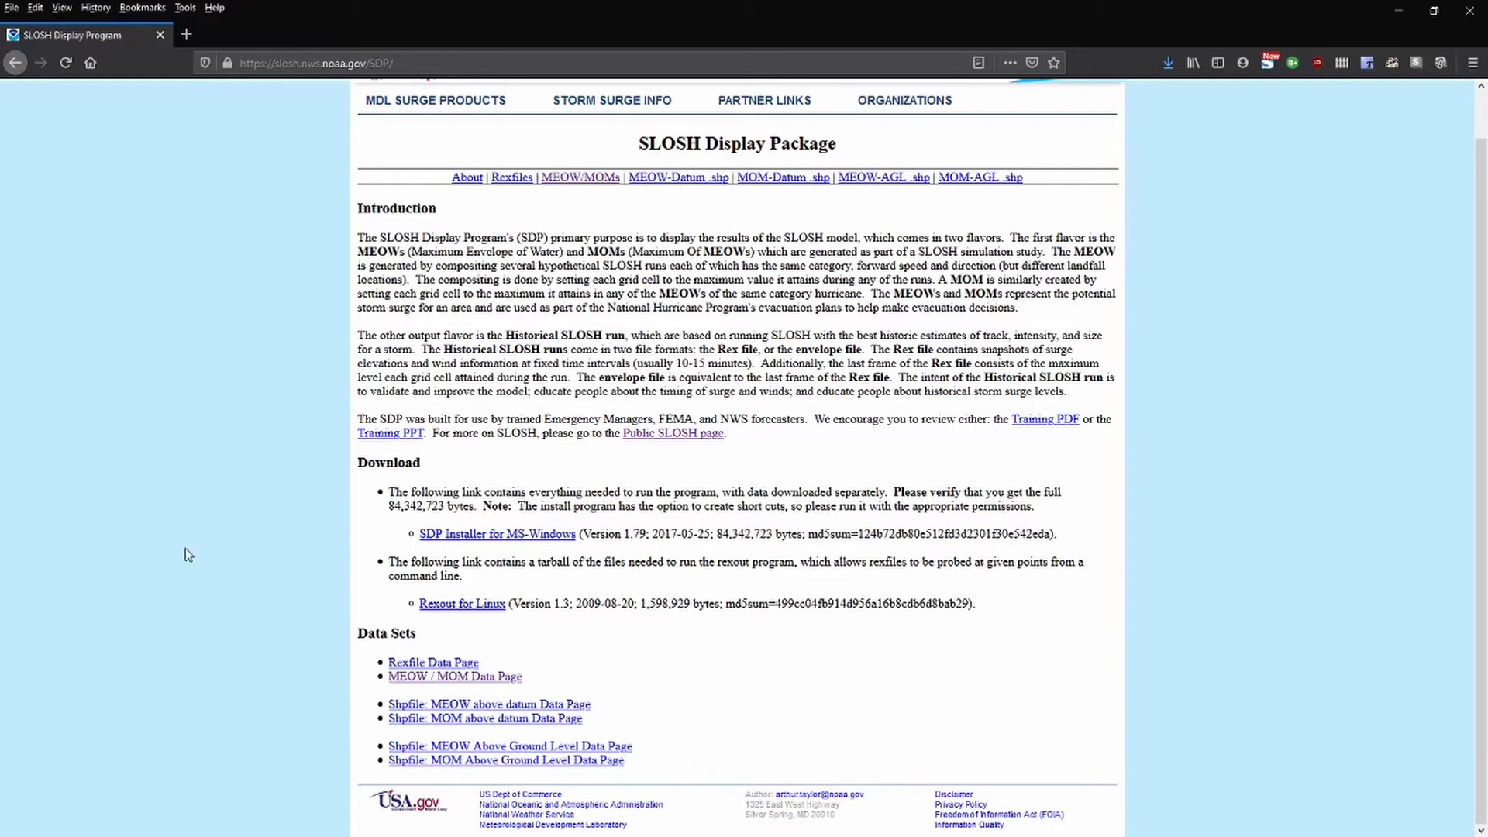
click(470, 540)
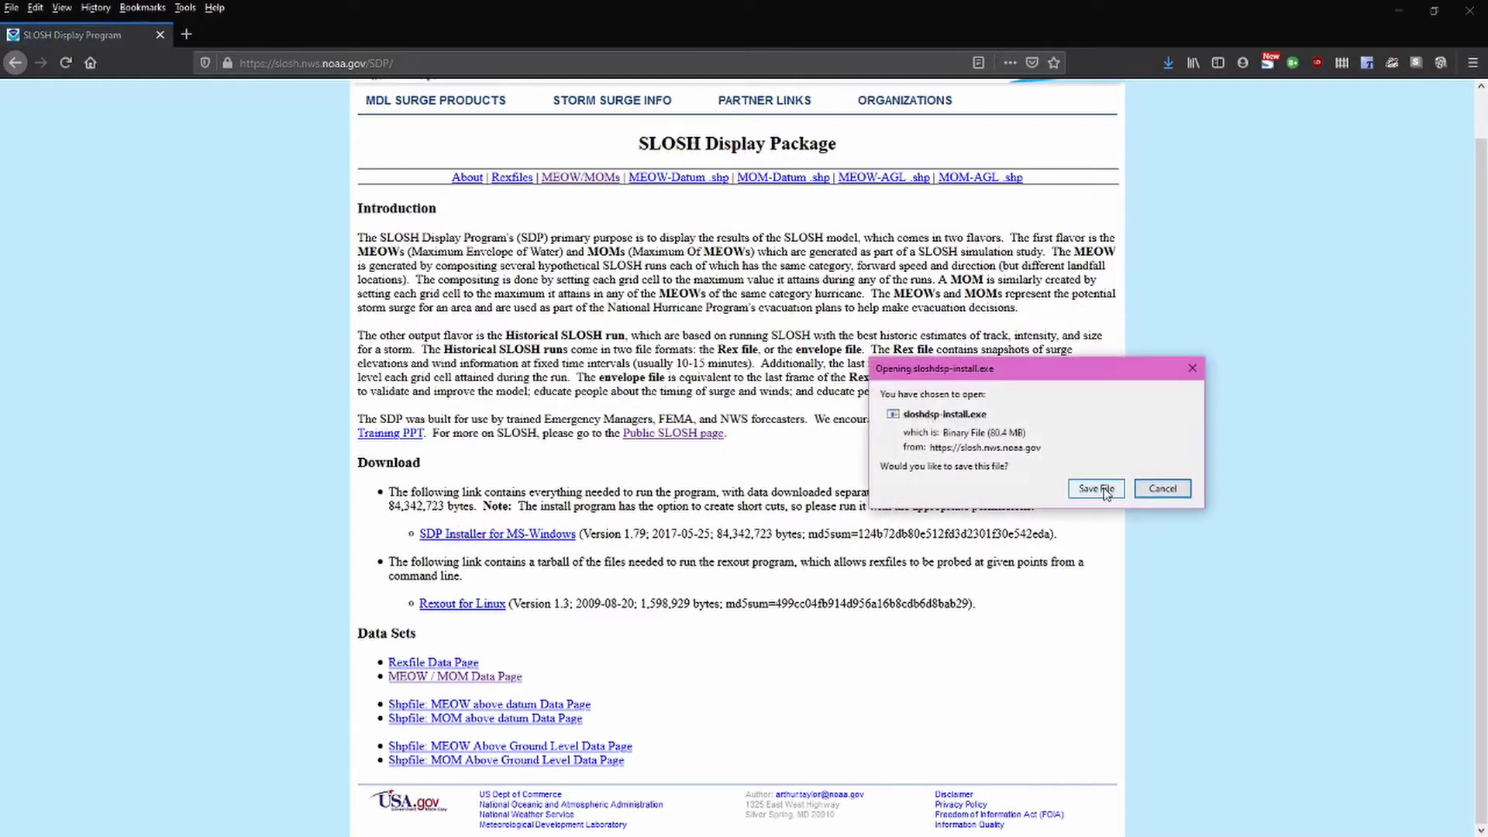
click(1106, 490)
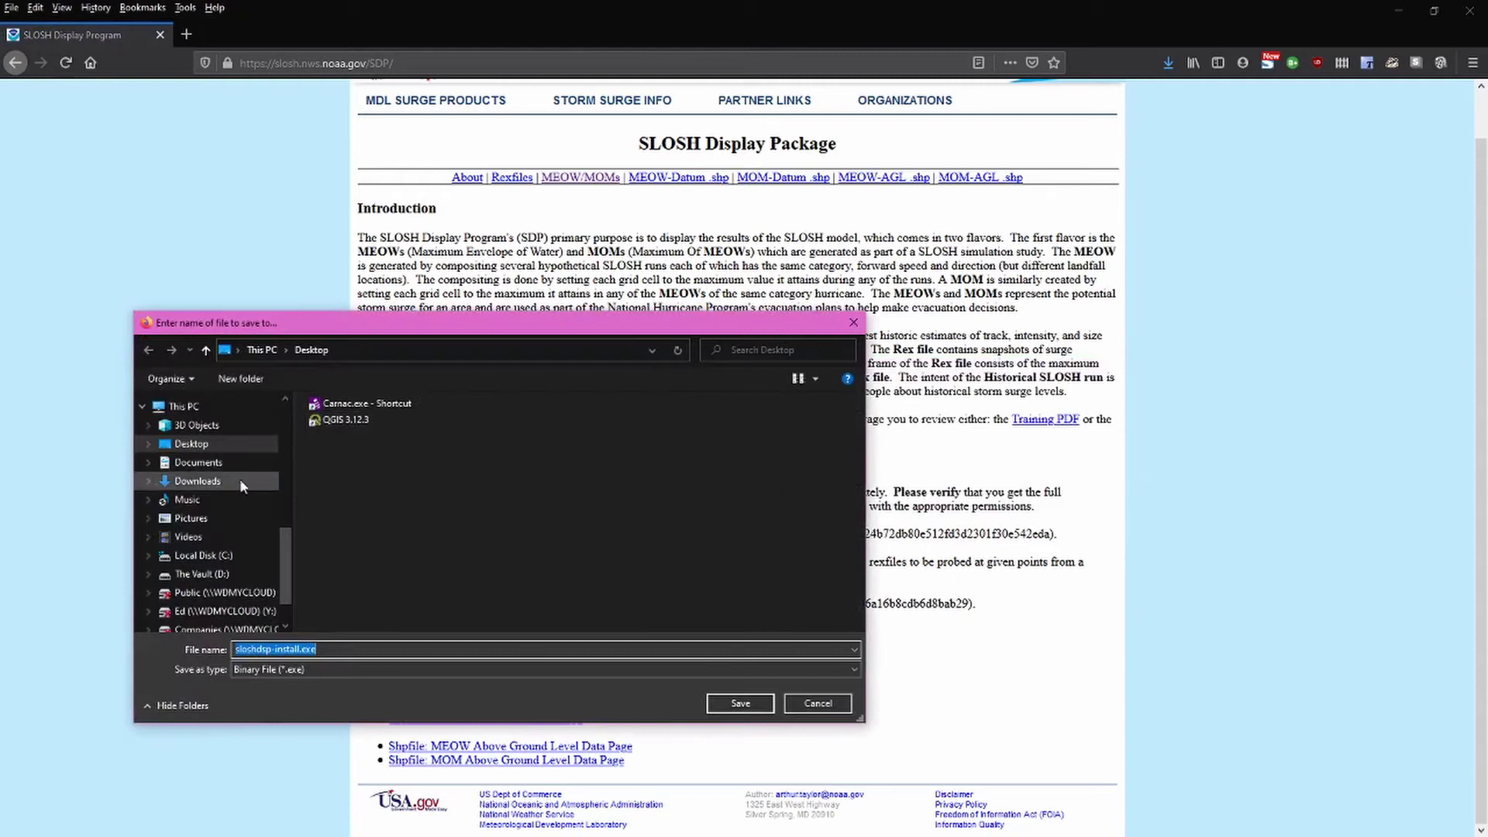
click(243, 480)
click(738, 702)
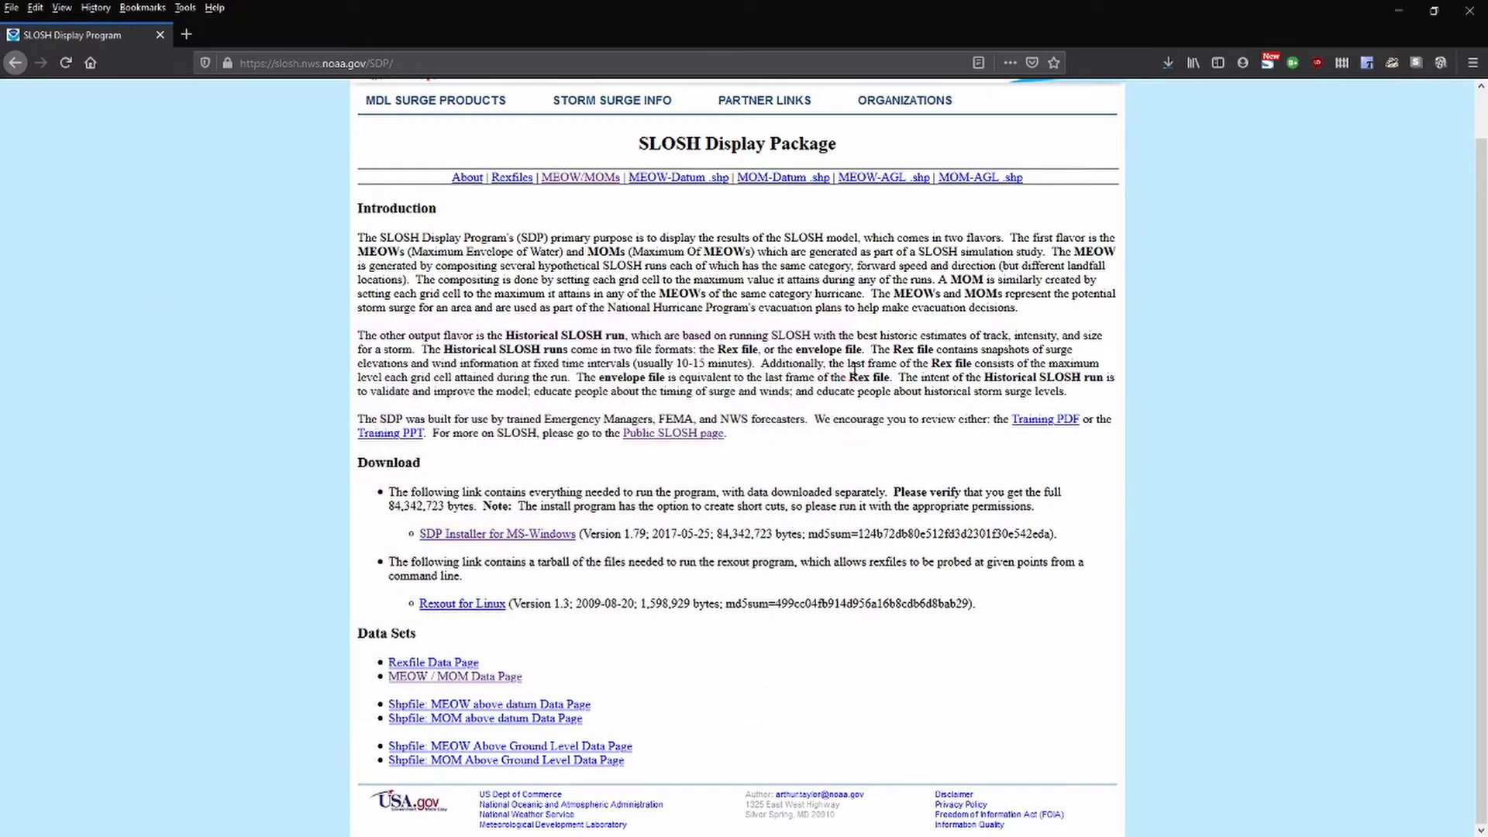
- Run the downloaded sloshdsp-install.exe and install SLOSH Display 1.79 in the default destination folder
click(983, 111)
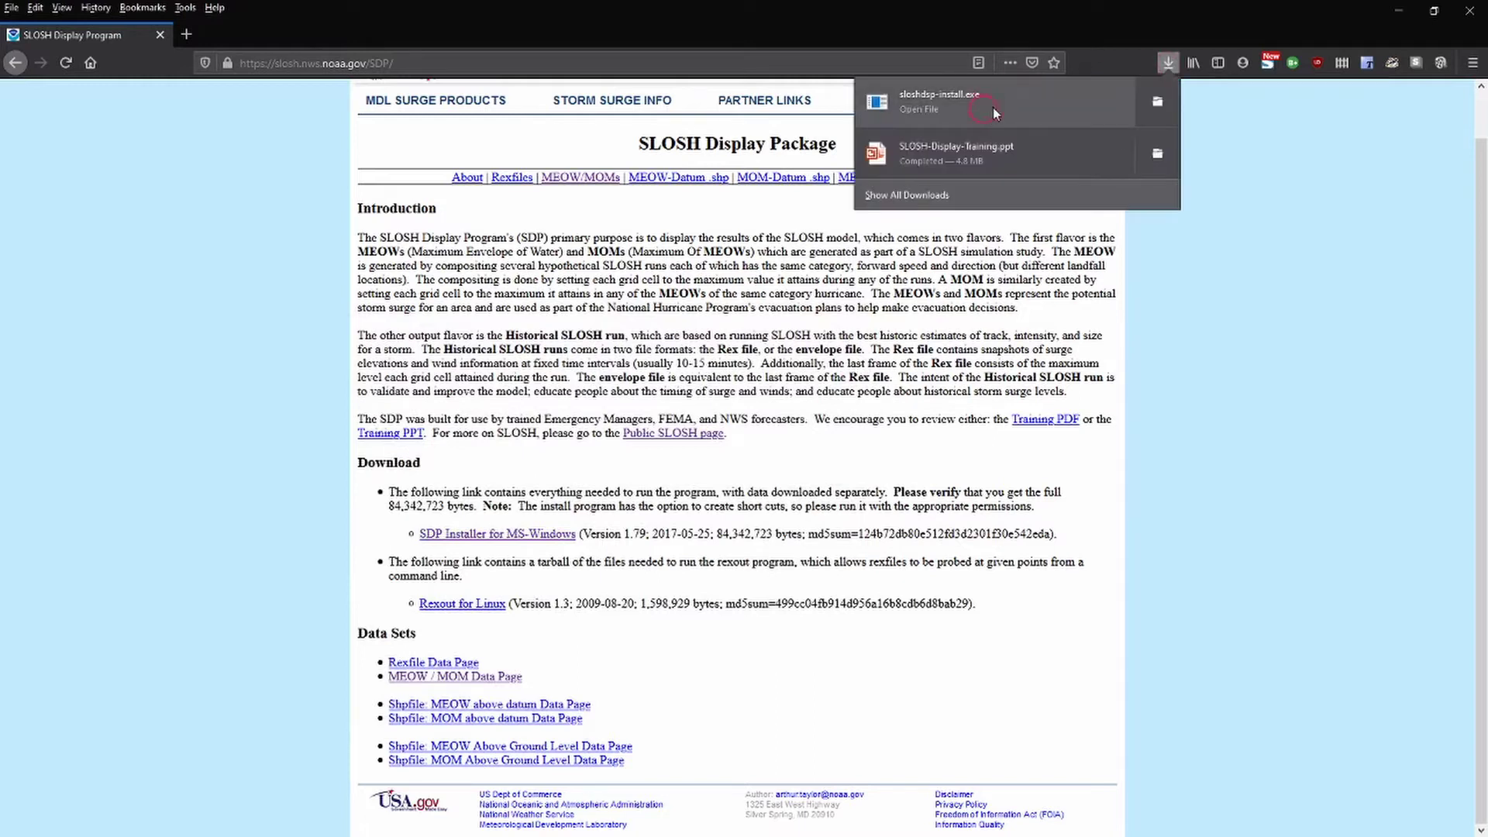
click(1033, 102)
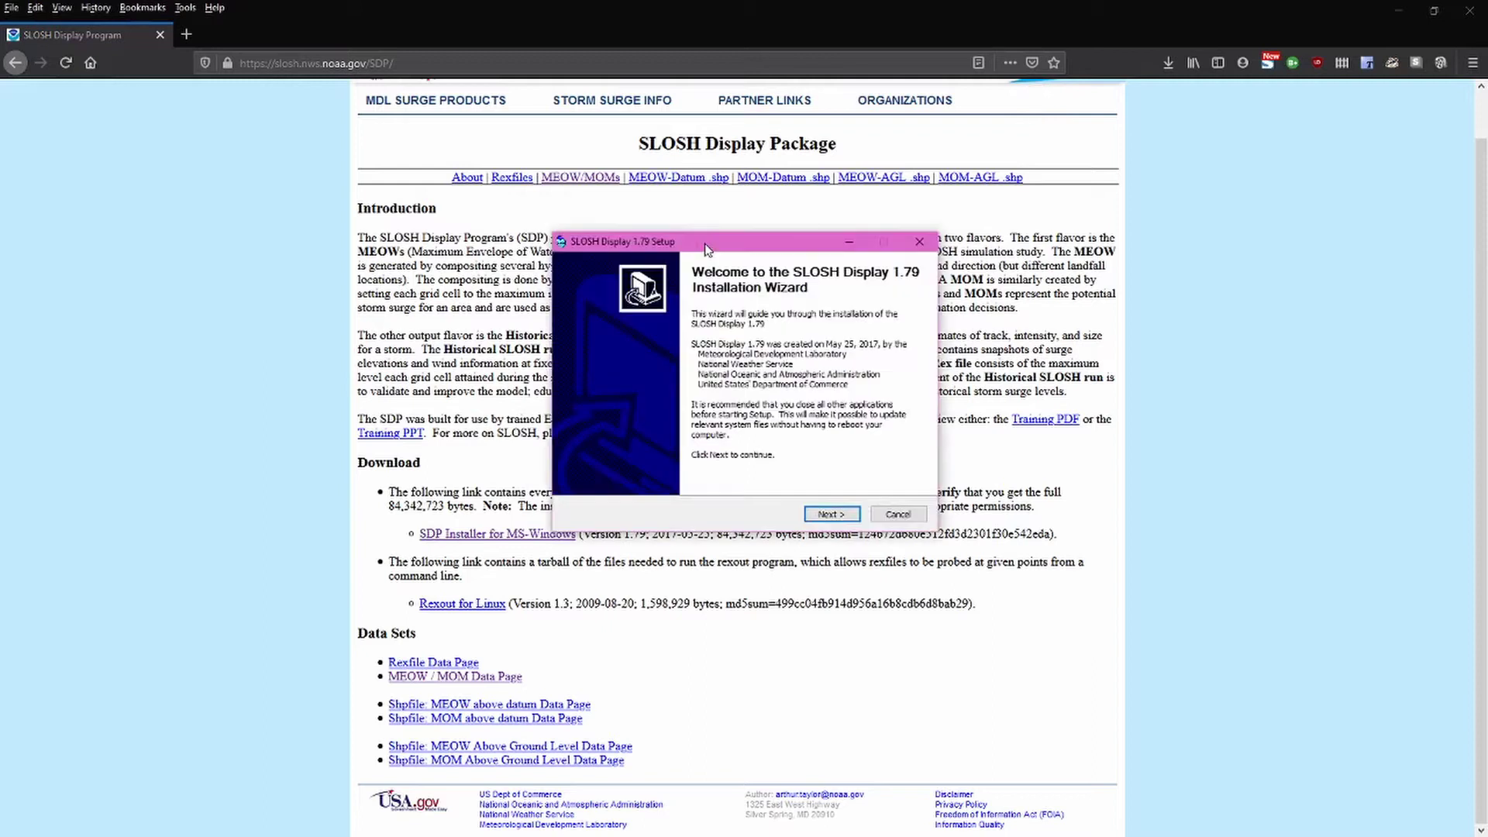
click(831, 514)
click(831, 515)
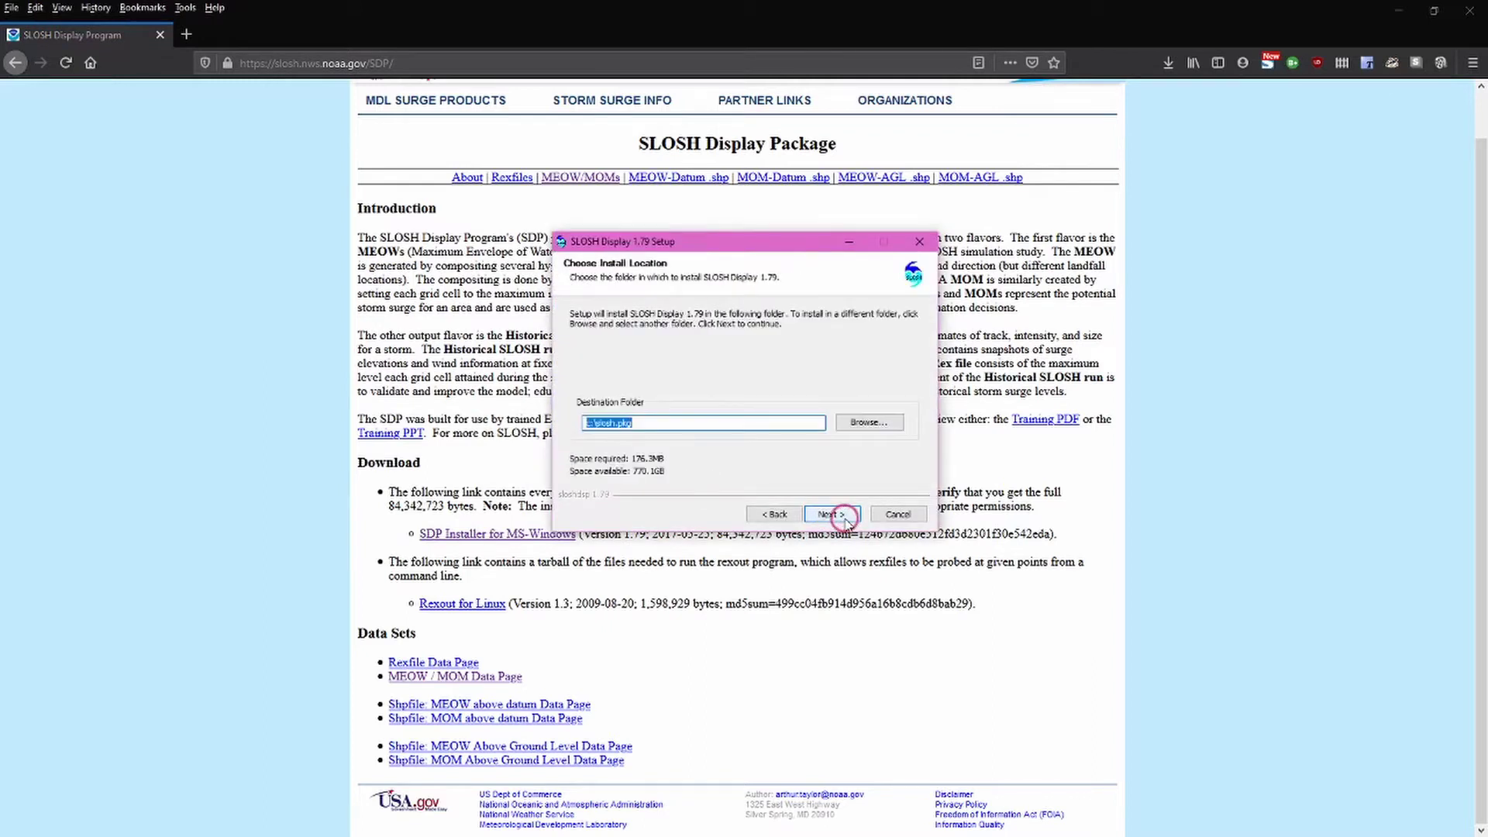
click(847, 522)
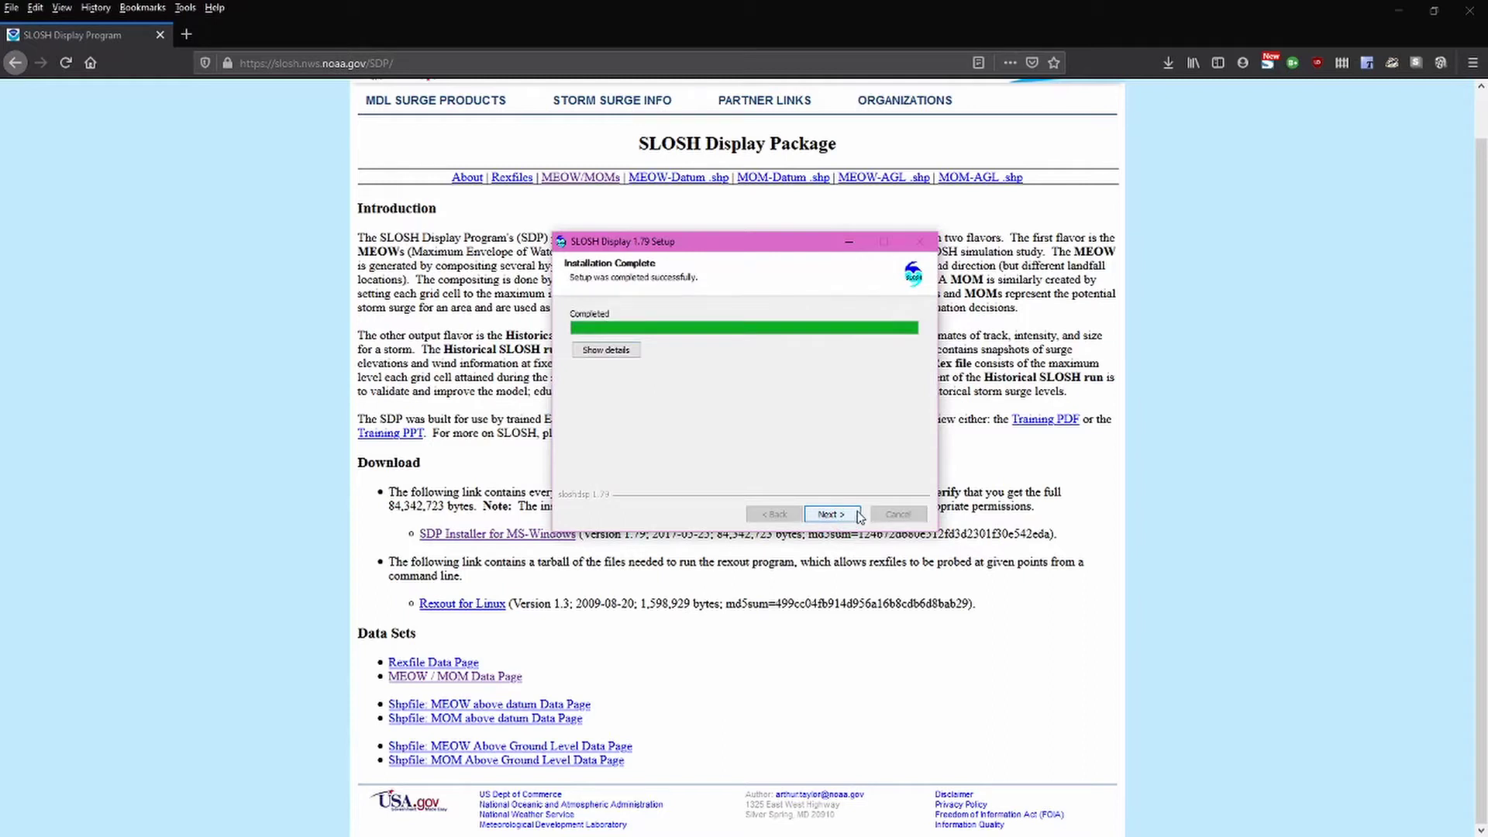
- Finish the setup wizard with SLOSH Display set to start, and maximize the program window
click(855, 513)
click(736, 374)
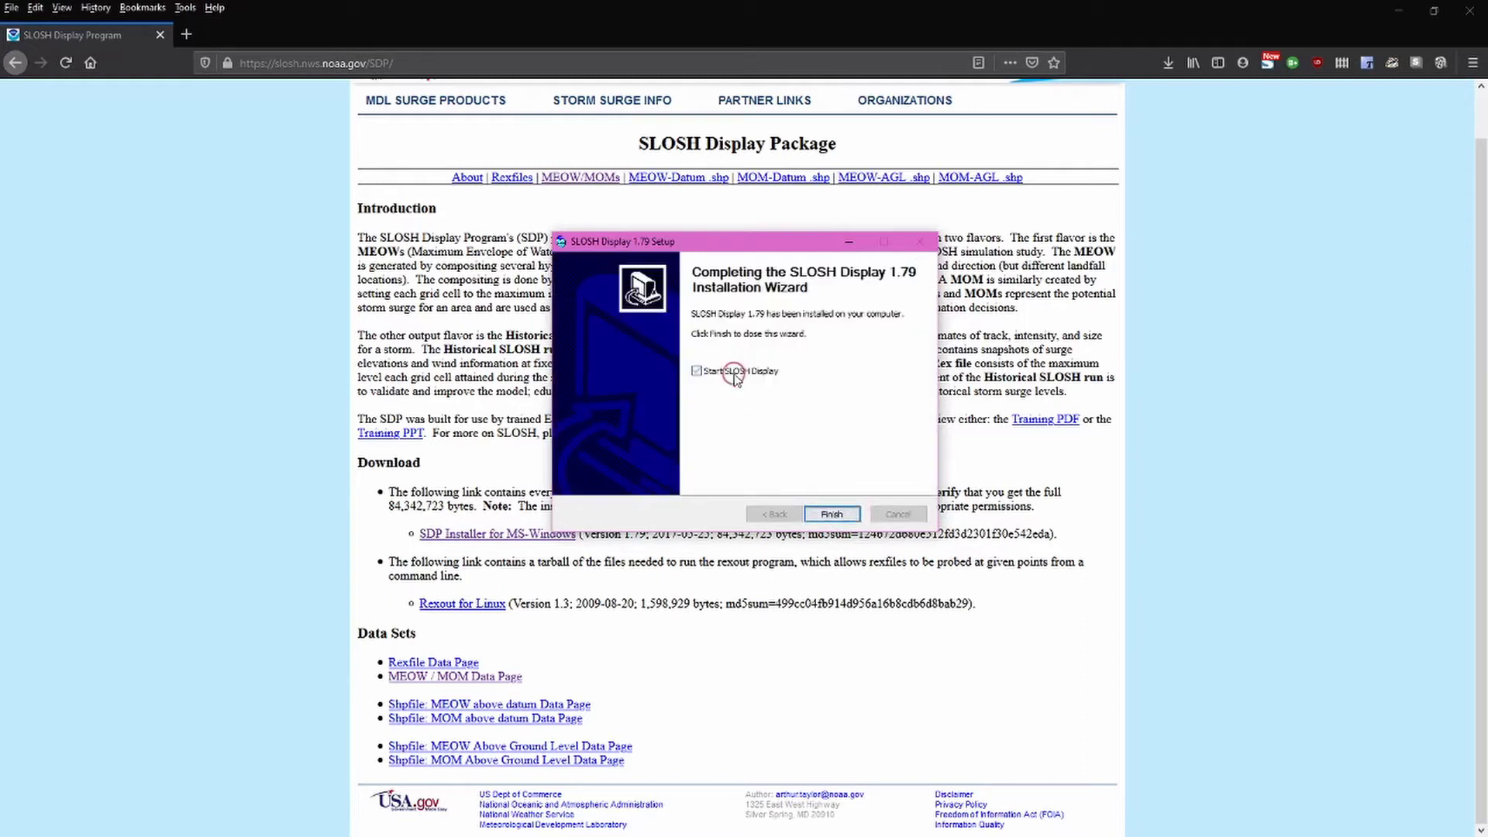
click(832, 514)
click(538, 395)
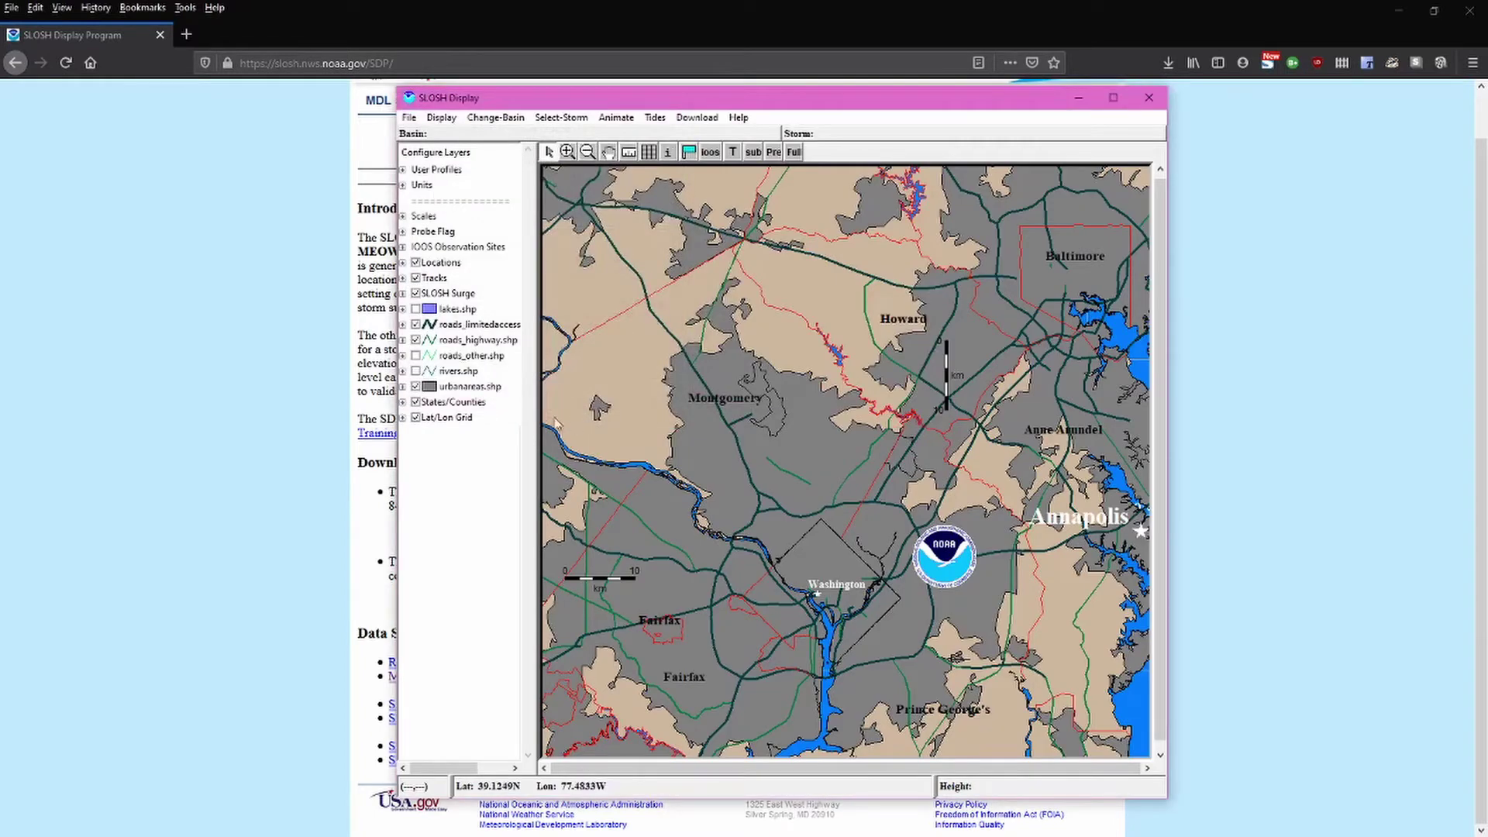
click(1114, 97)
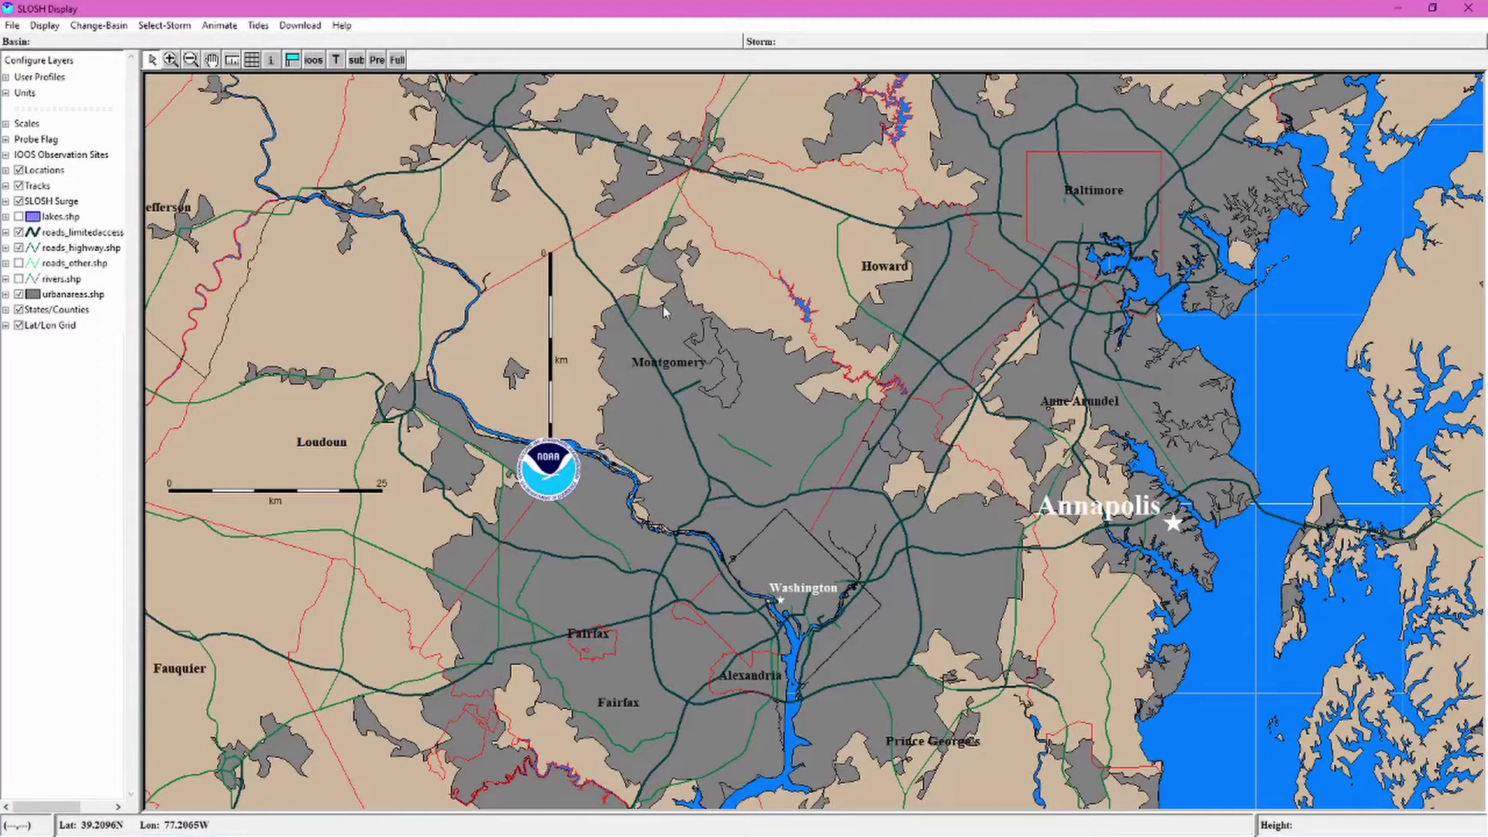
key(alt+Tab)
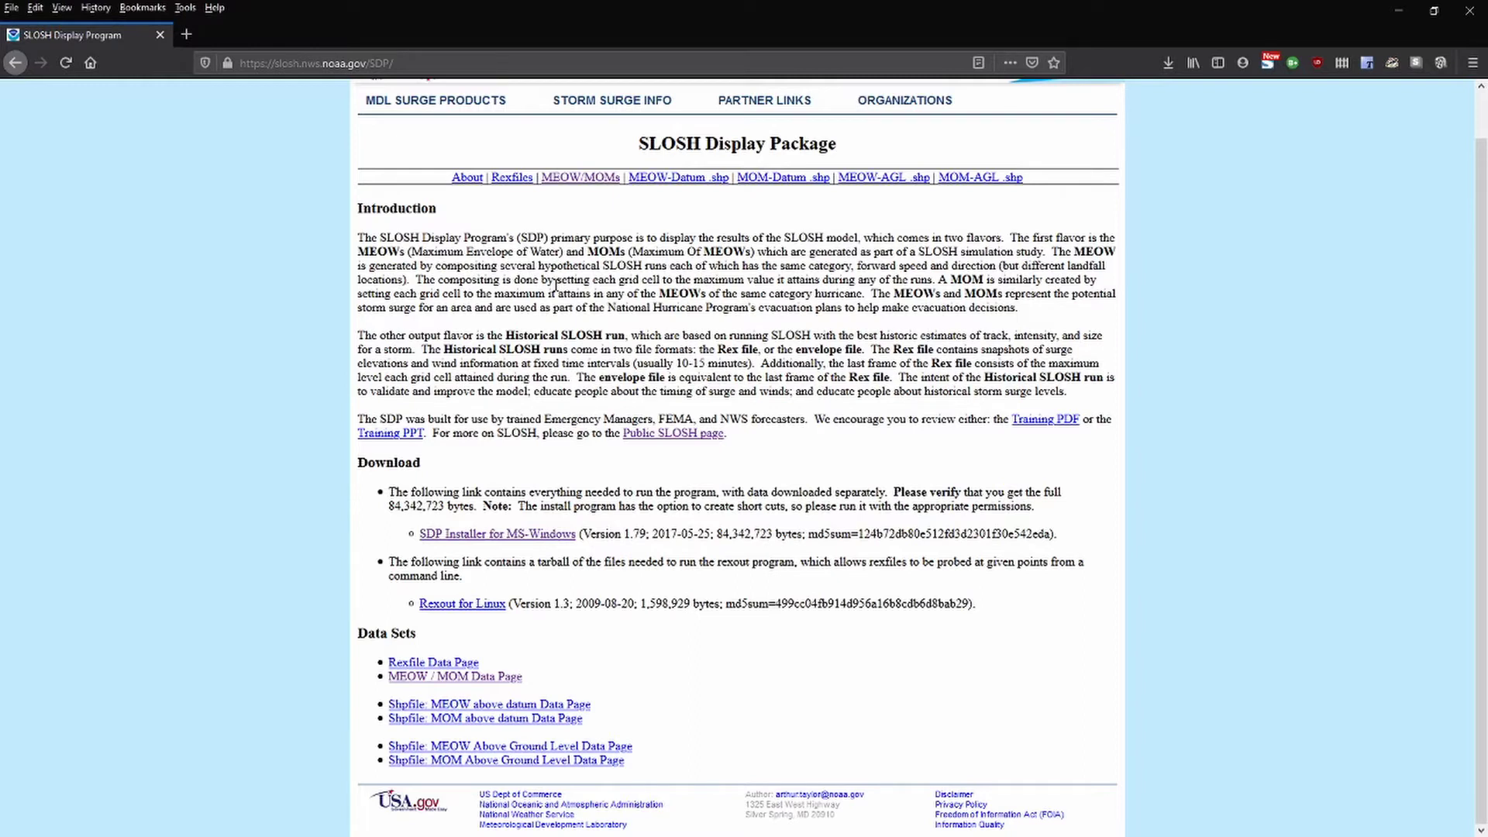
key(alt+Tab)
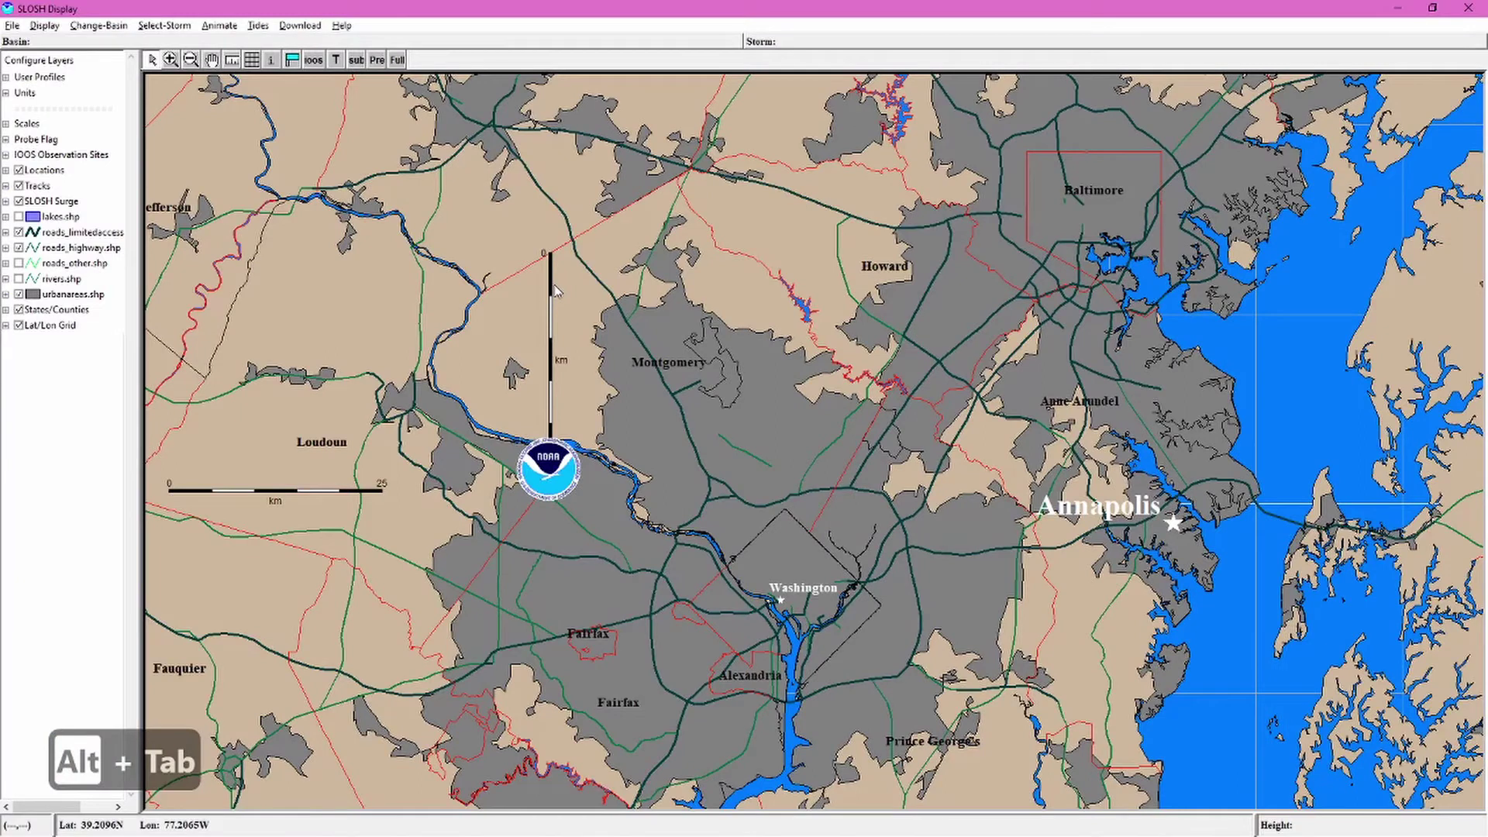
- Download the MEOW/MOM catalog in SLOSH Display to bring up the list of available basins
click(299, 25)
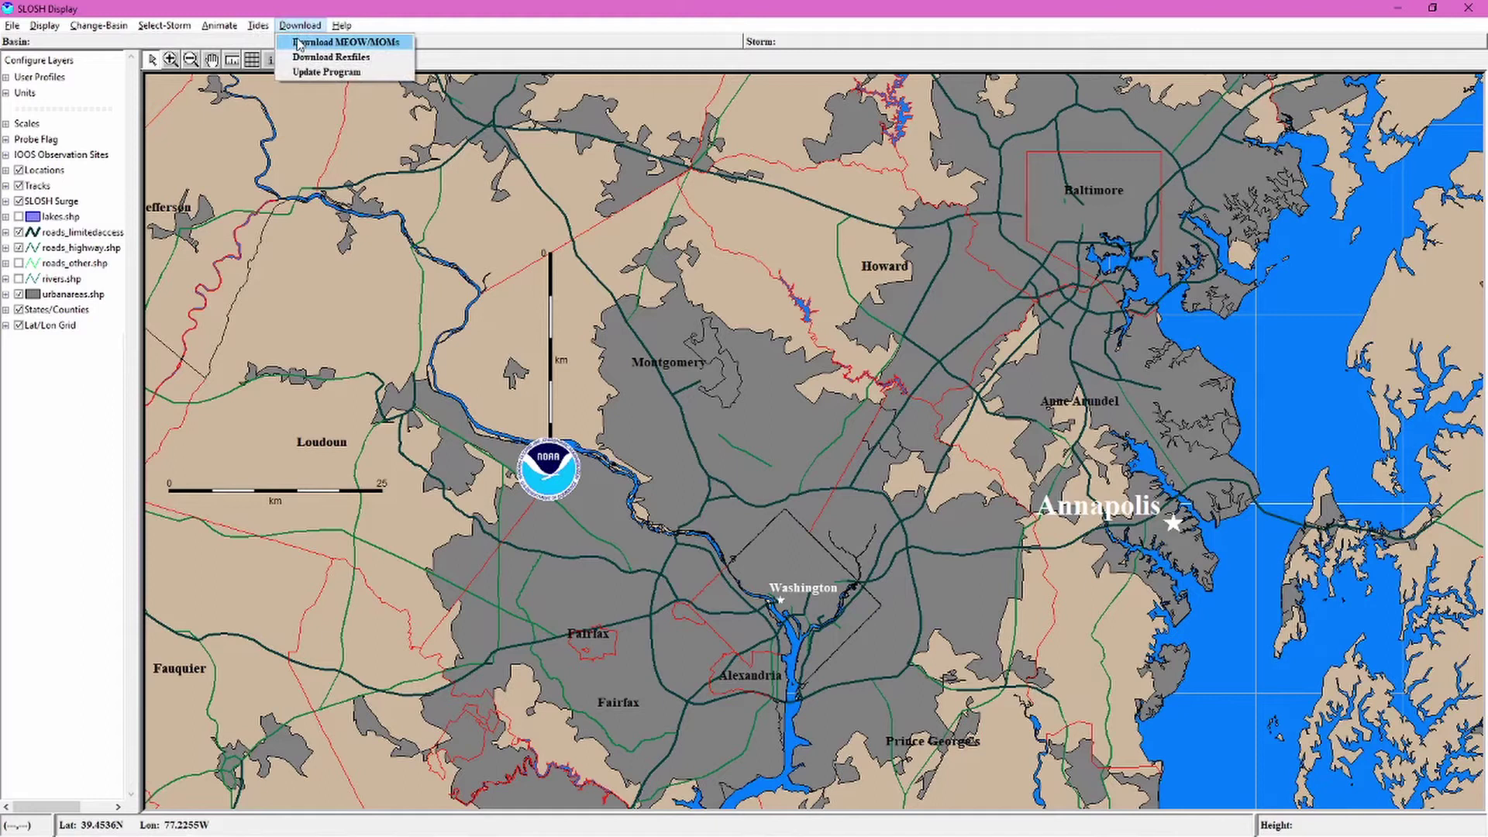
click(300, 43)
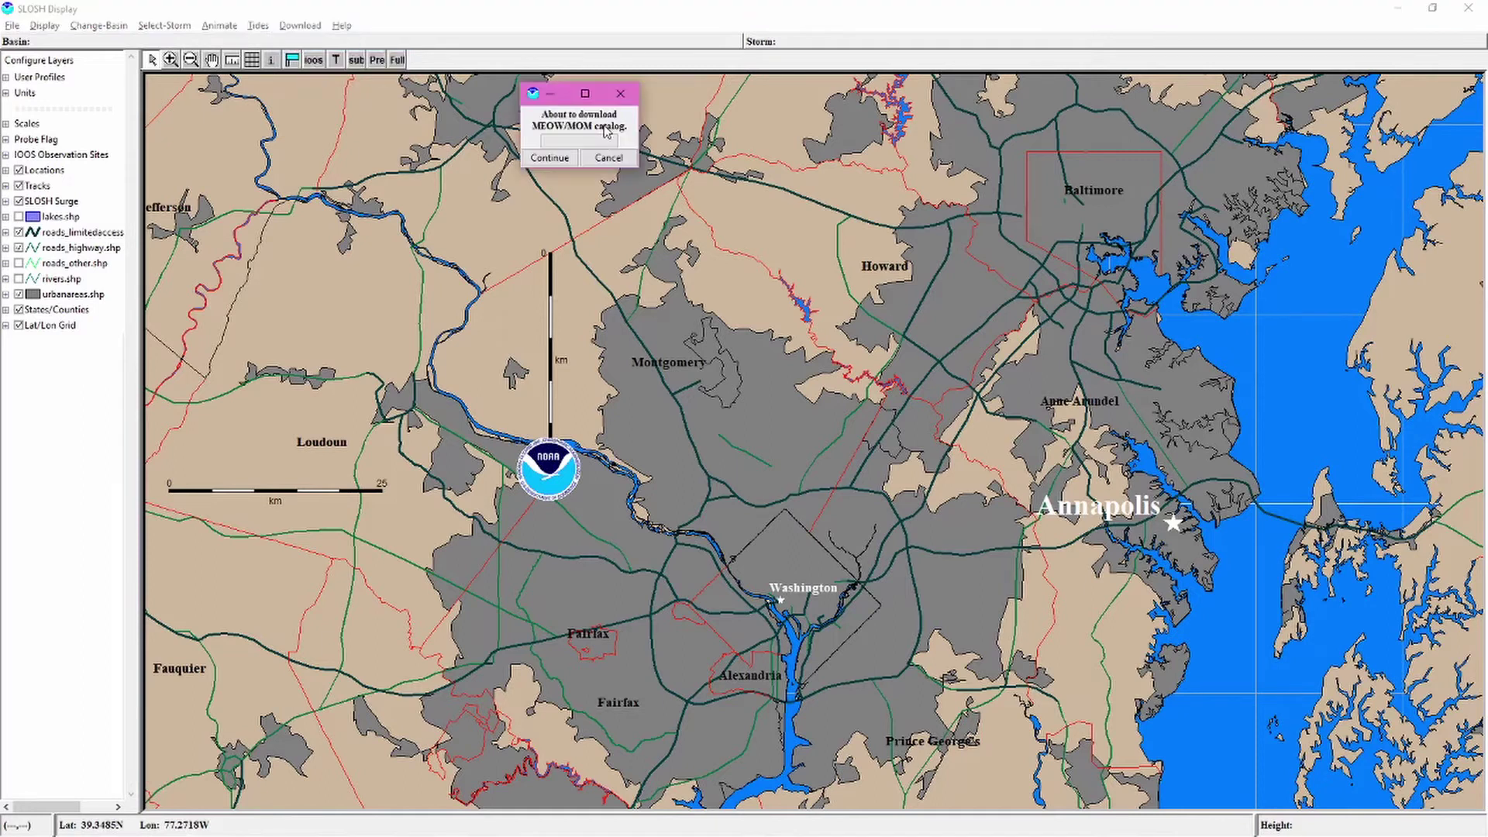
click(551, 159)
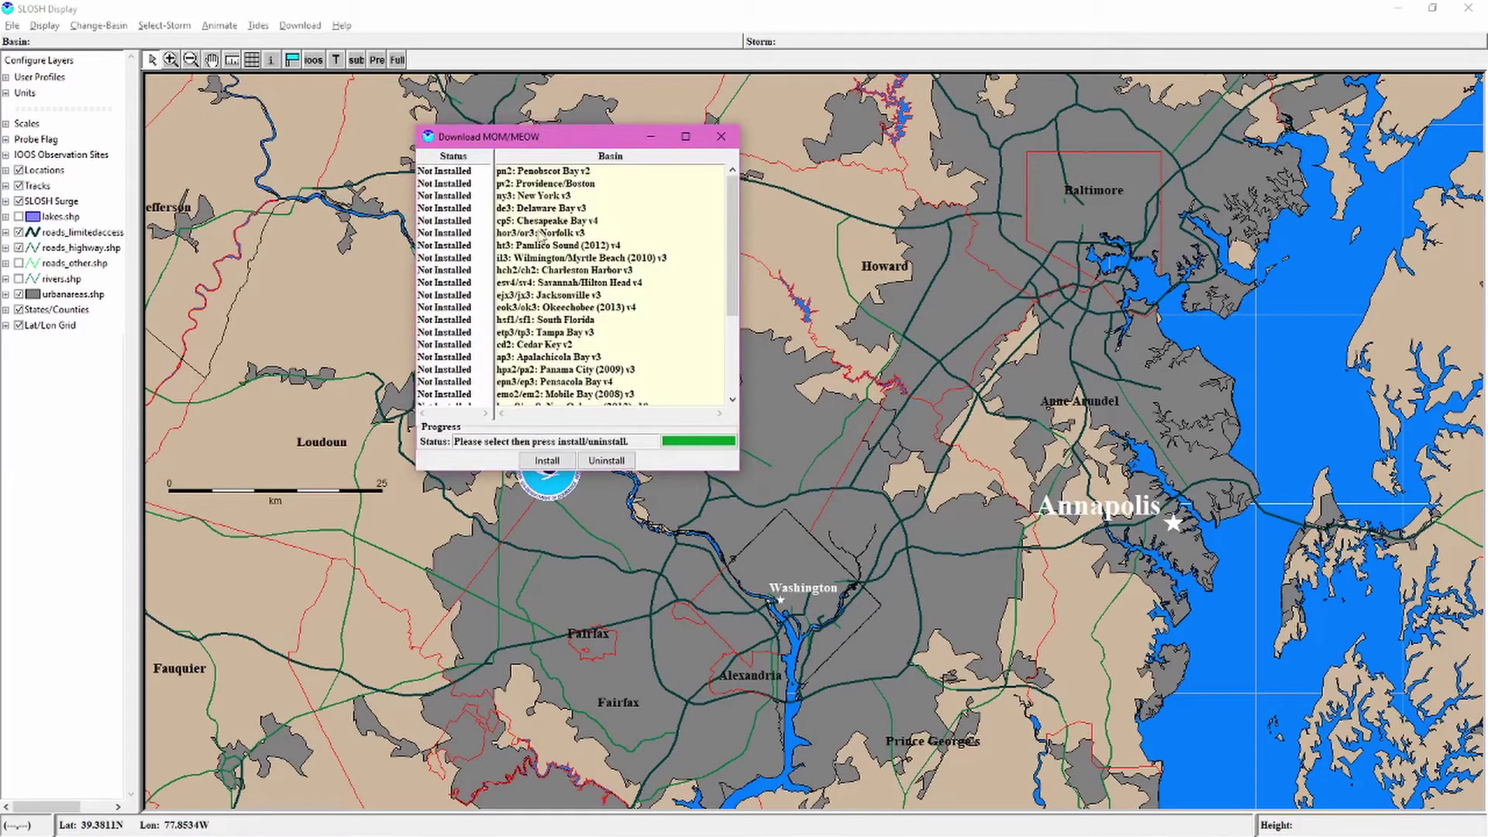
- Install only the cd2: Cedar Key v2 basin from the MOM/MEOW basin list and close the download window
drag(732, 237, 732, 269)
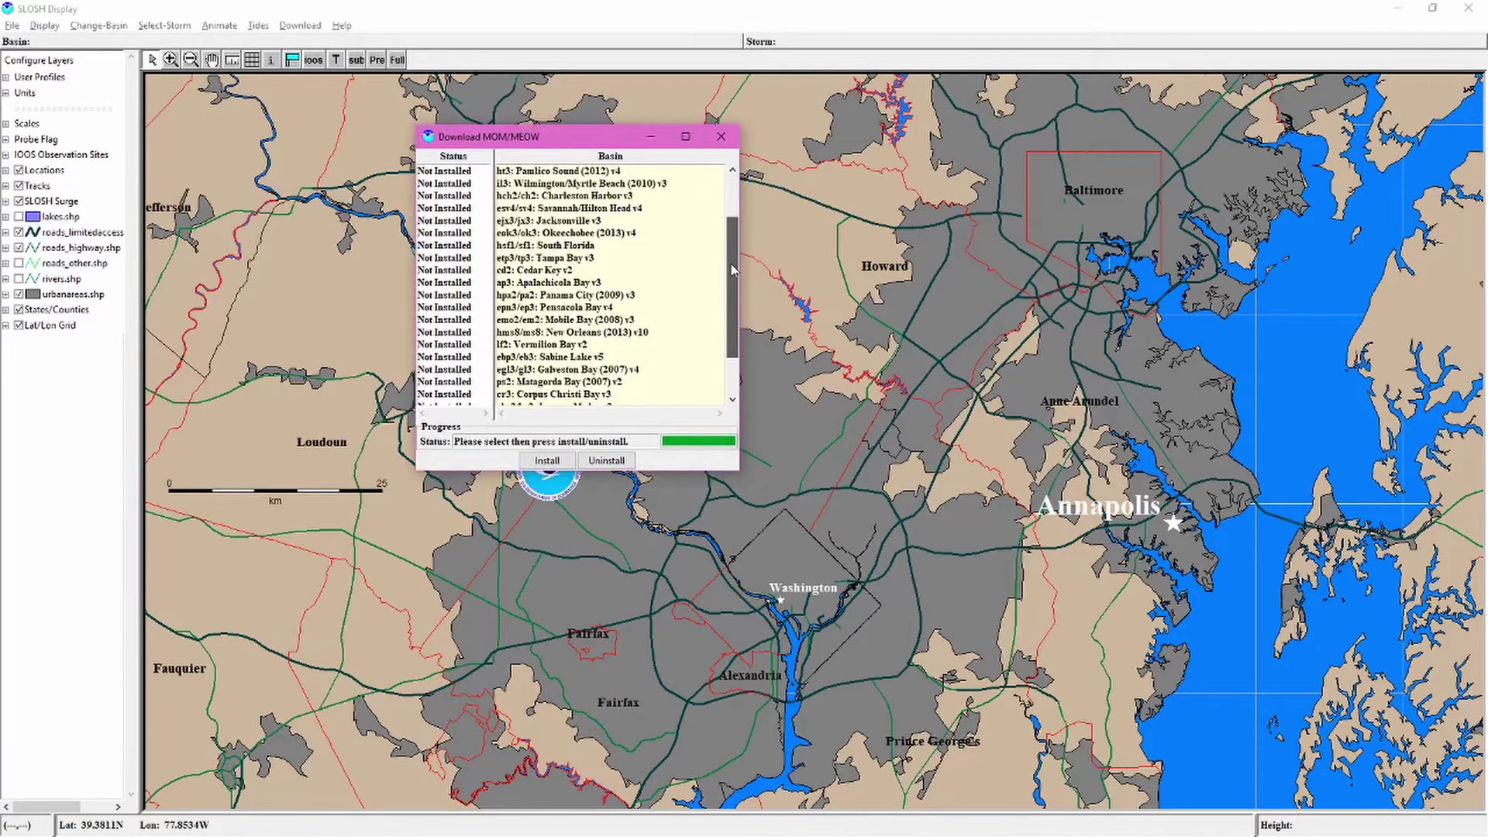
click(547, 272)
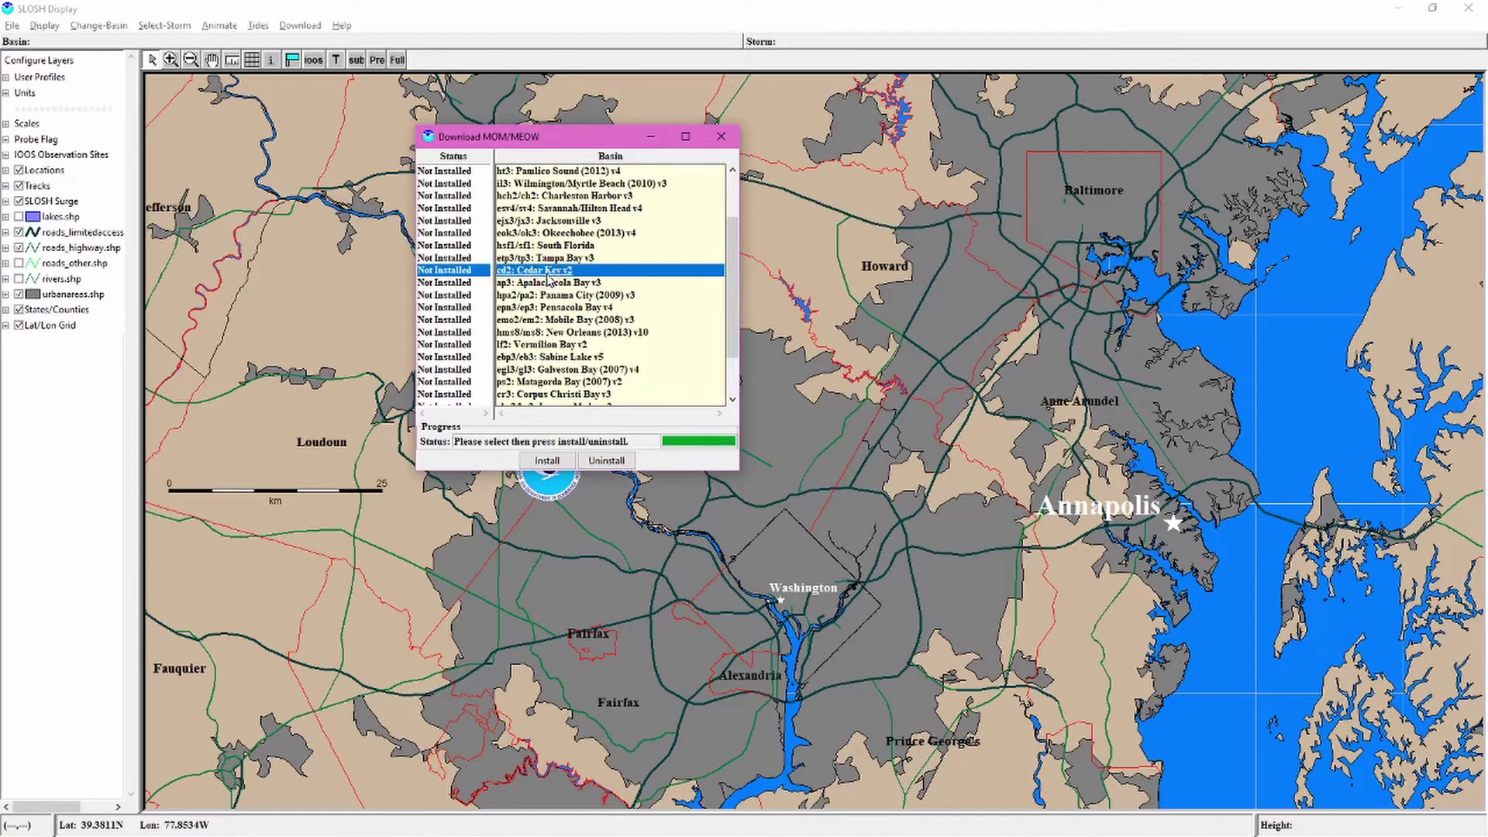
drag(556, 211, 561, 314)
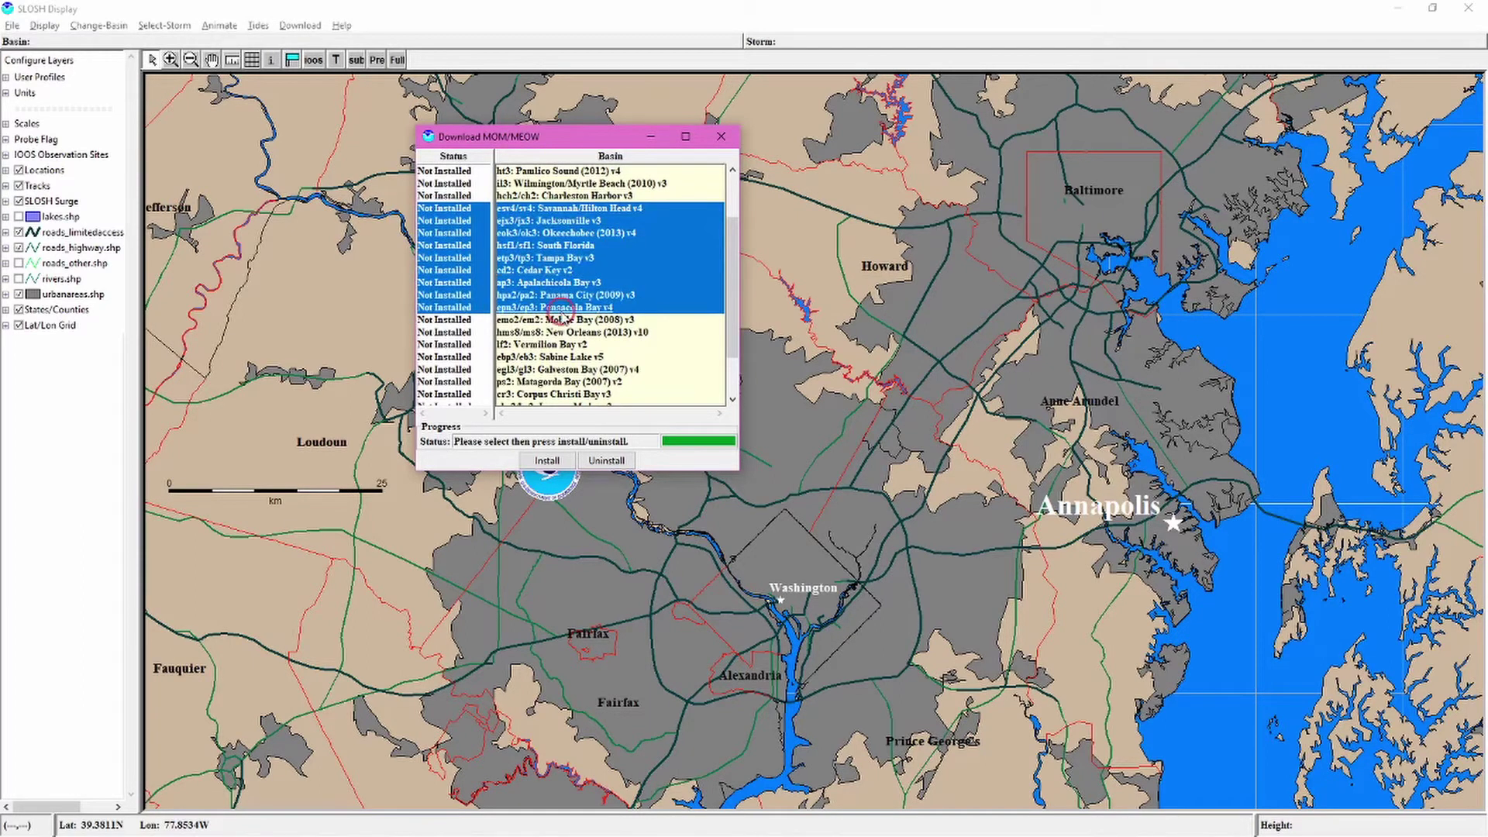
click(565, 271)
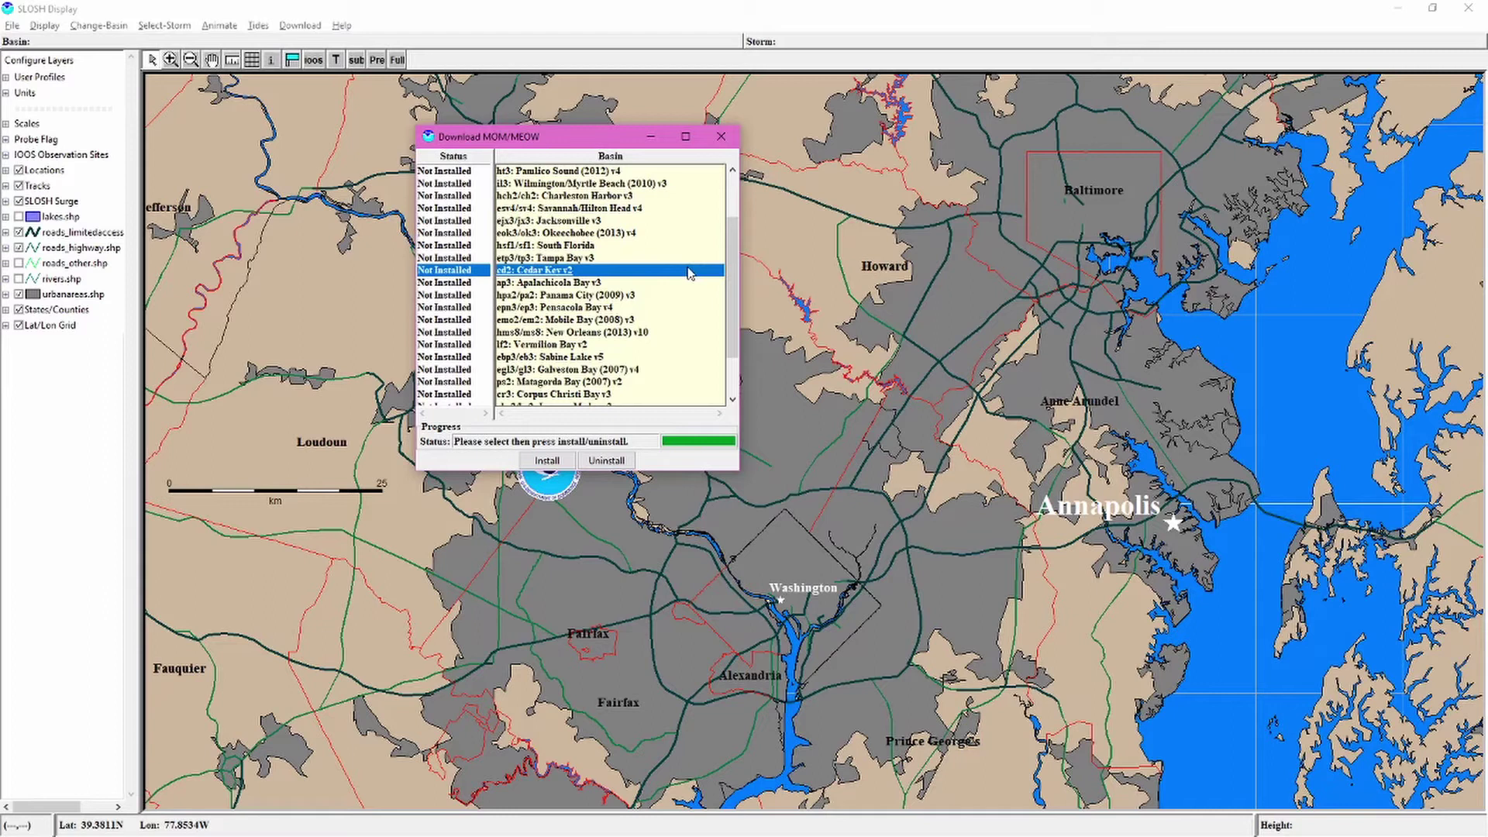
click(546, 461)
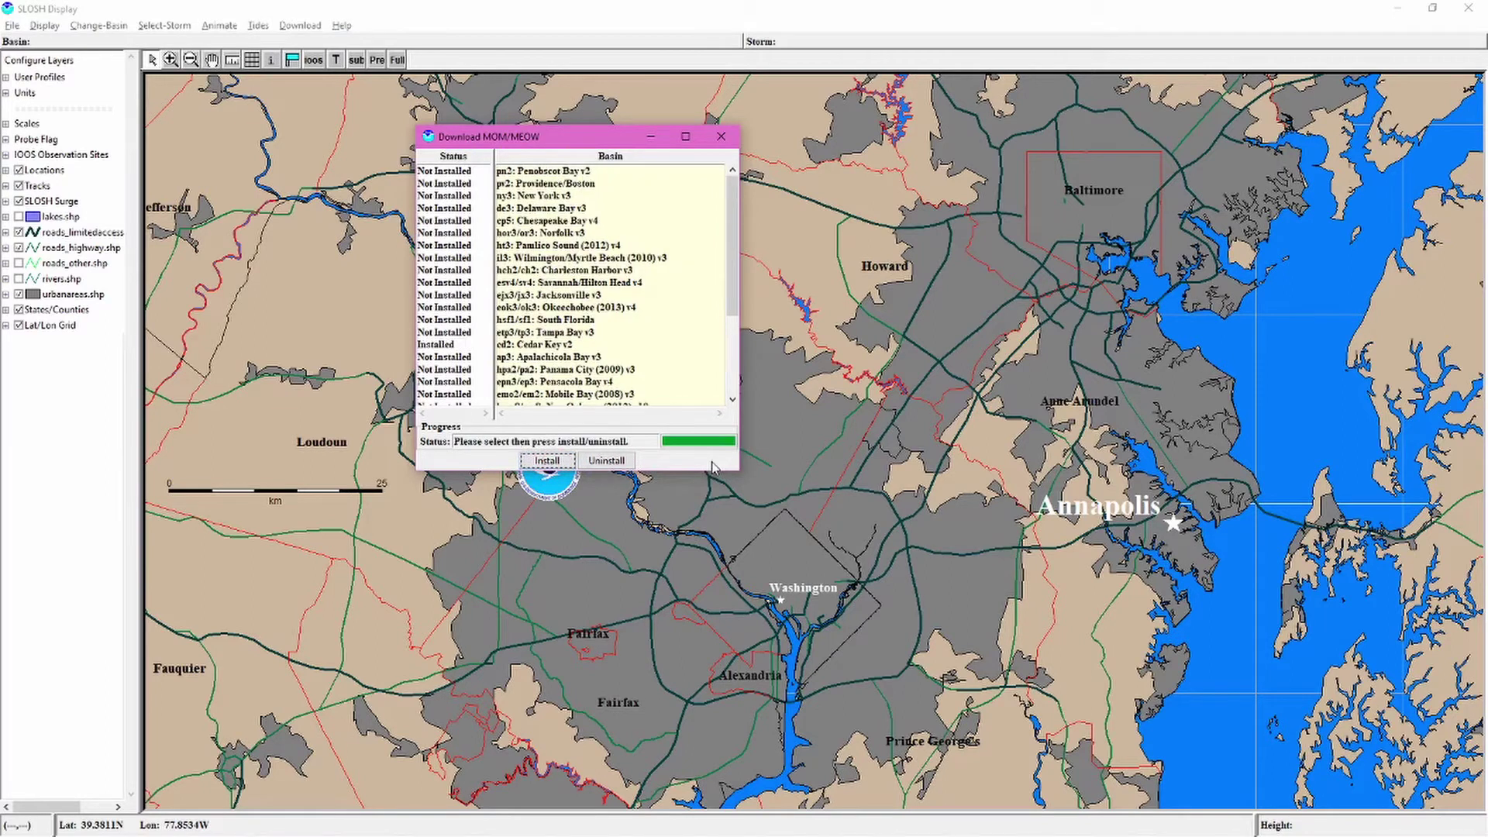
click(720, 138)
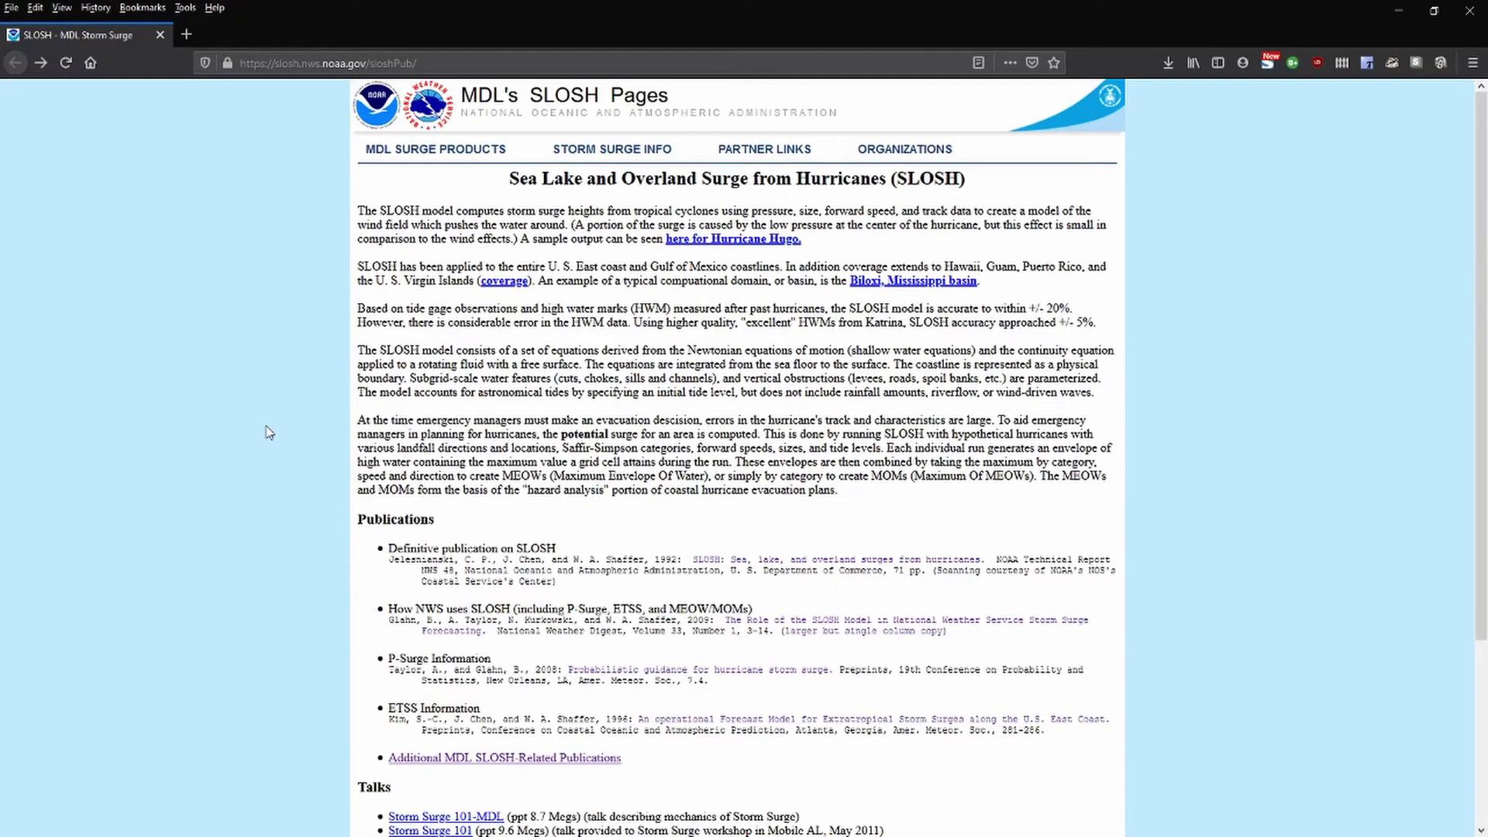
scroll(269, 432, down, 3)
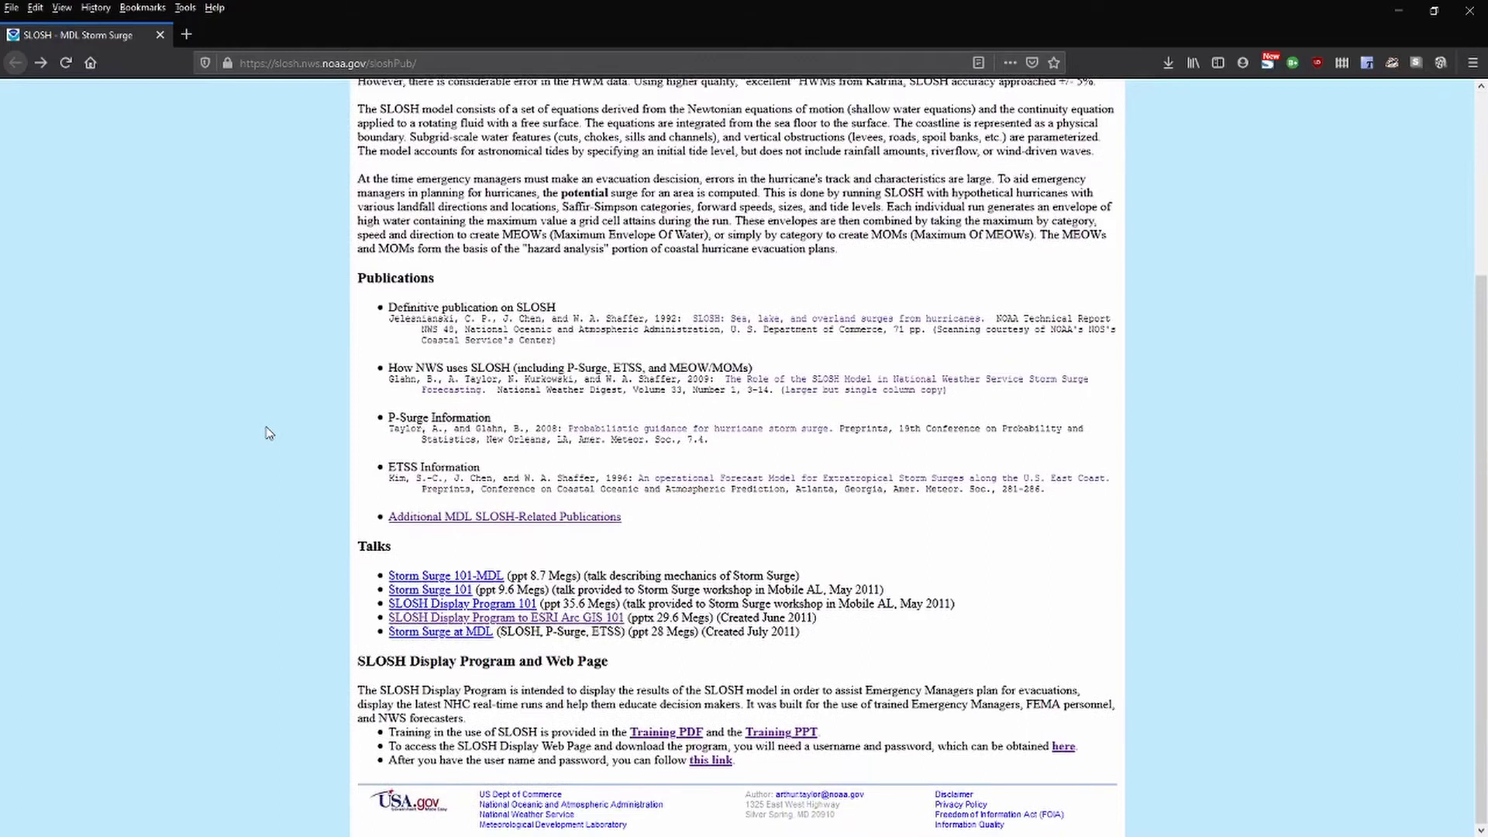
click(718, 722)
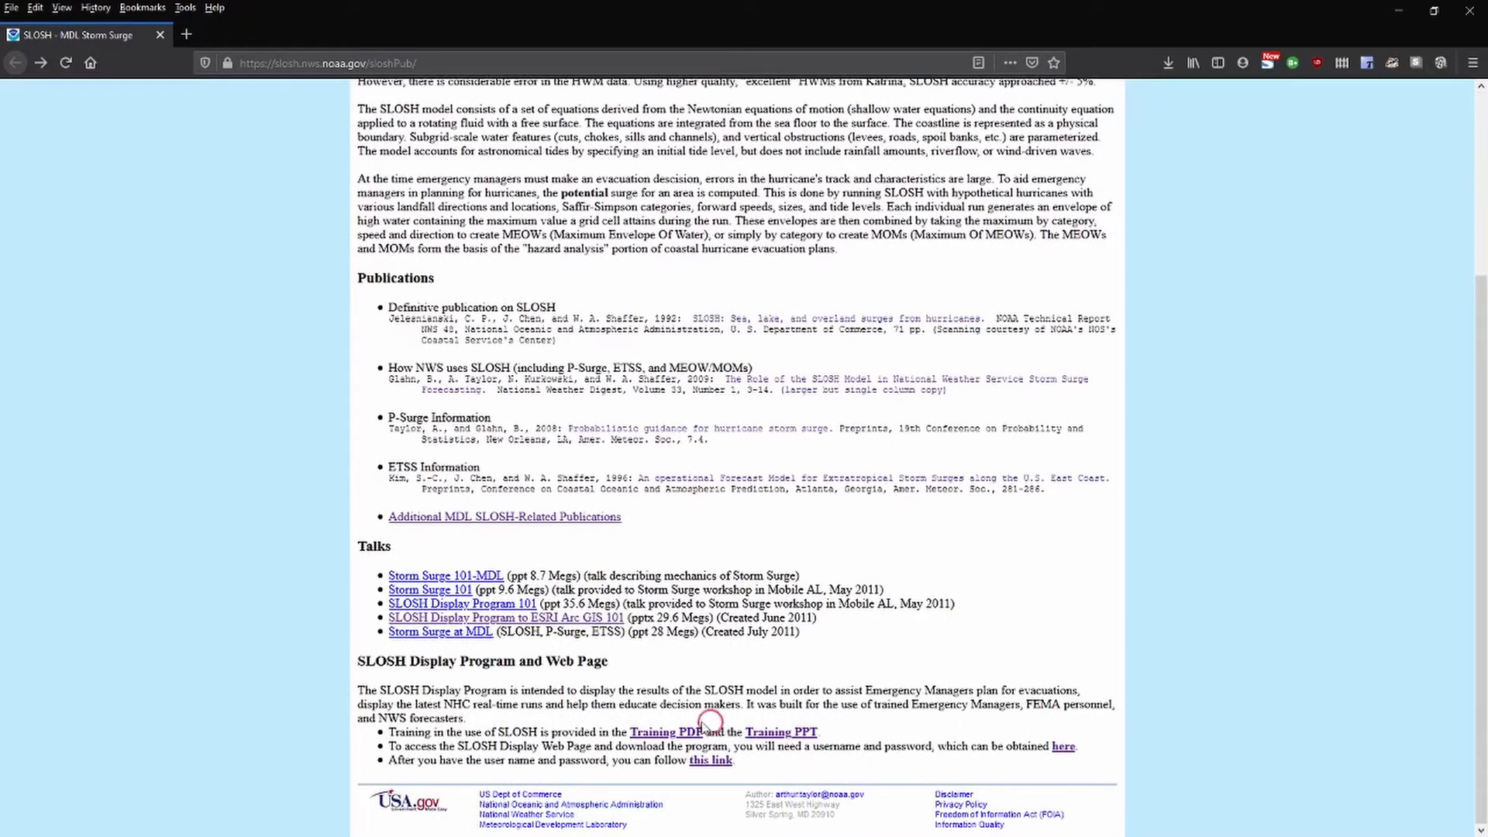
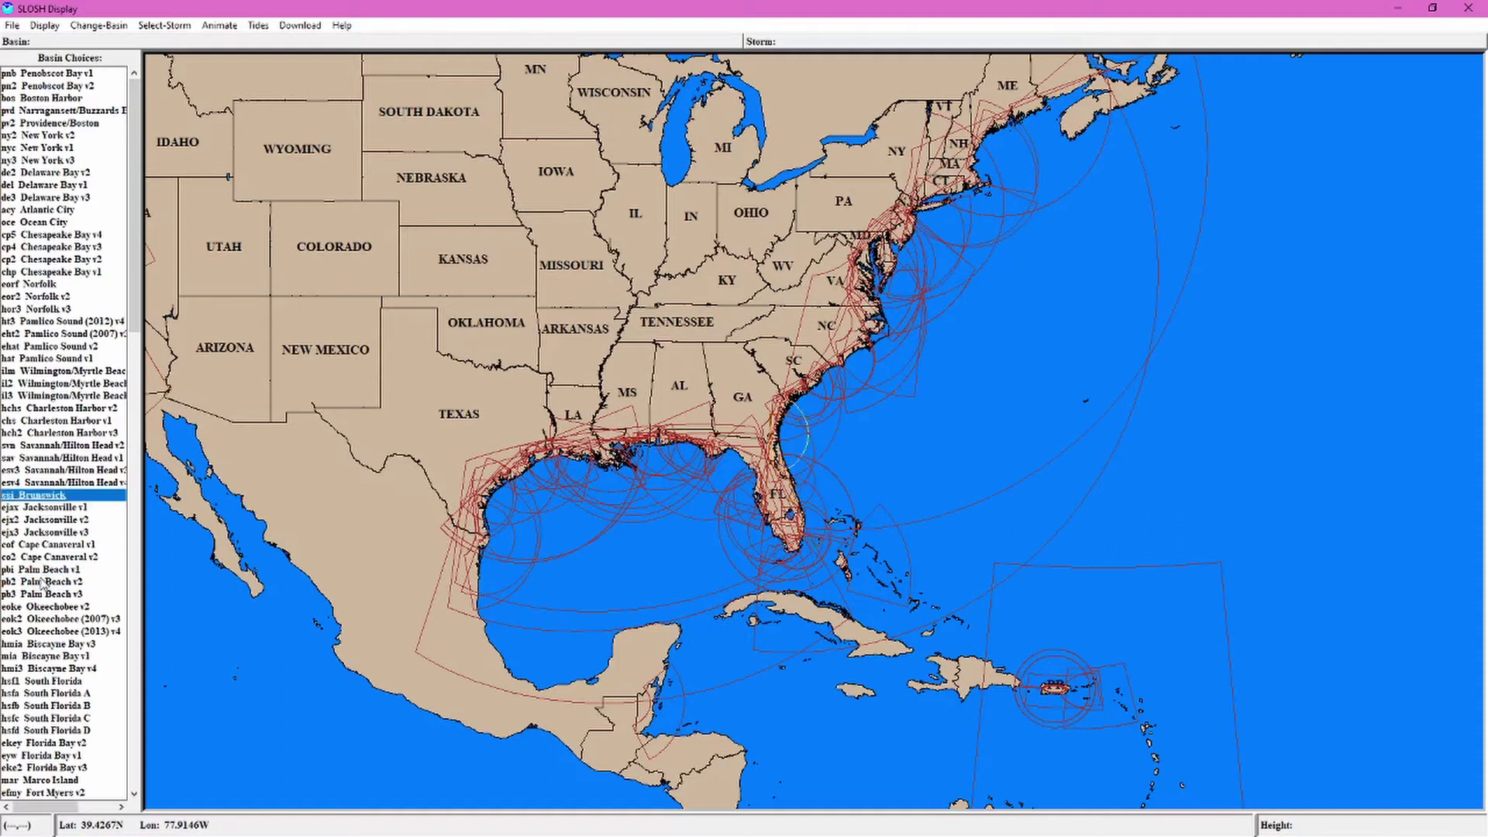
- Find cd2 Cedar Key v2 among the basin choices and load it as the current basin
key(Down)
key(Down)
key(Down)
key(Down)
key(Down)
key(Down)
key(Down)
key(Down)
key(Down)
key(Down)
key(Down)
key(Down)
key(Down)
key(Down)
key(Down)
key(Down)
key(Down)
key(Down)
key(Down)
key(Down)
key(Down)
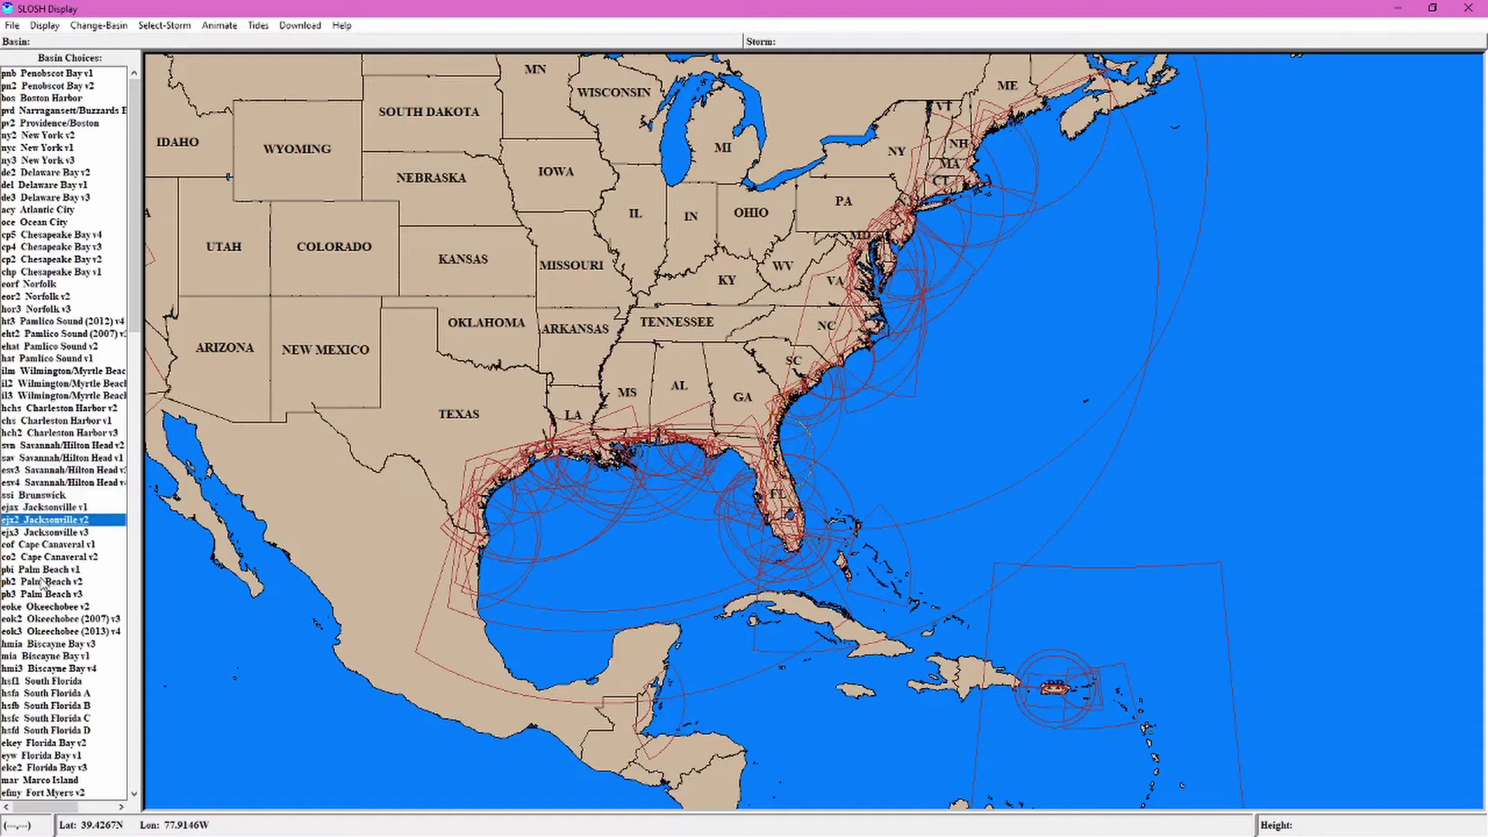
key(Down)
key(Down)
key(Down)
key(Down)
key(Down)
key(Down)
key(Down)
key(Down)
key(Down)
key(Down)
key(Down)
key(Down)
key(Down)
key(Down)
key(Down)
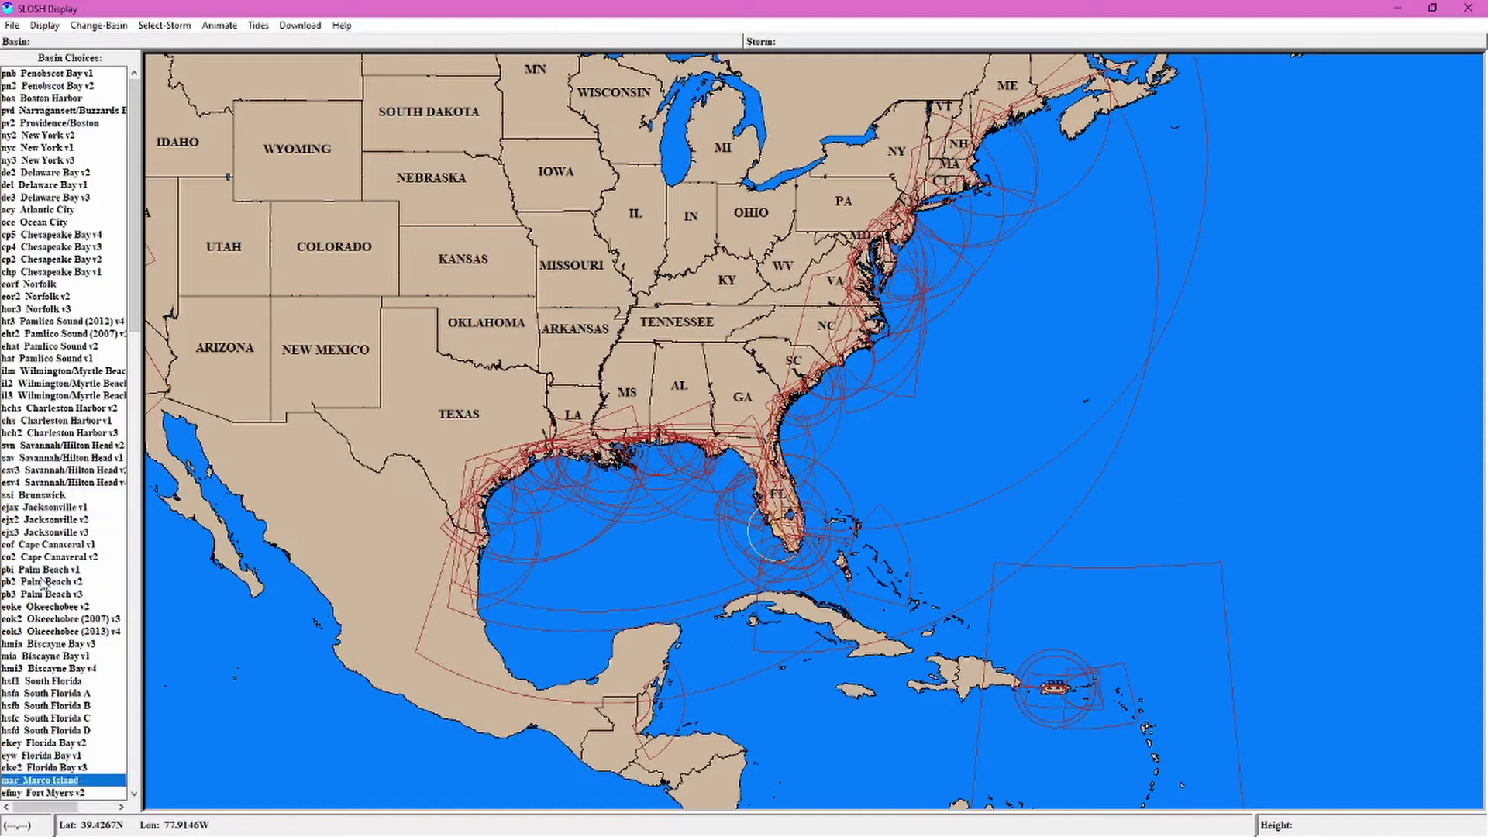
key(Up)
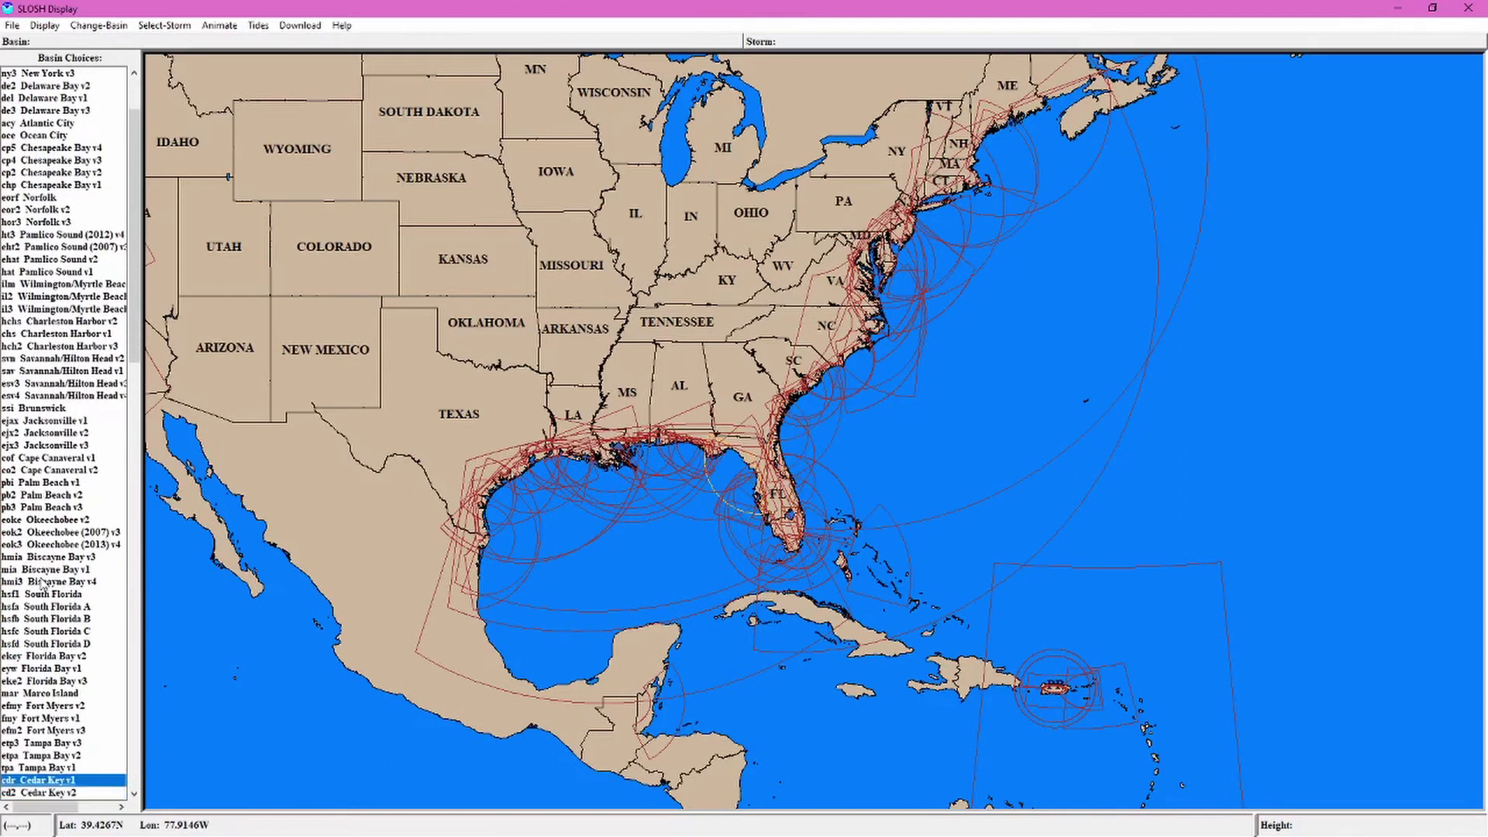
key(Down)
key(Up)
key(Down)
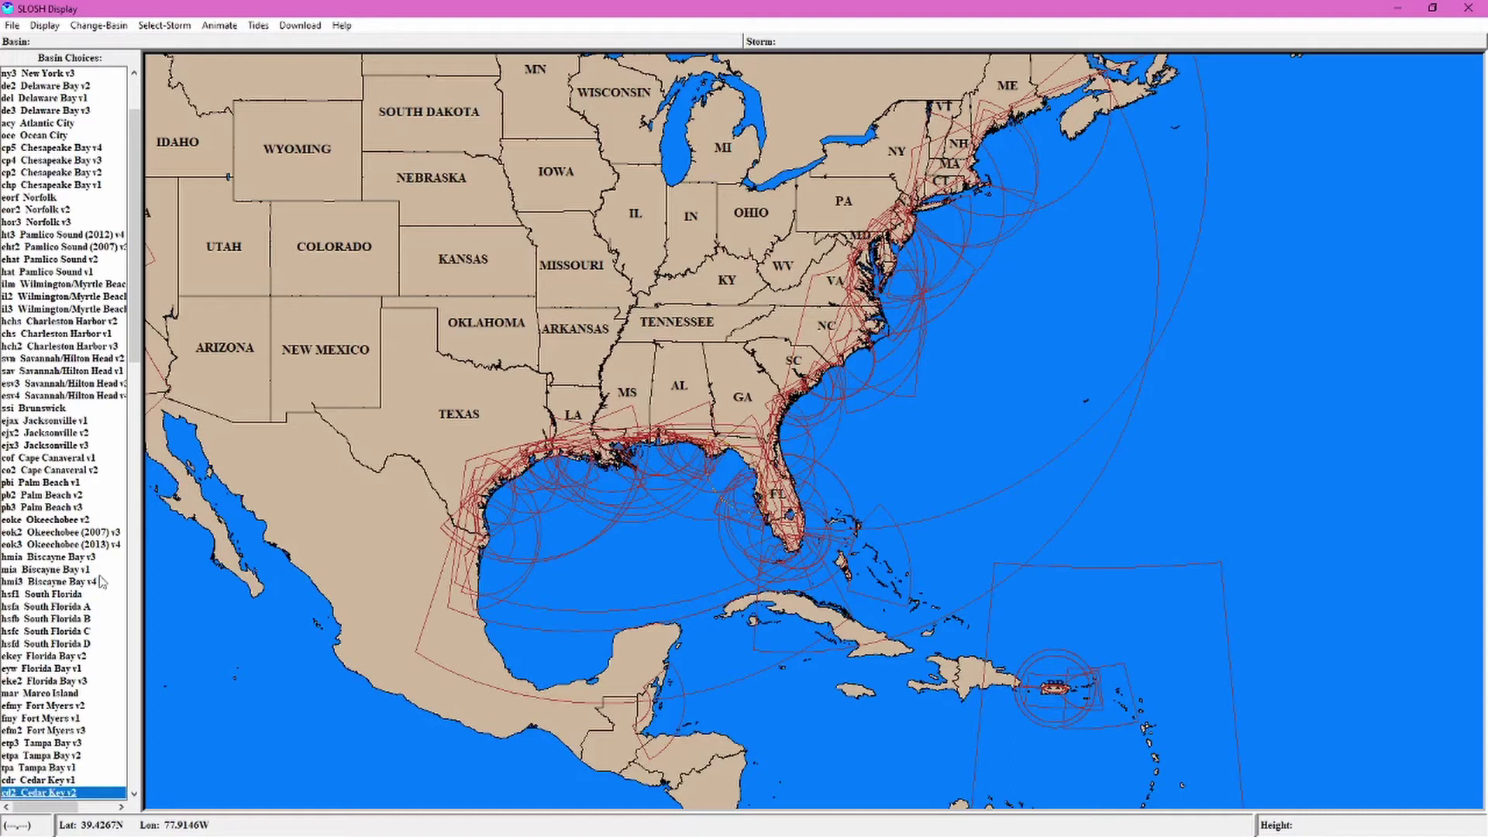
double_click(58, 794)
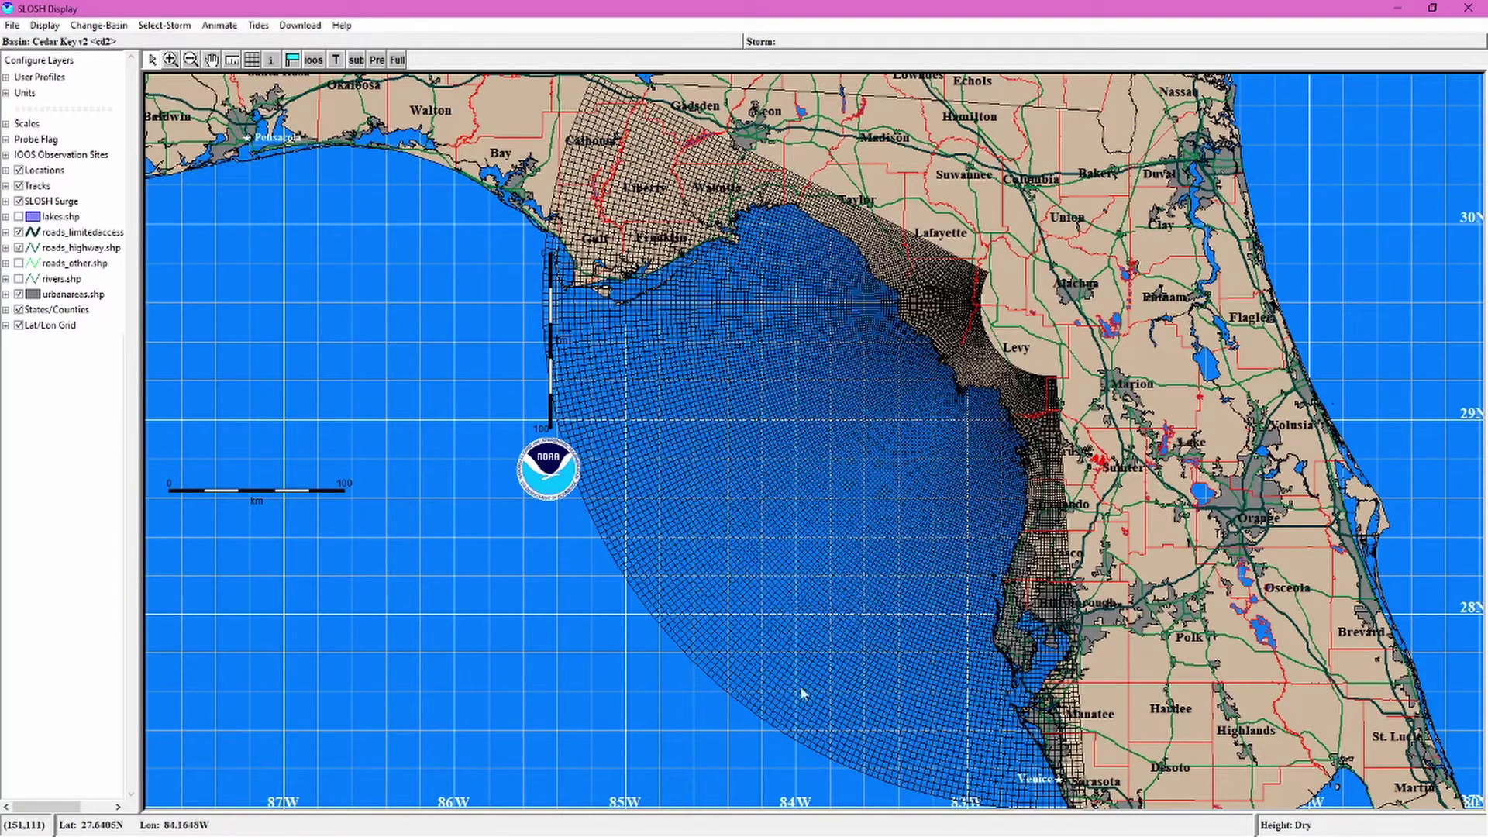
- Apply the MEOW storm with North East direction, Cat 2 and 15 mph High Tide, and close the storm selection window
click(164, 26)
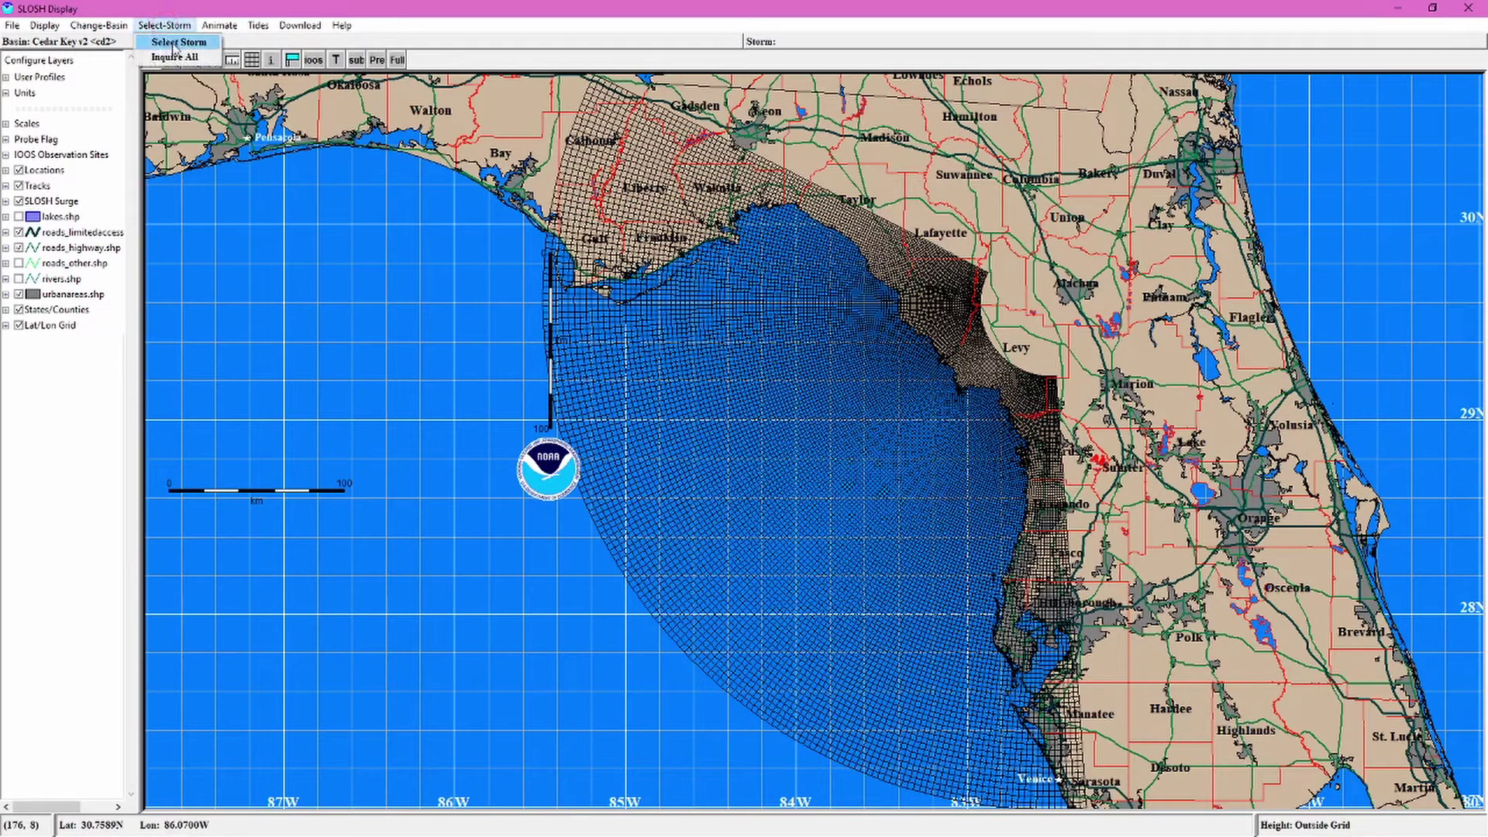
click(173, 44)
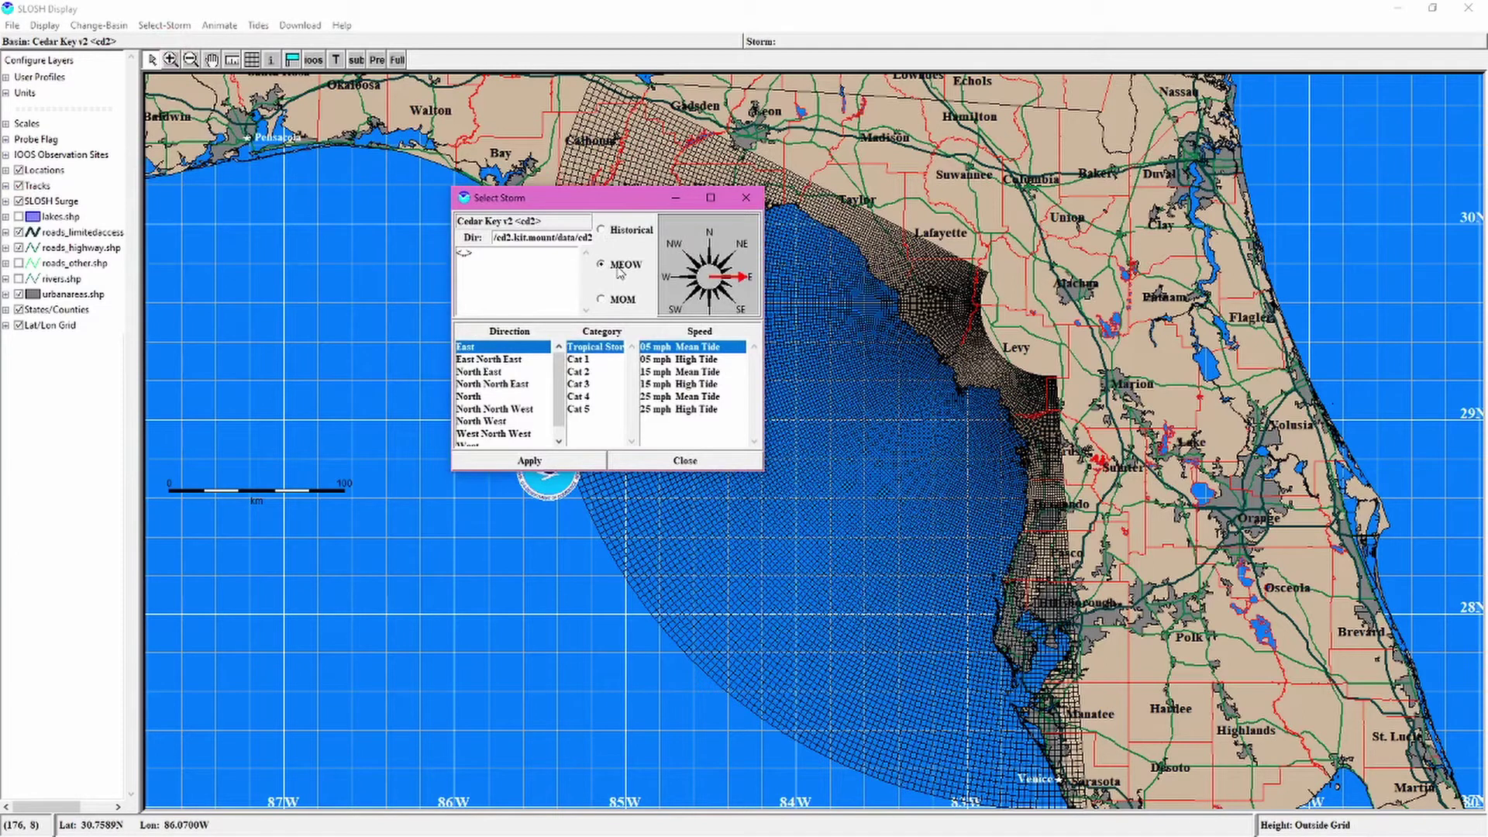
click(503, 347)
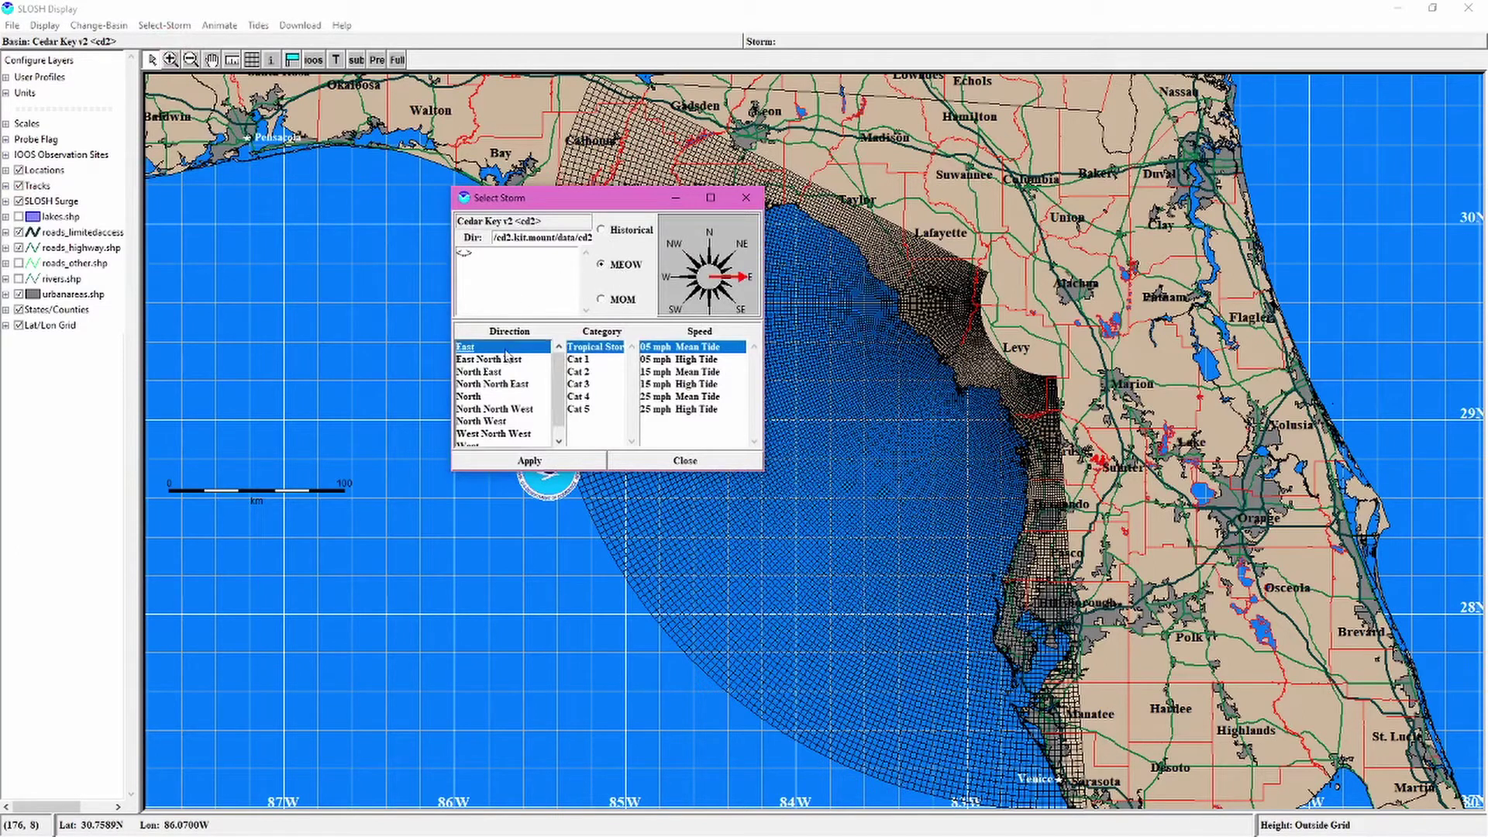
click(501, 373)
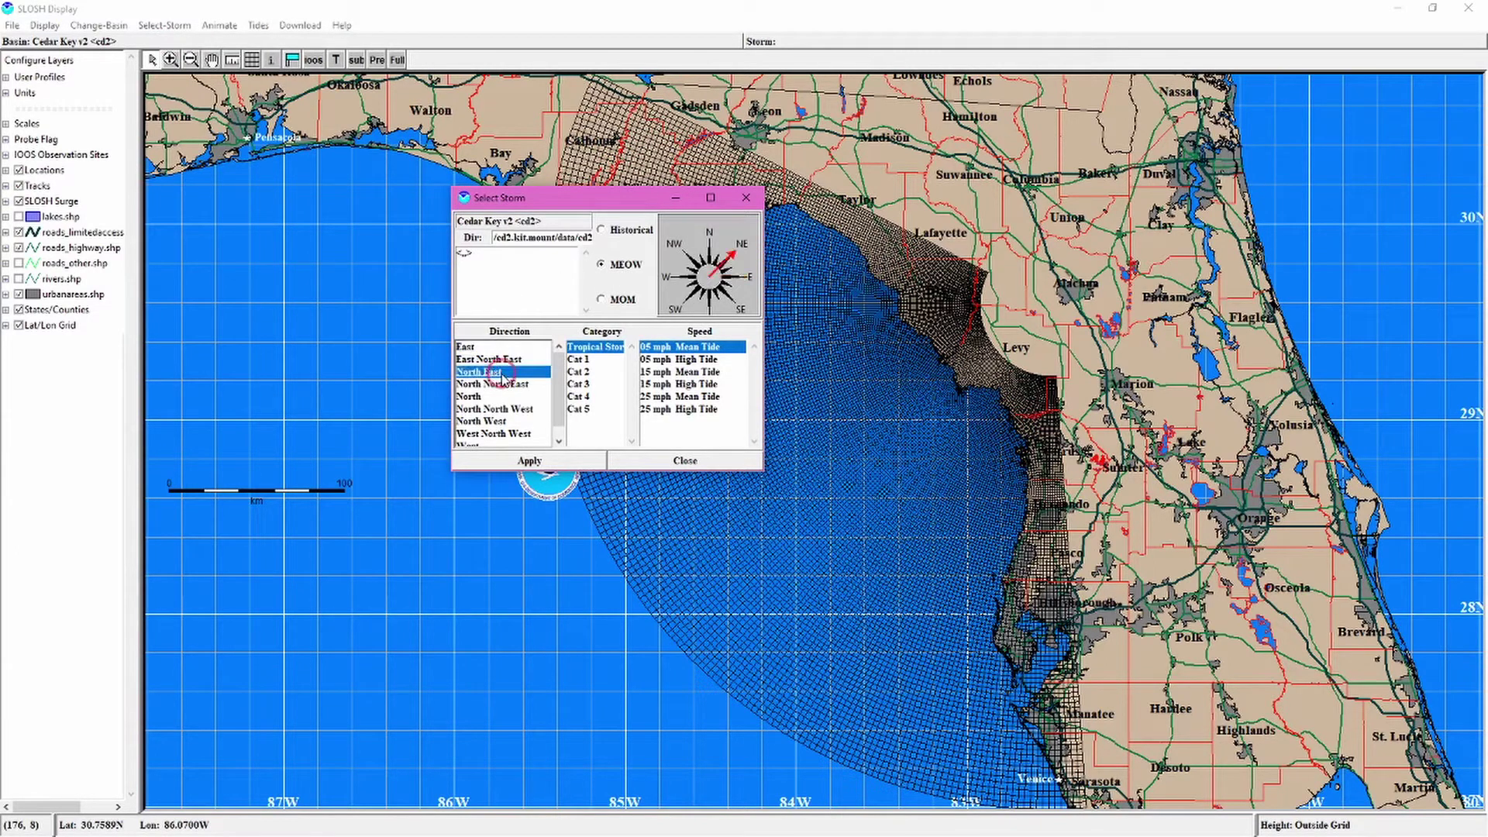
click(588, 372)
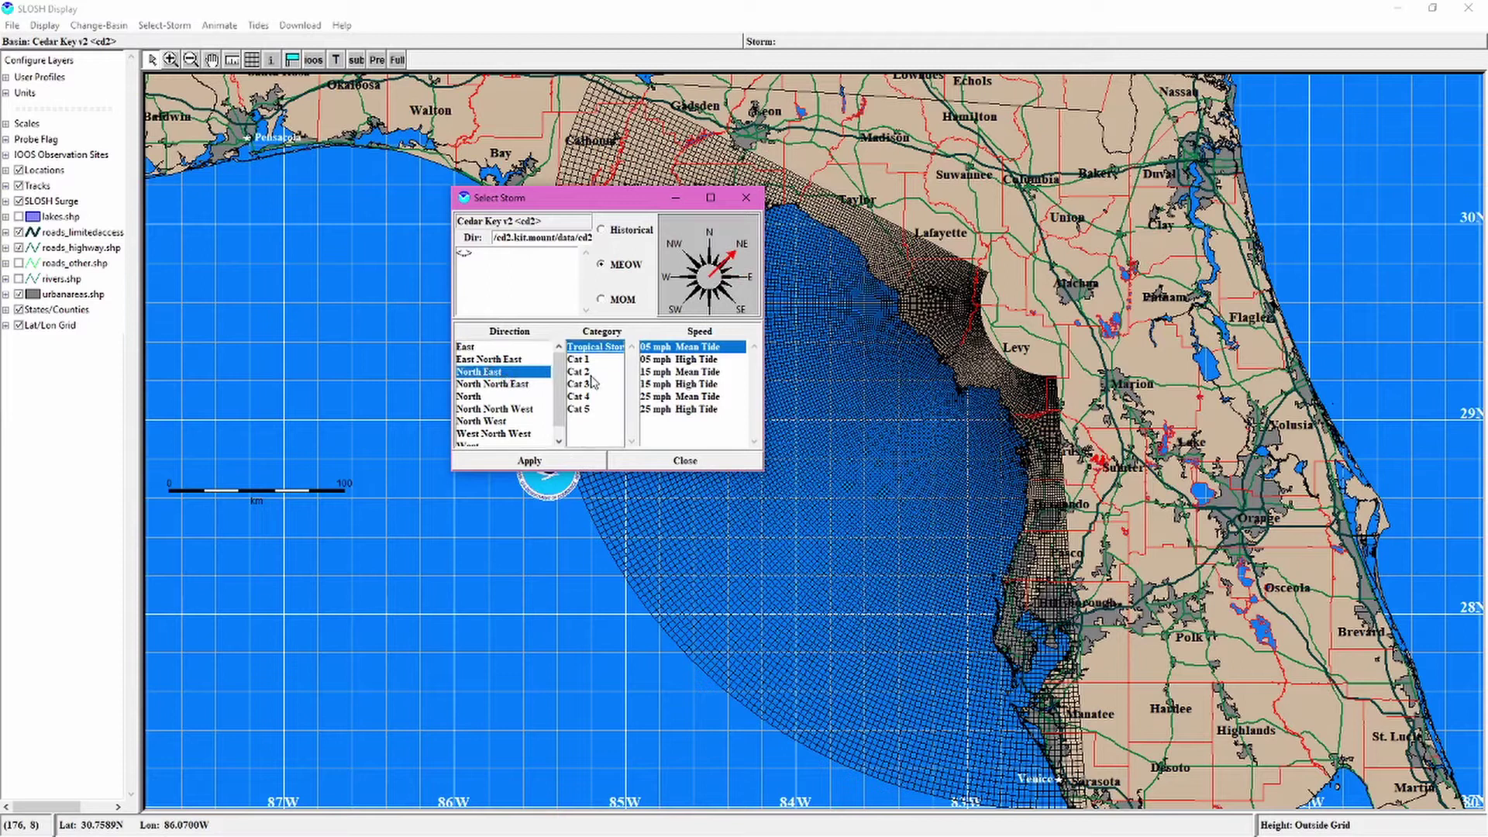
click(587, 372)
click(695, 392)
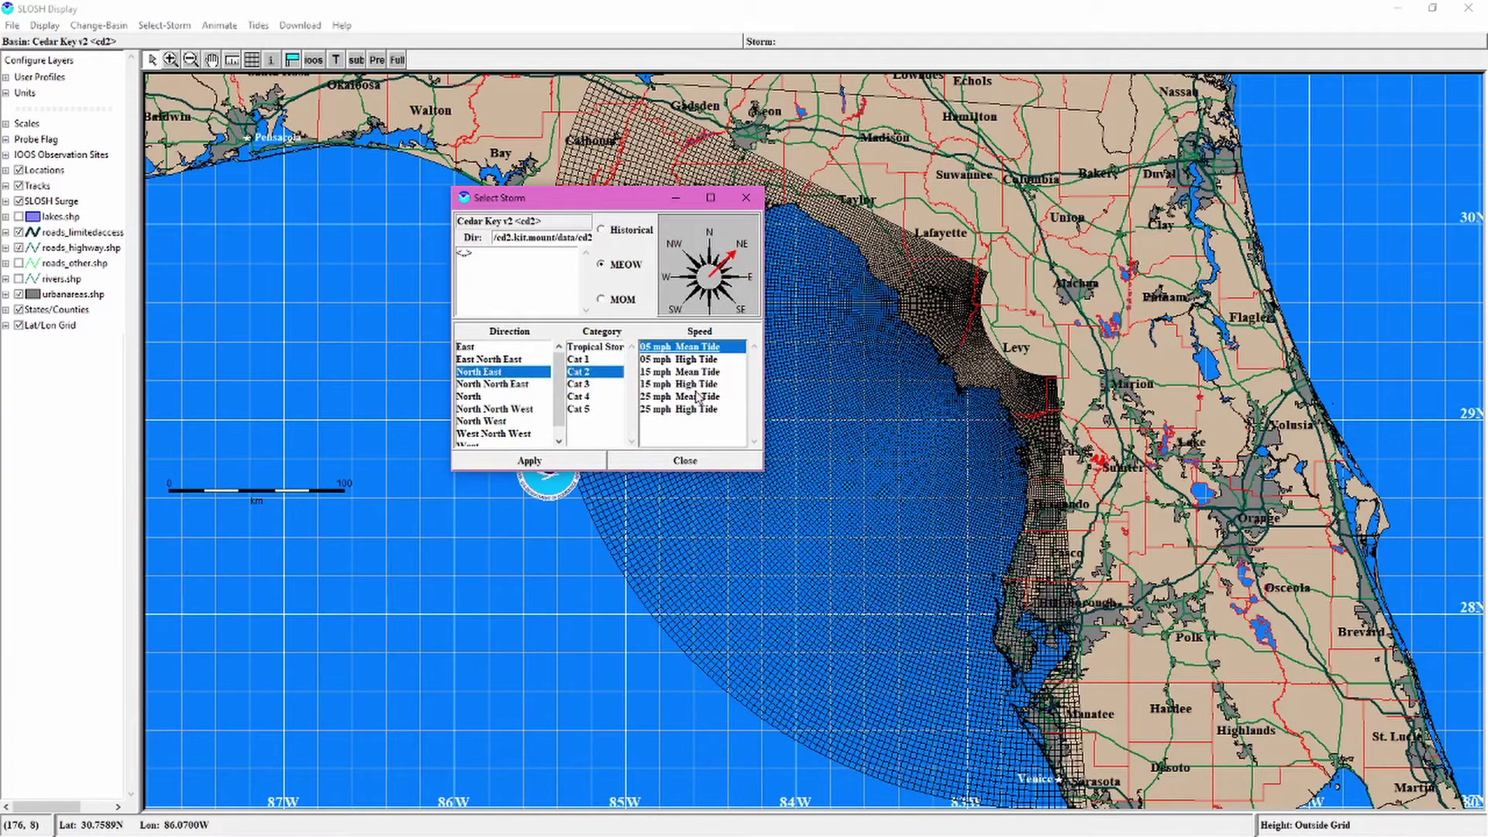
click(696, 392)
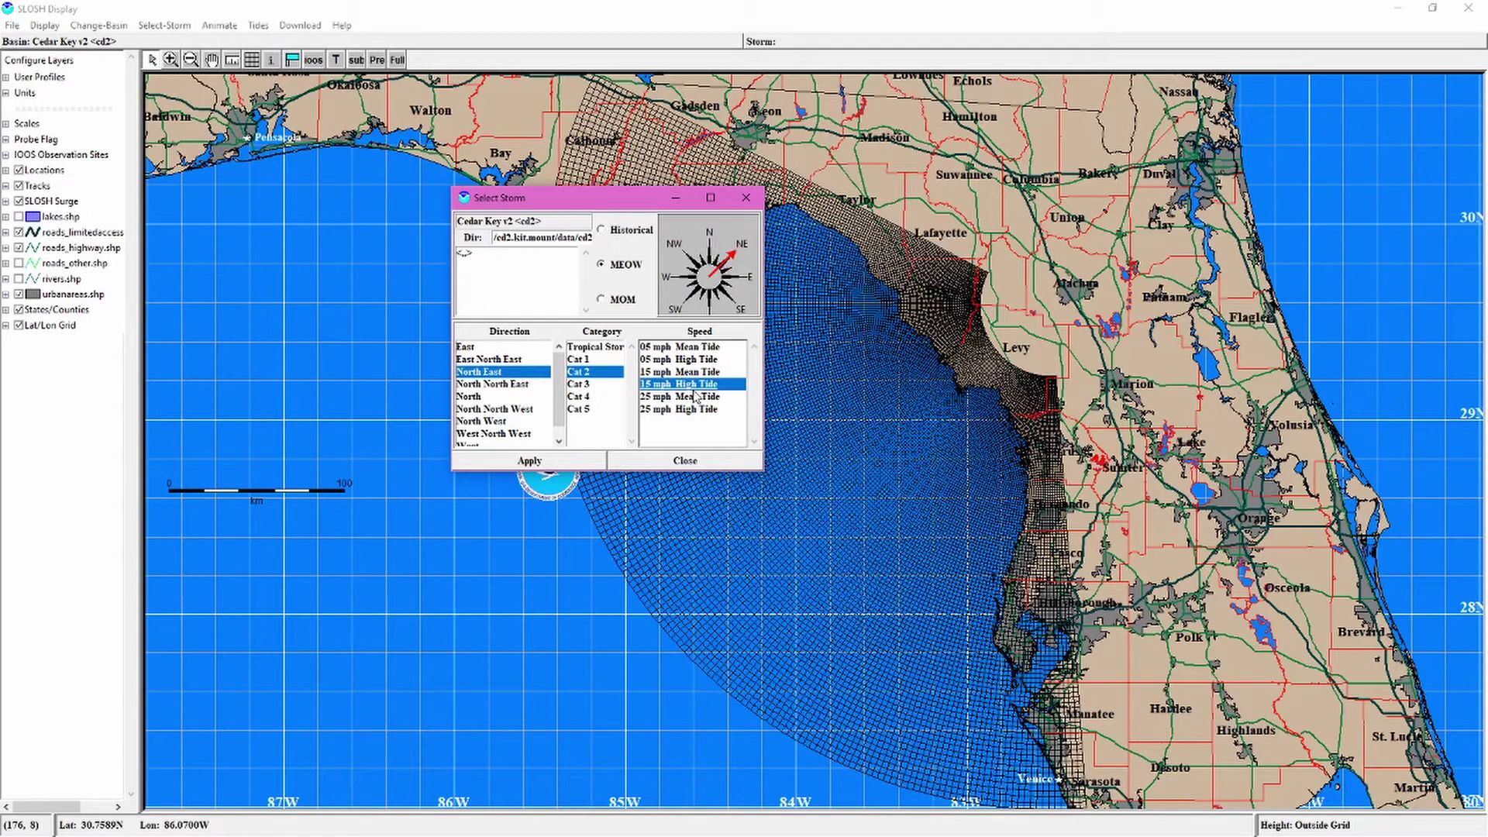
key(shift+Tab)
key(shift+Tab)
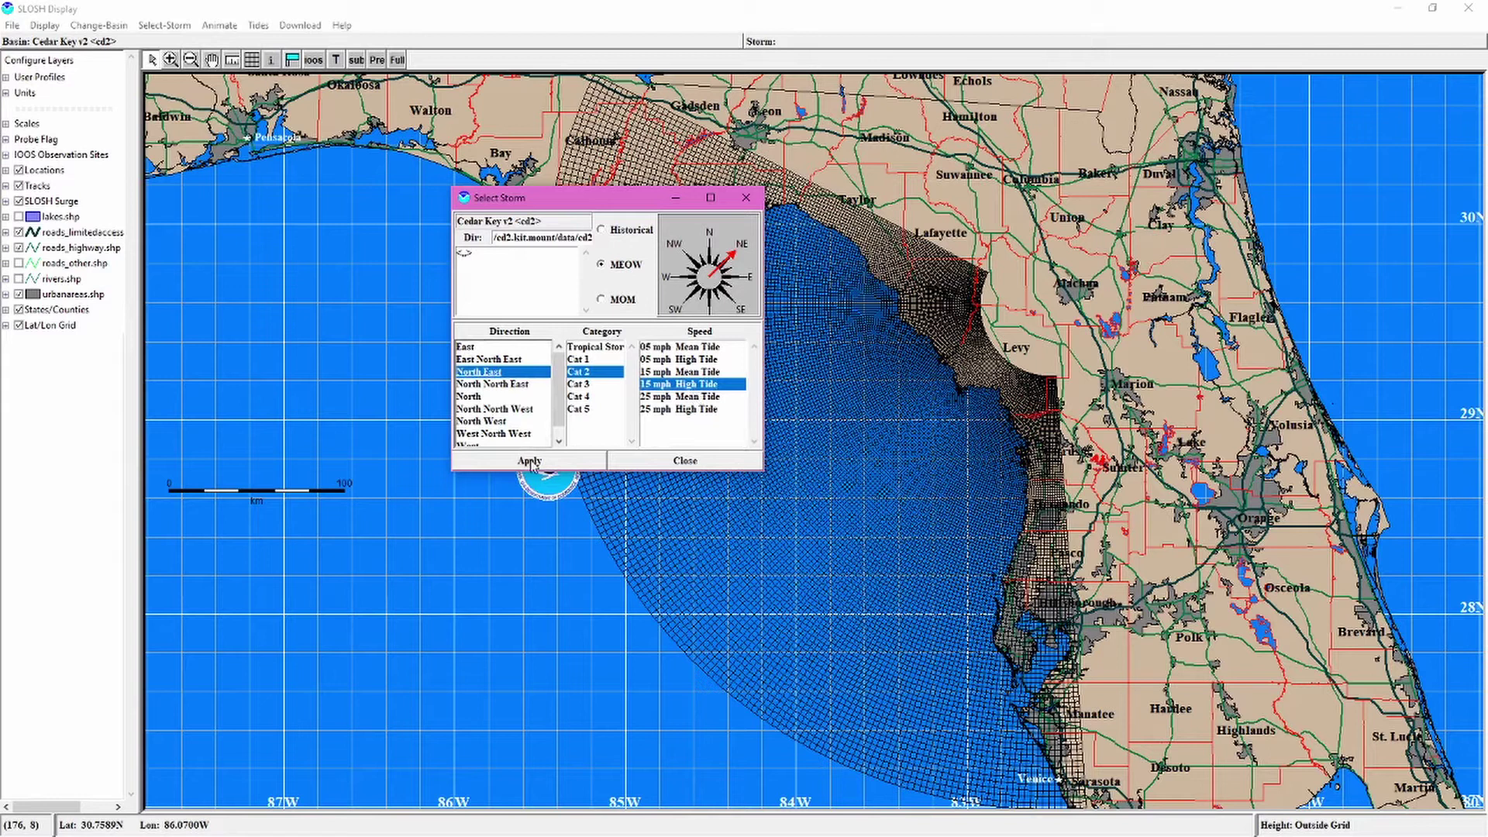
click(530, 461)
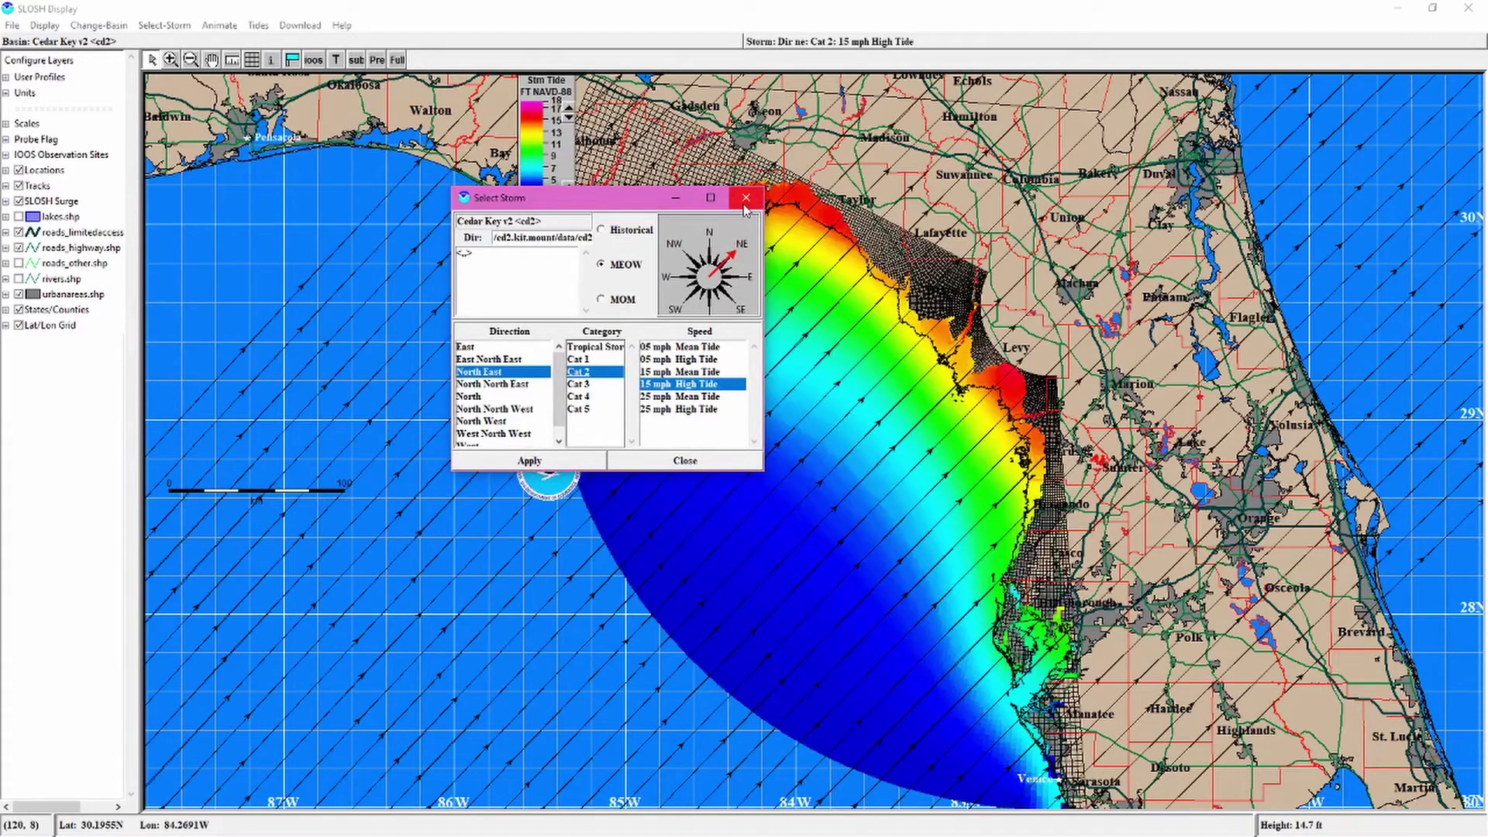
click(745, 203)
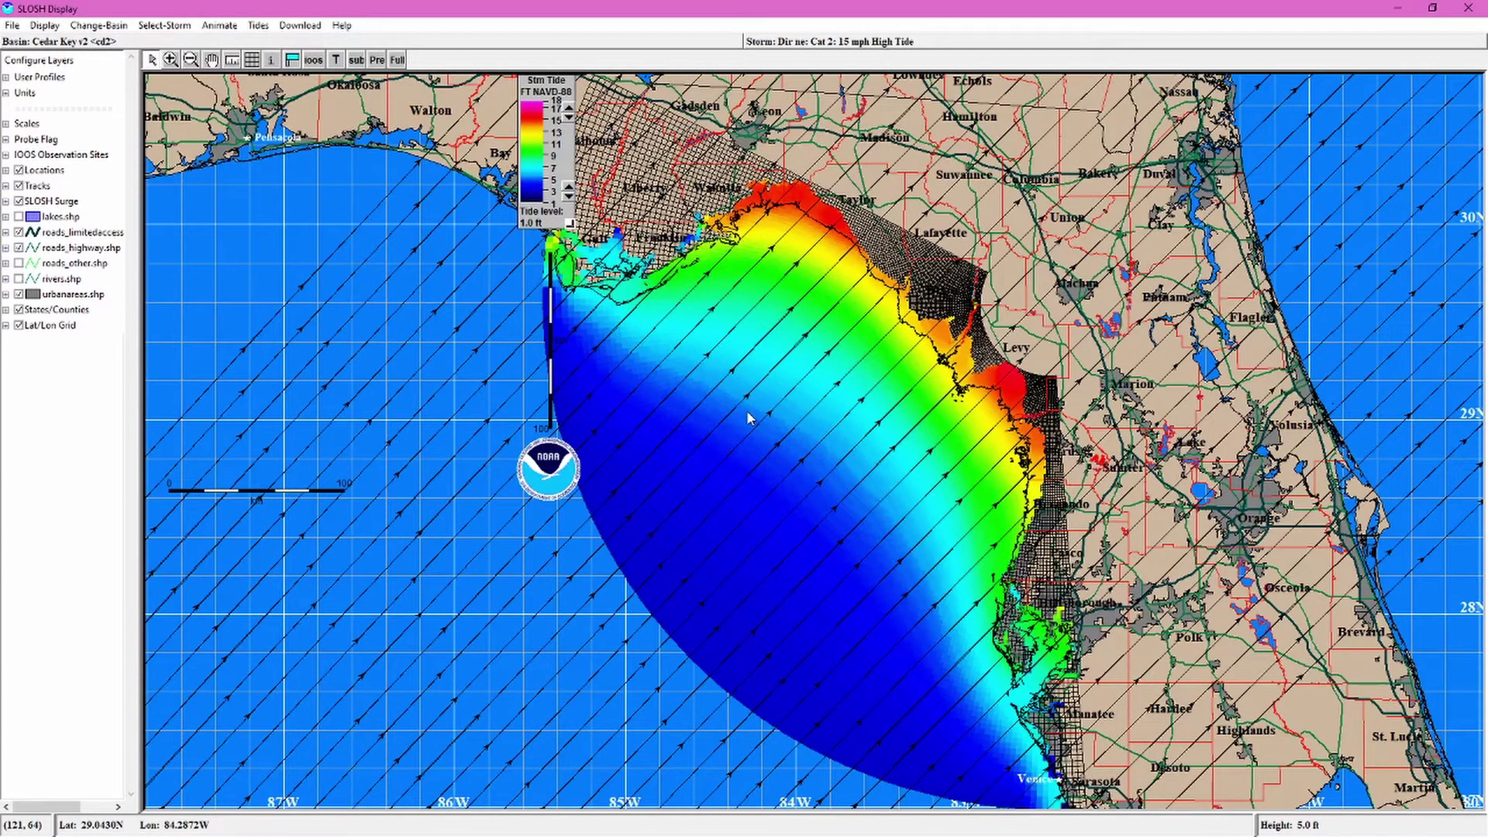
- Export the storm's surge data for the full grid as a shapefile named SLOSH in the StormSurge folder
click(12, 27)
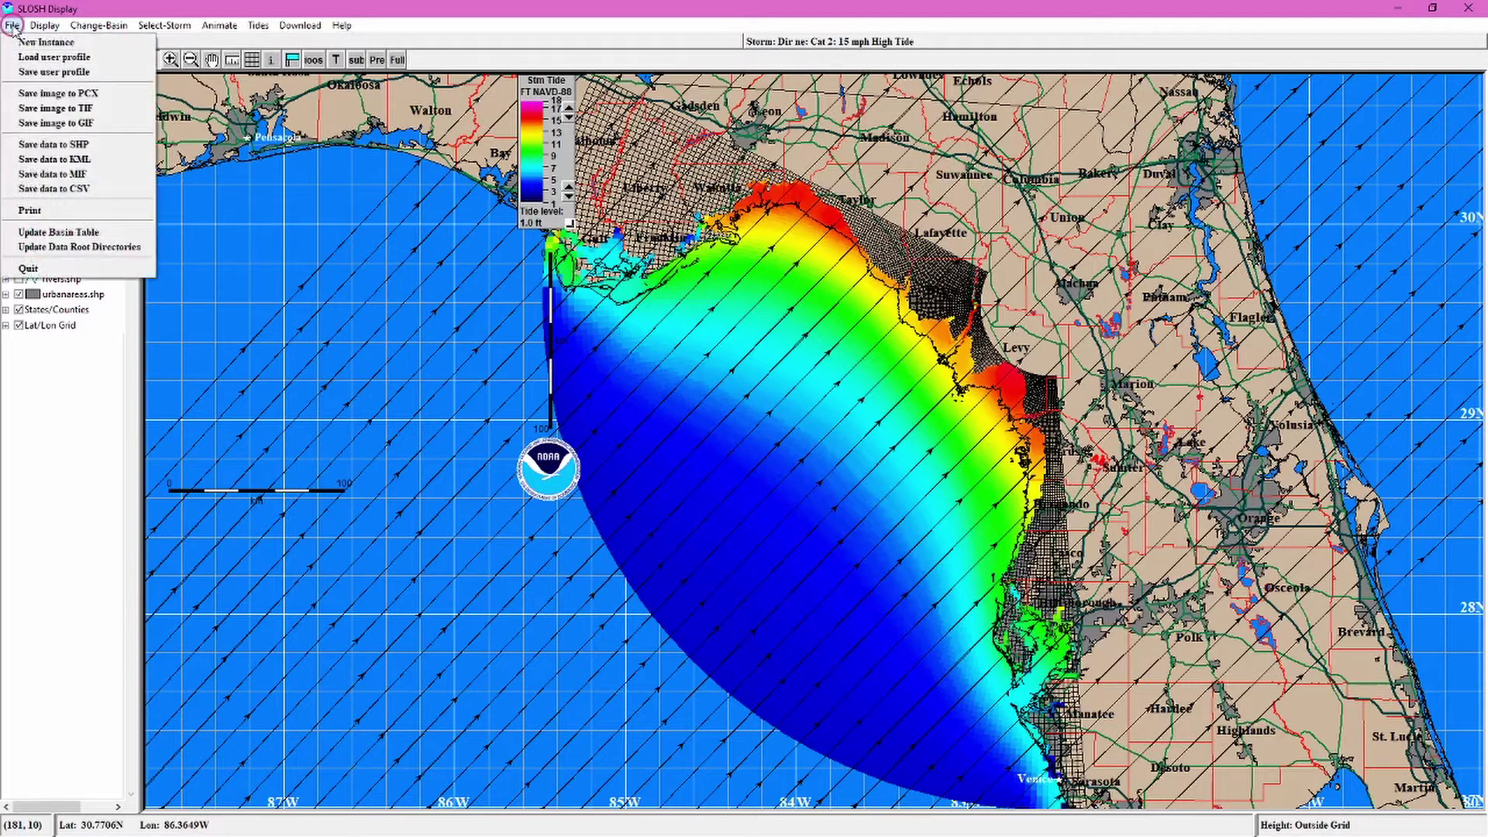
click(66, 146)
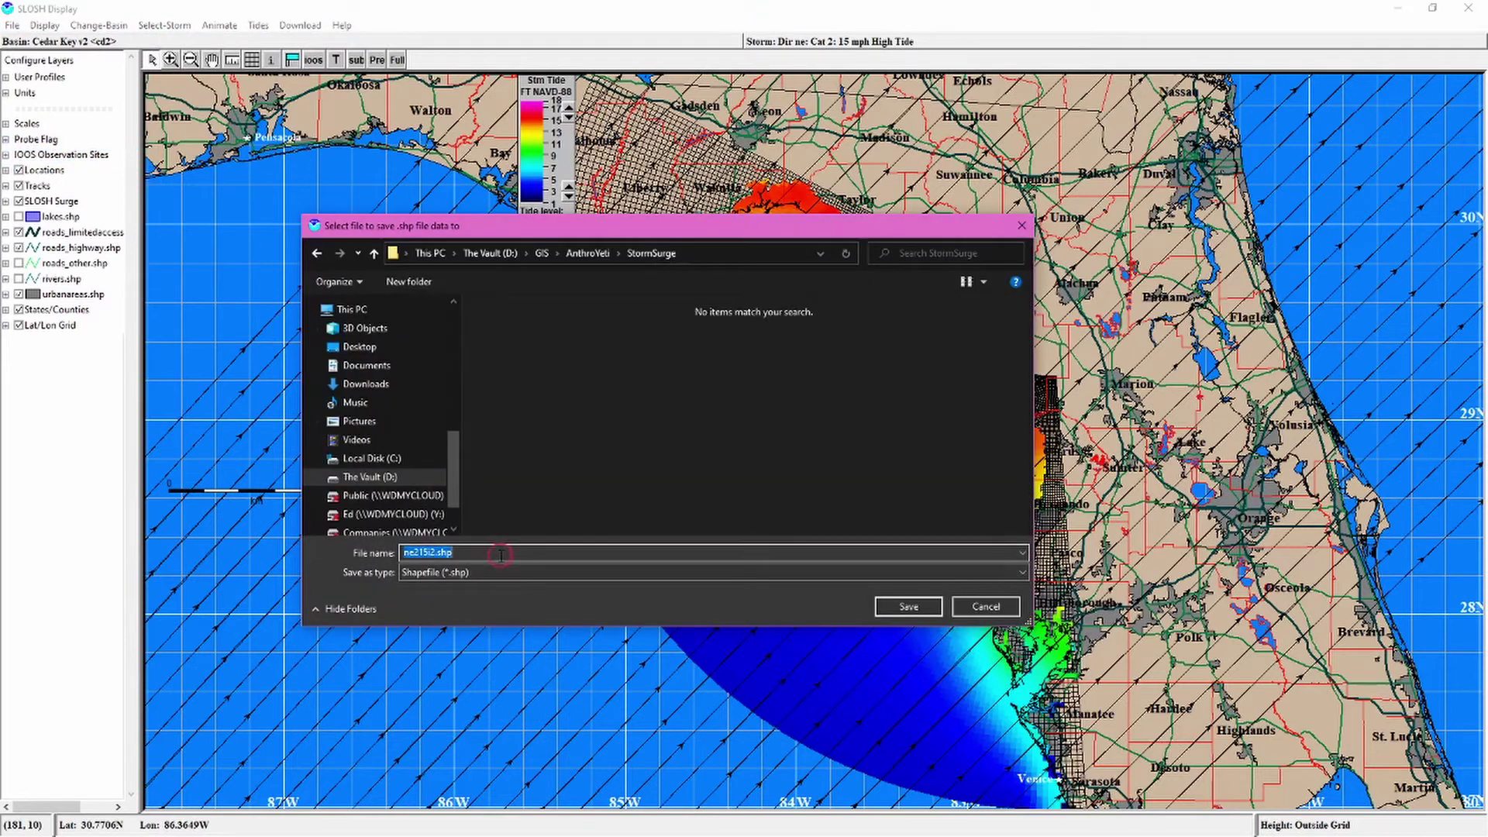
text(SLOSH)
click(906, 606)
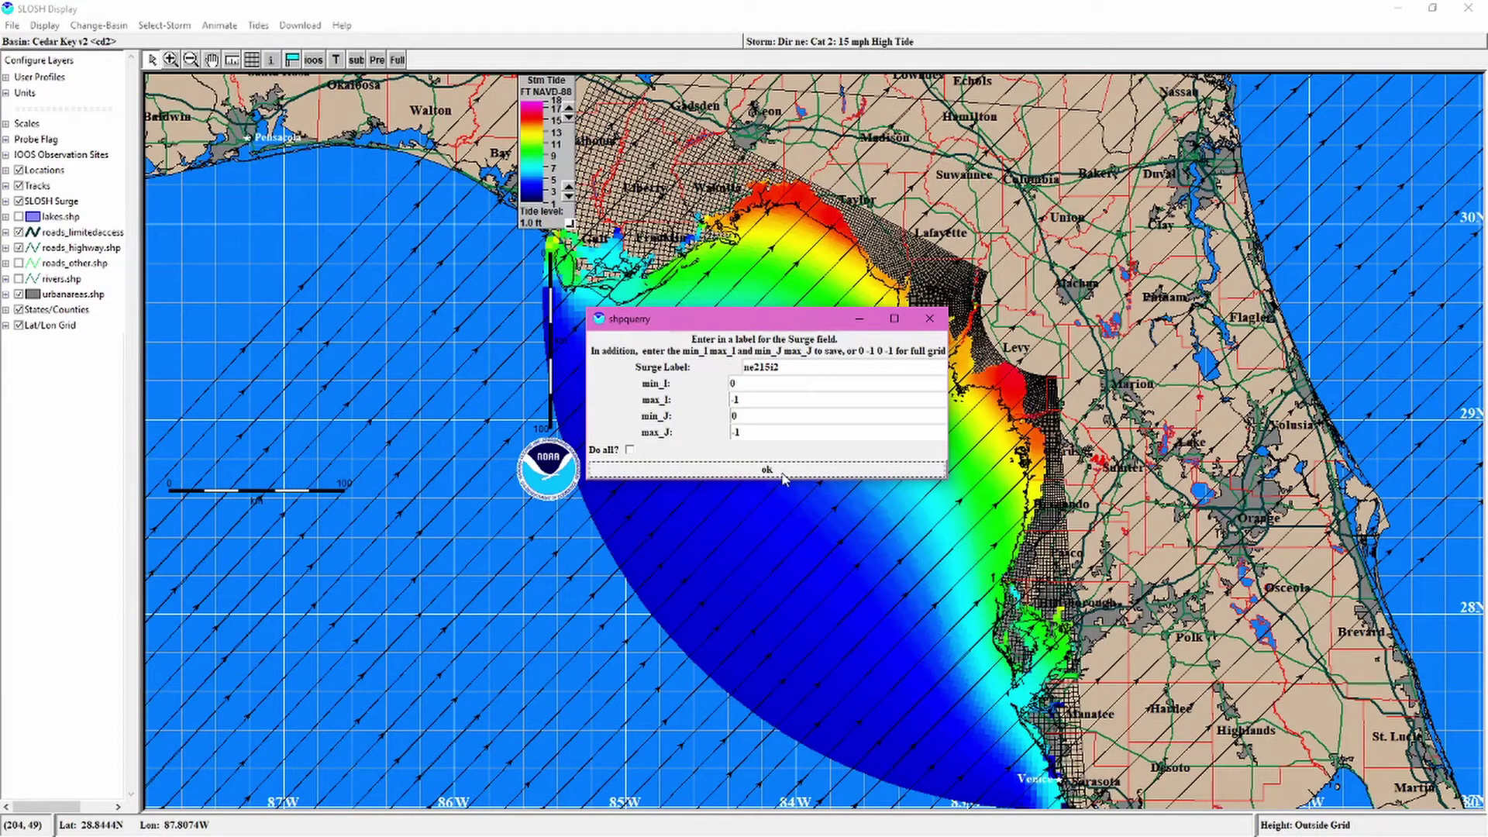
click(783, 477)
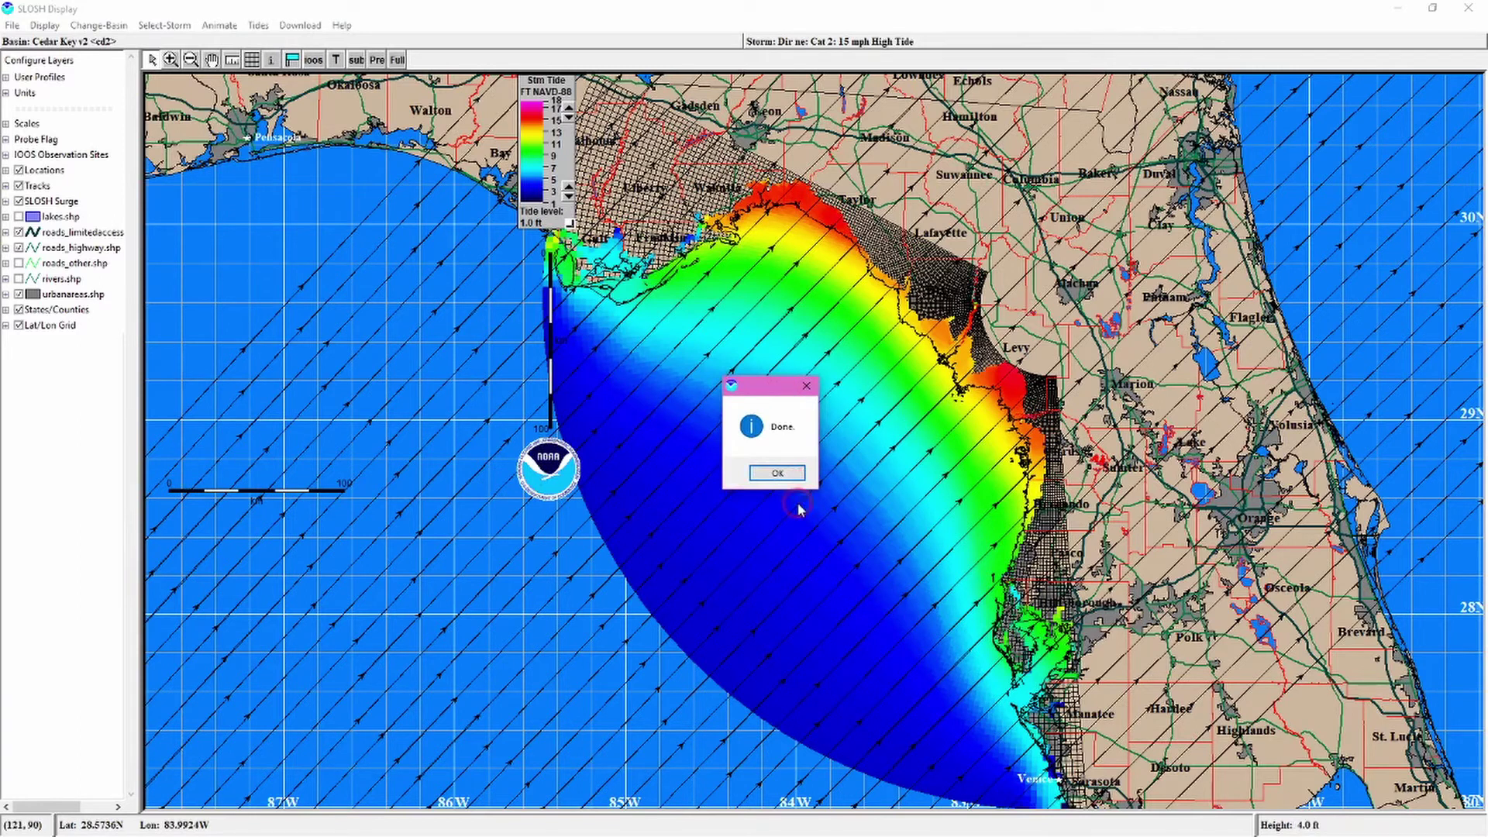
click(792, 482)
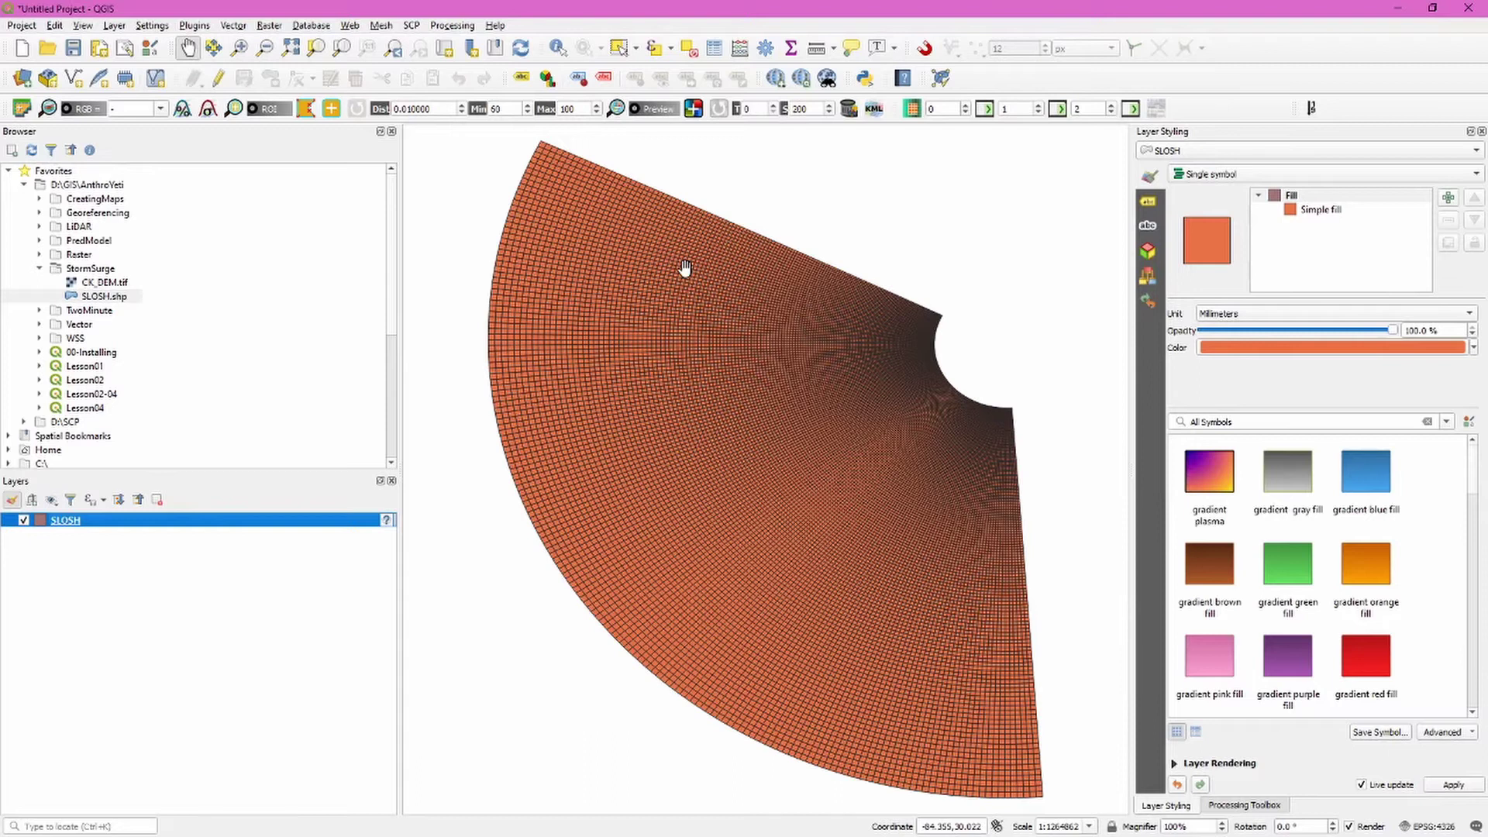
- In QGIS, assign EPSG:4269 NAD83 as the SLOSH layer's CRS and accept the NAD83 to WGS 84 (1) transformation
right_click(87, 524)
mouse_move(175, 771)
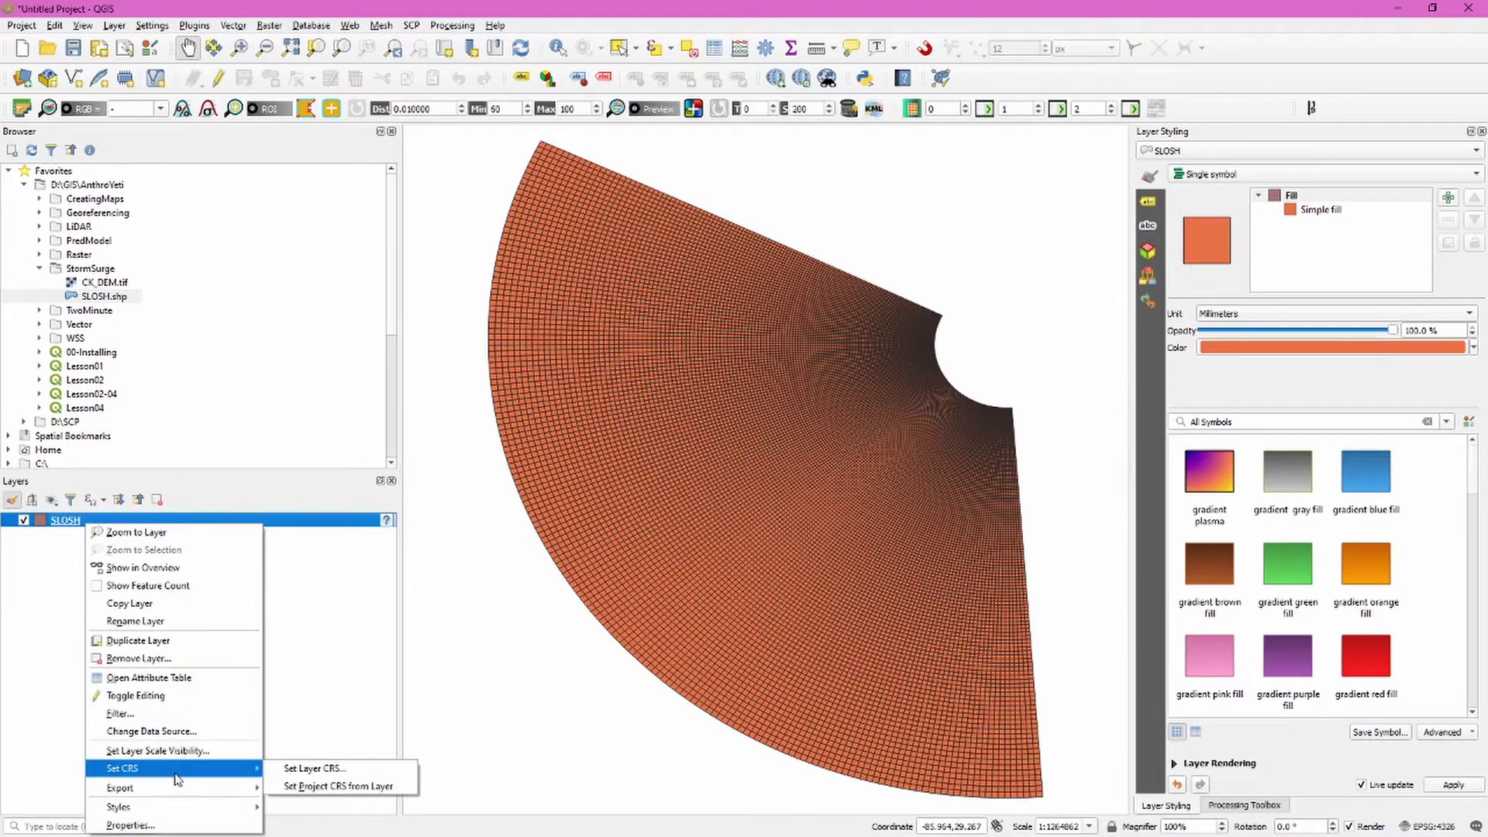
click(311, 768)
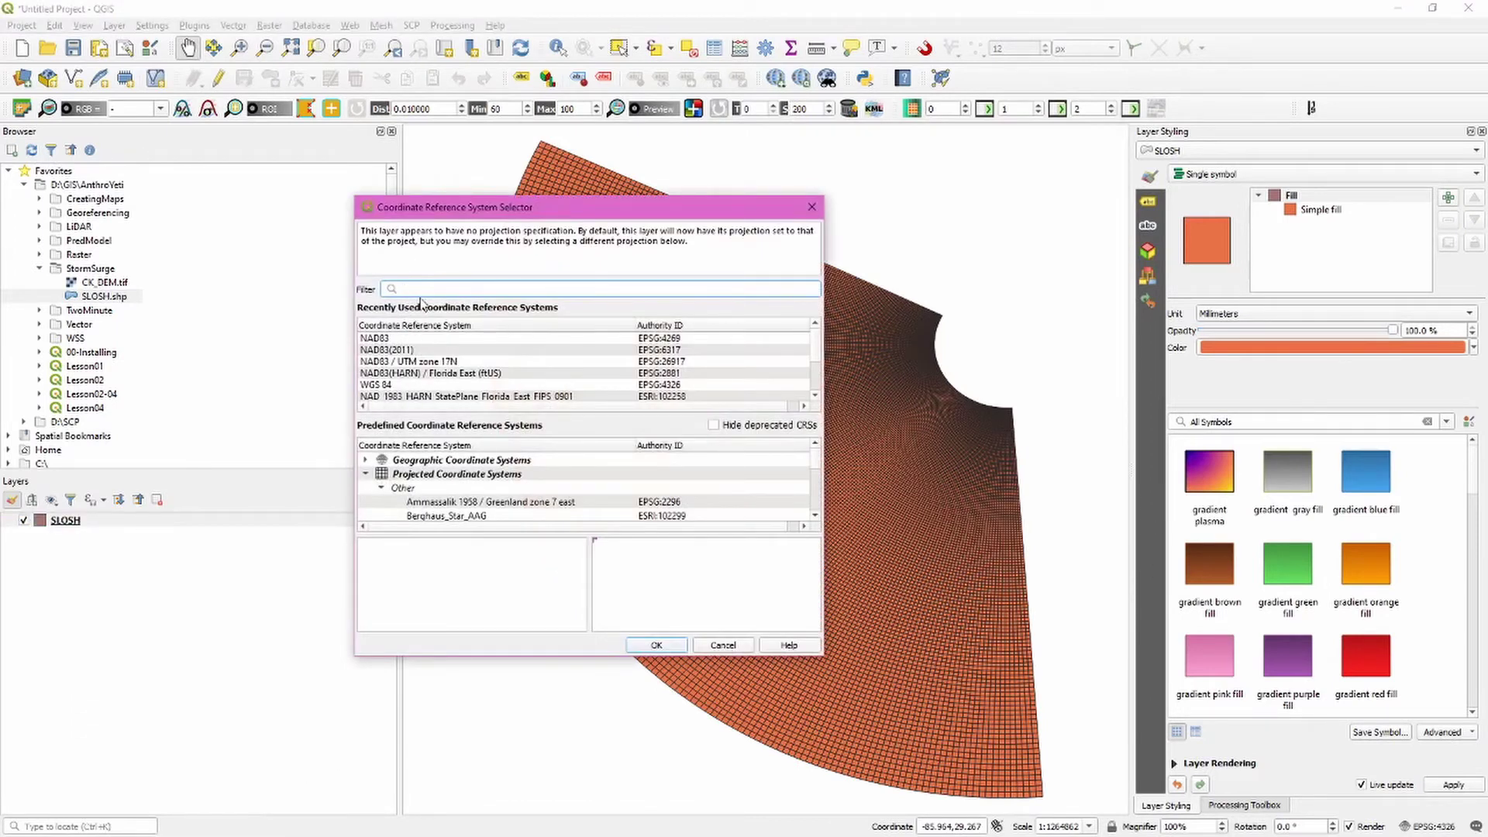
text(4269)
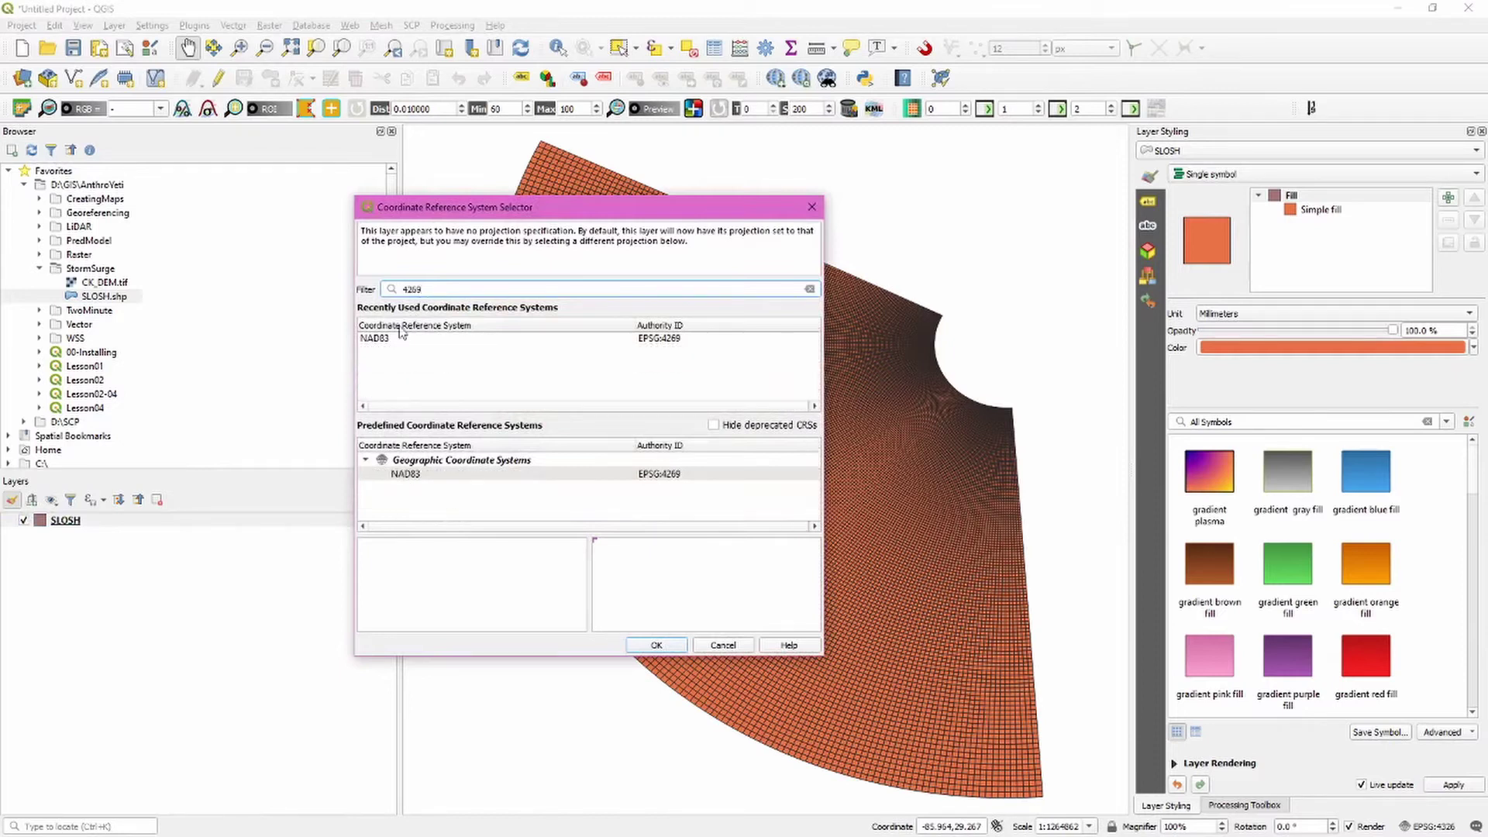
click(391, 341)
click(667, 645)
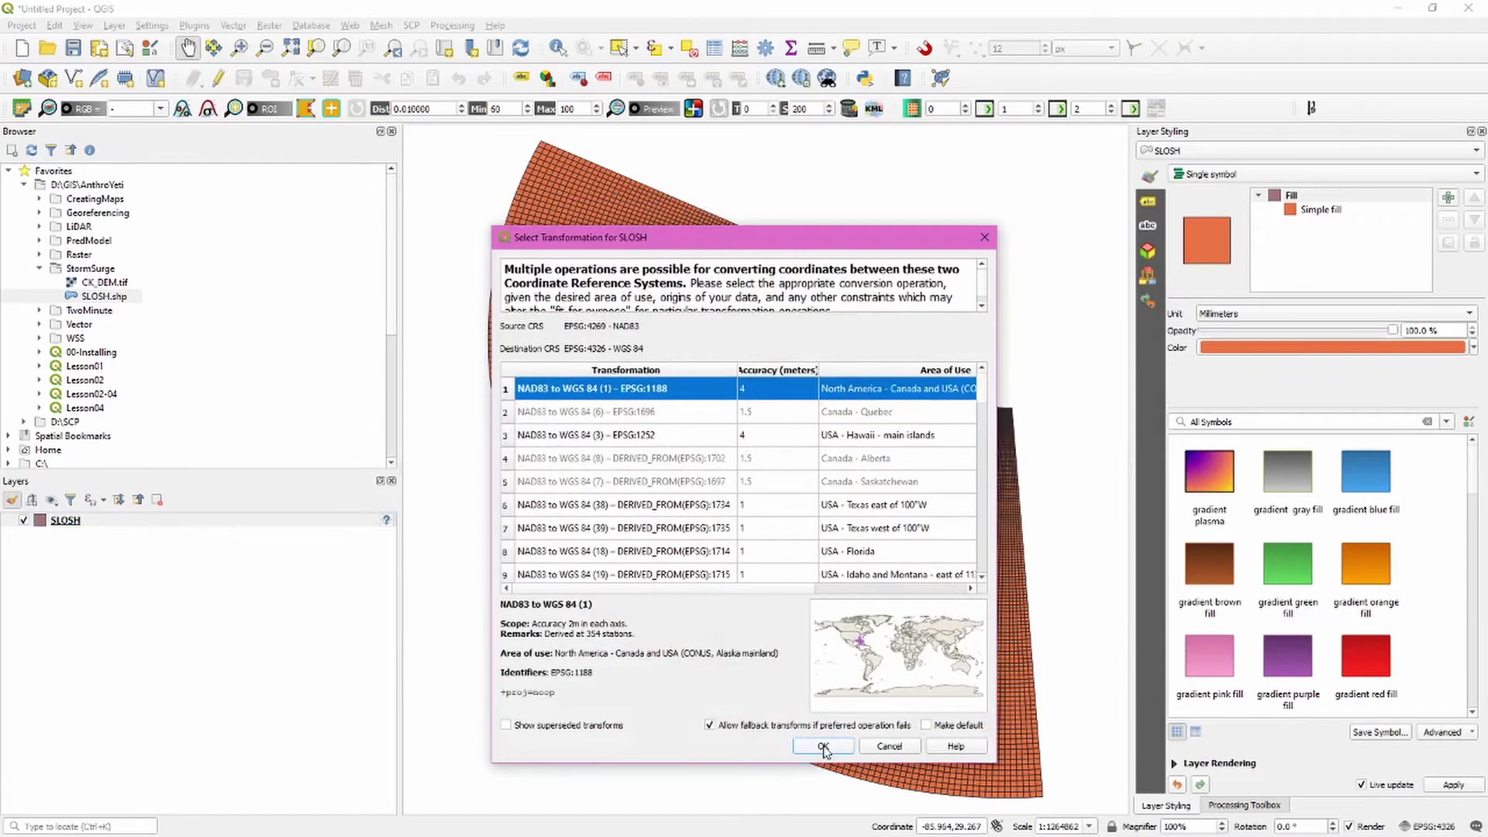
click(823, 746)
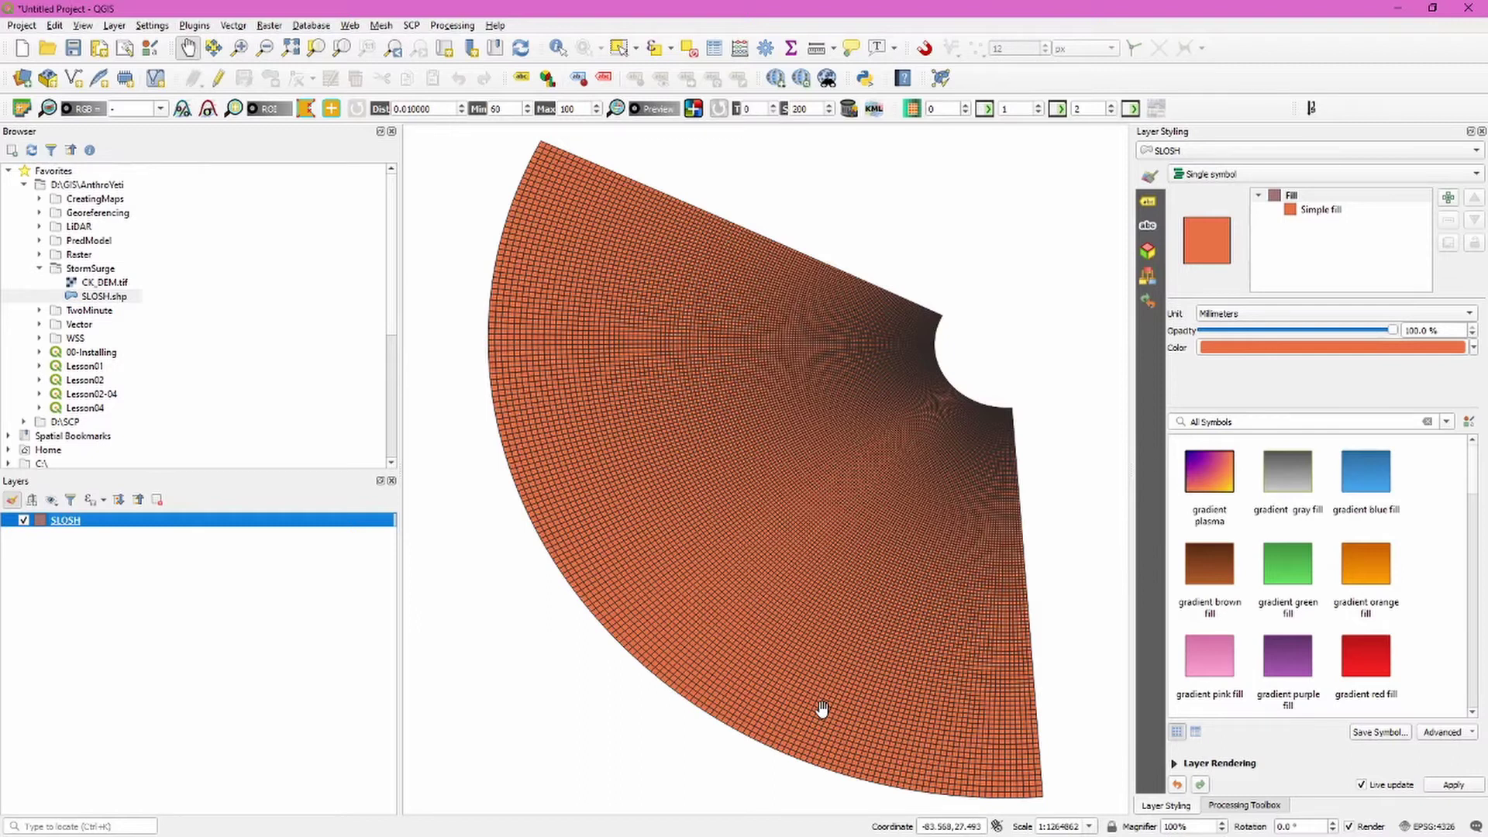
- Start exporting the SLOSH layer as an ESRI Shapefile named SLOSH_prj in the StormSurge folder
right_click(110, 521)
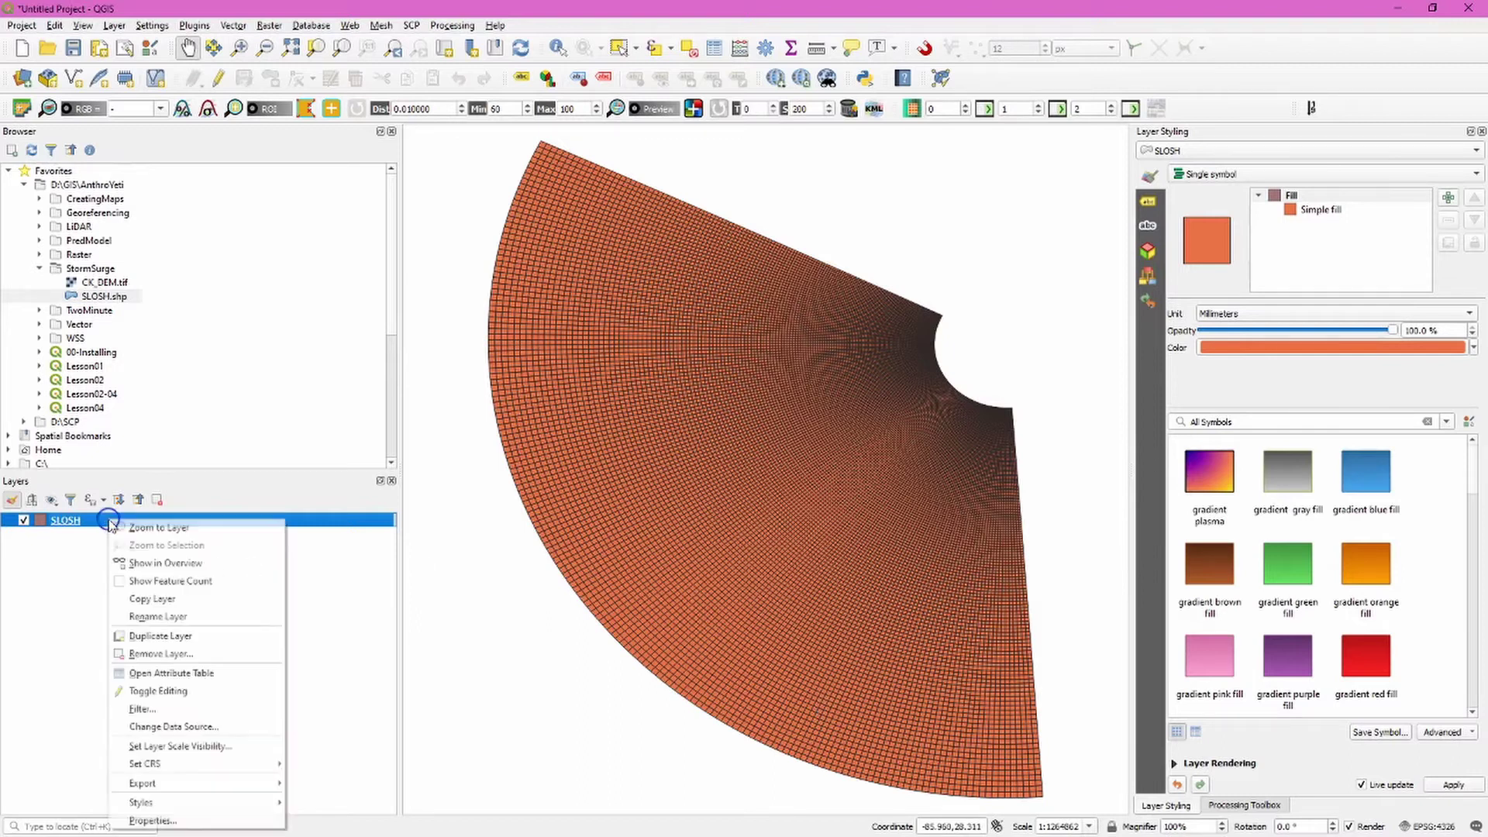
click(349, 776)
click(1048, 274)
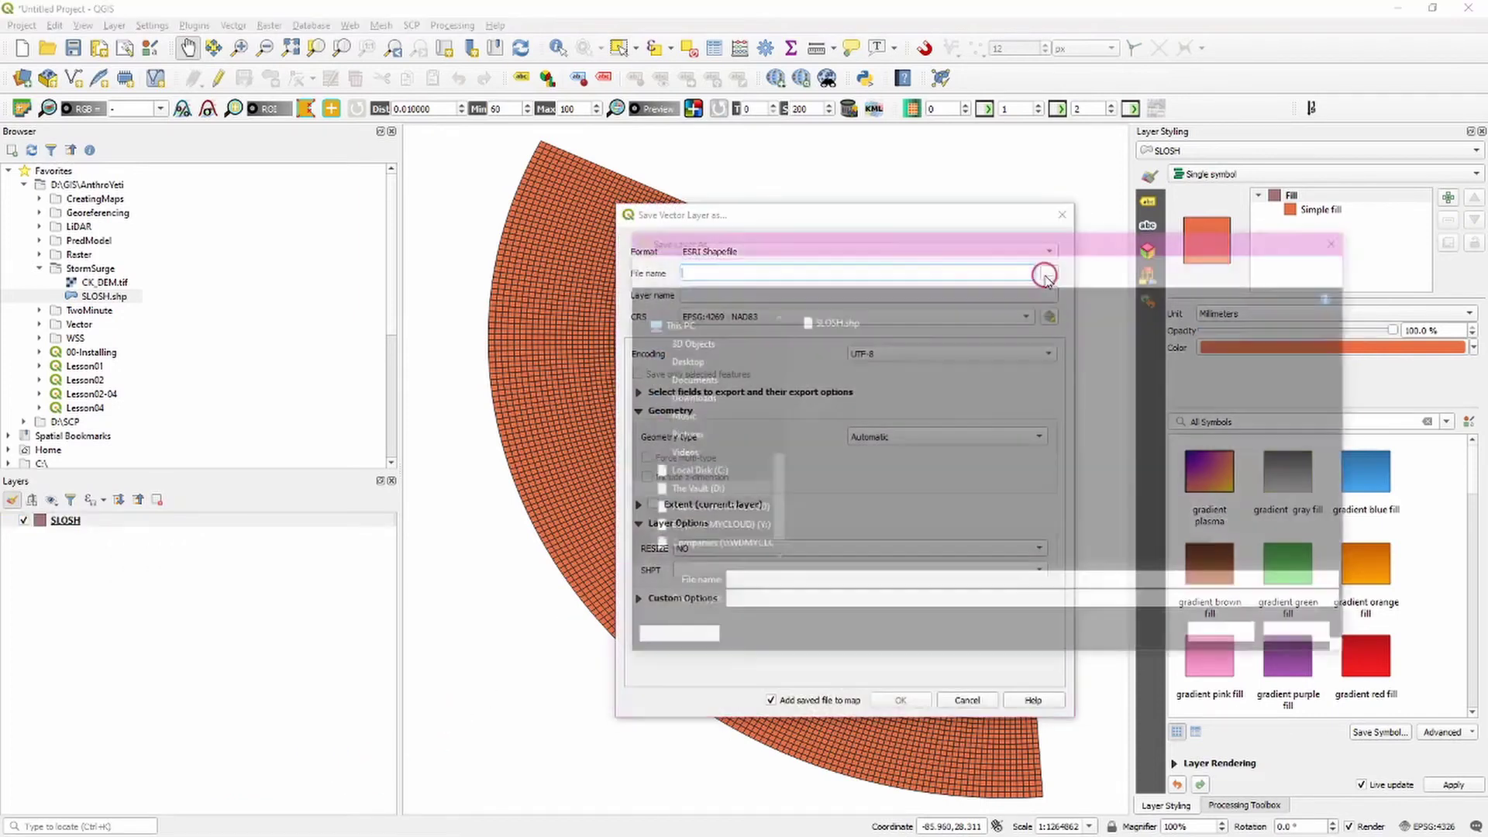
click(850, 581)
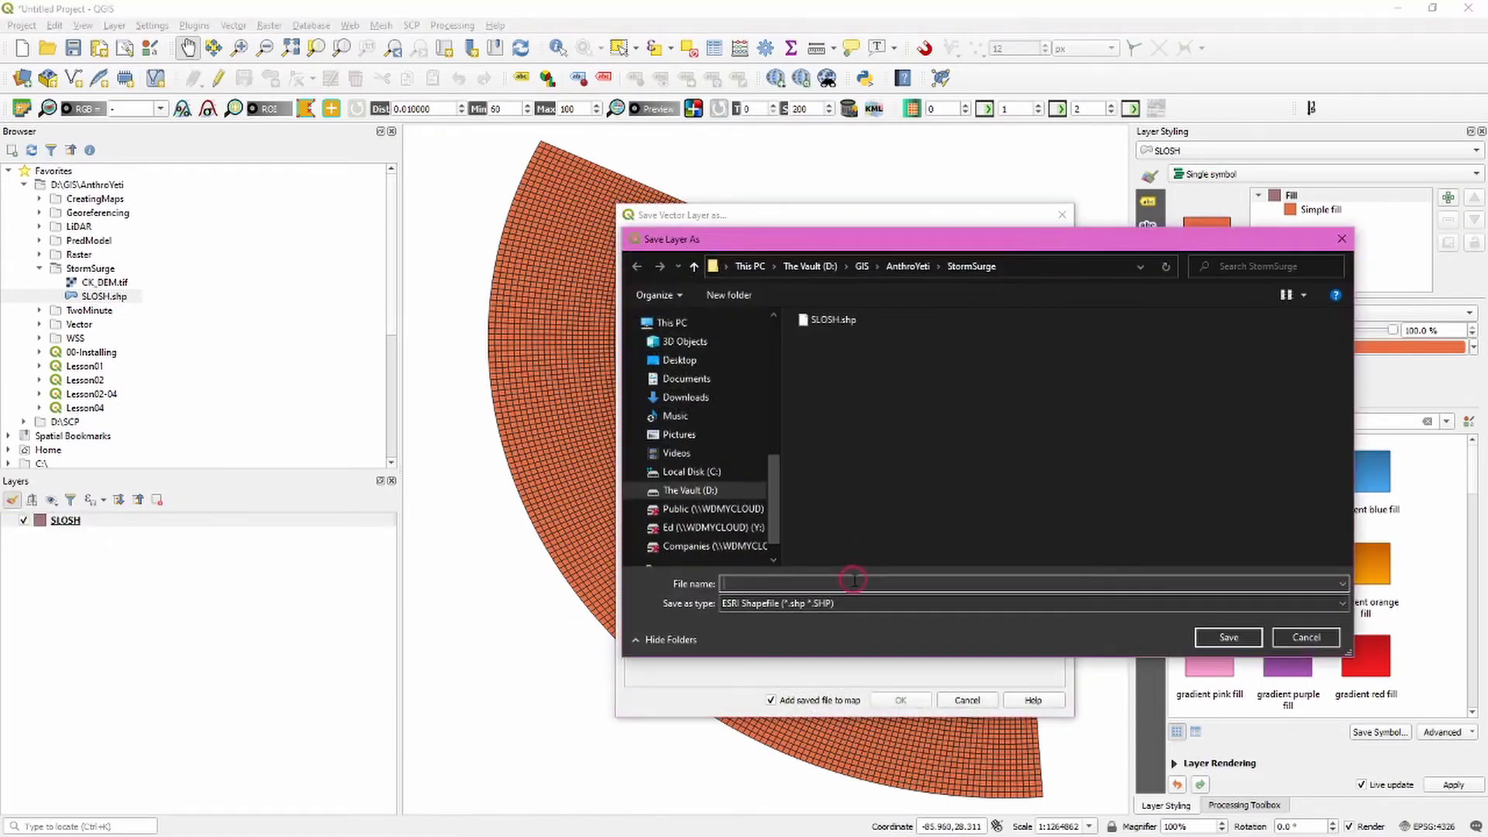
text(SLOSH_prj)
click(1228, 637)
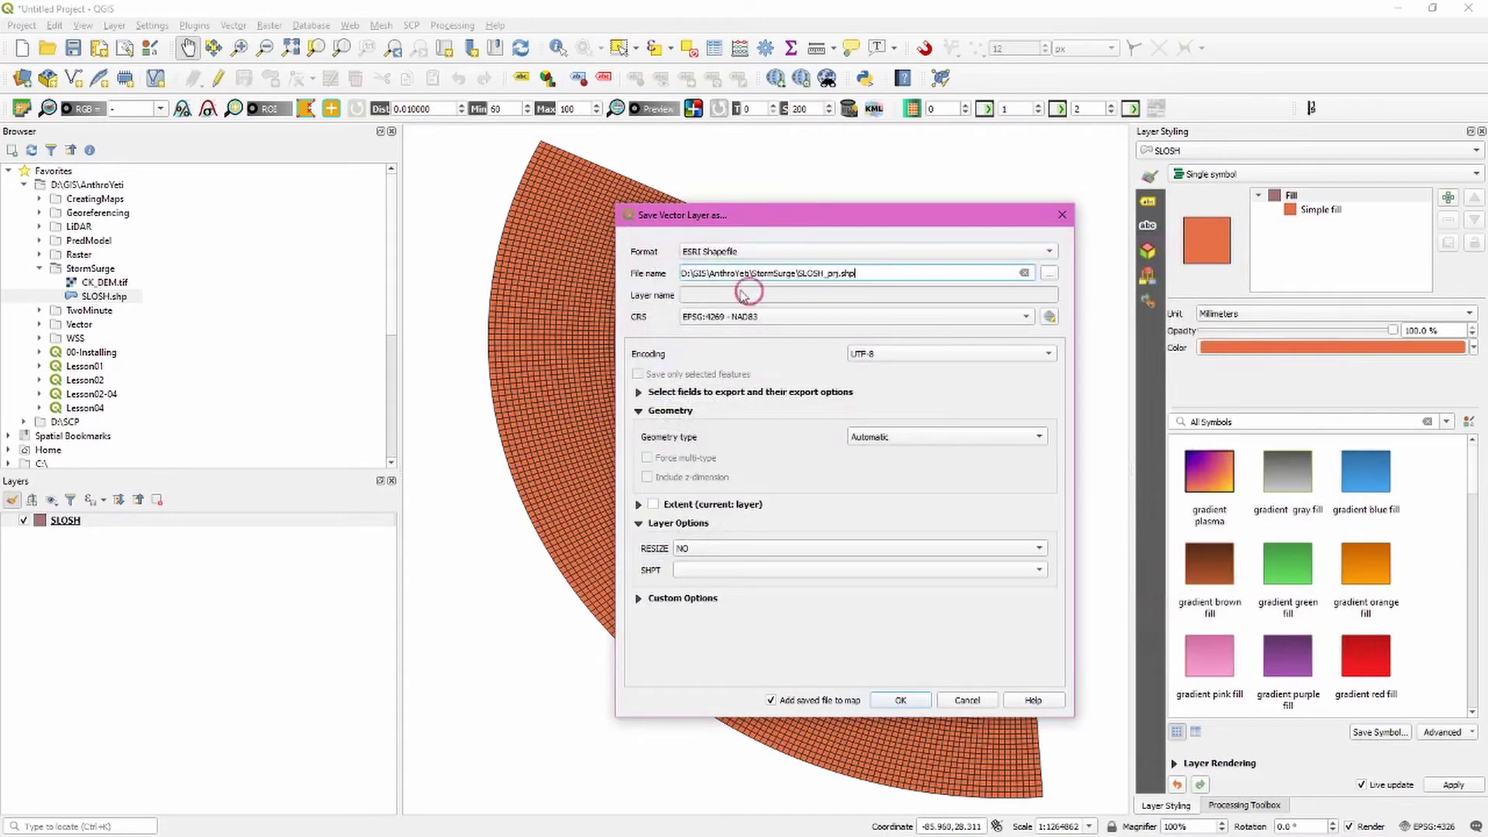
- Set the export CRS to EPSG:26917 NAD83 / UTM zone 17N, export the layer and accept the preselected transformation to WGS 84
click(1050, 319)
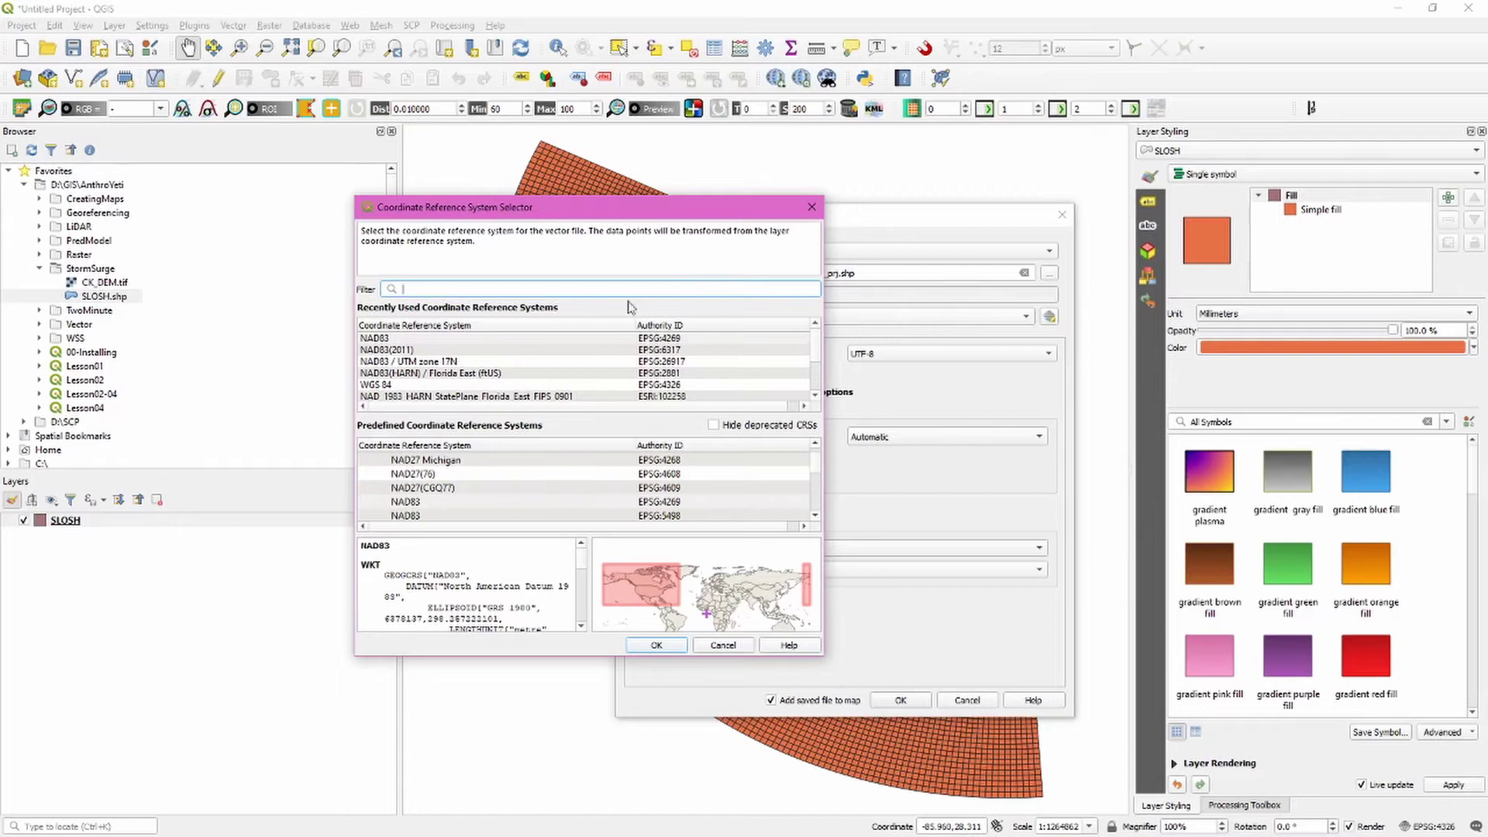
click(601, 291)
click(424, 362)
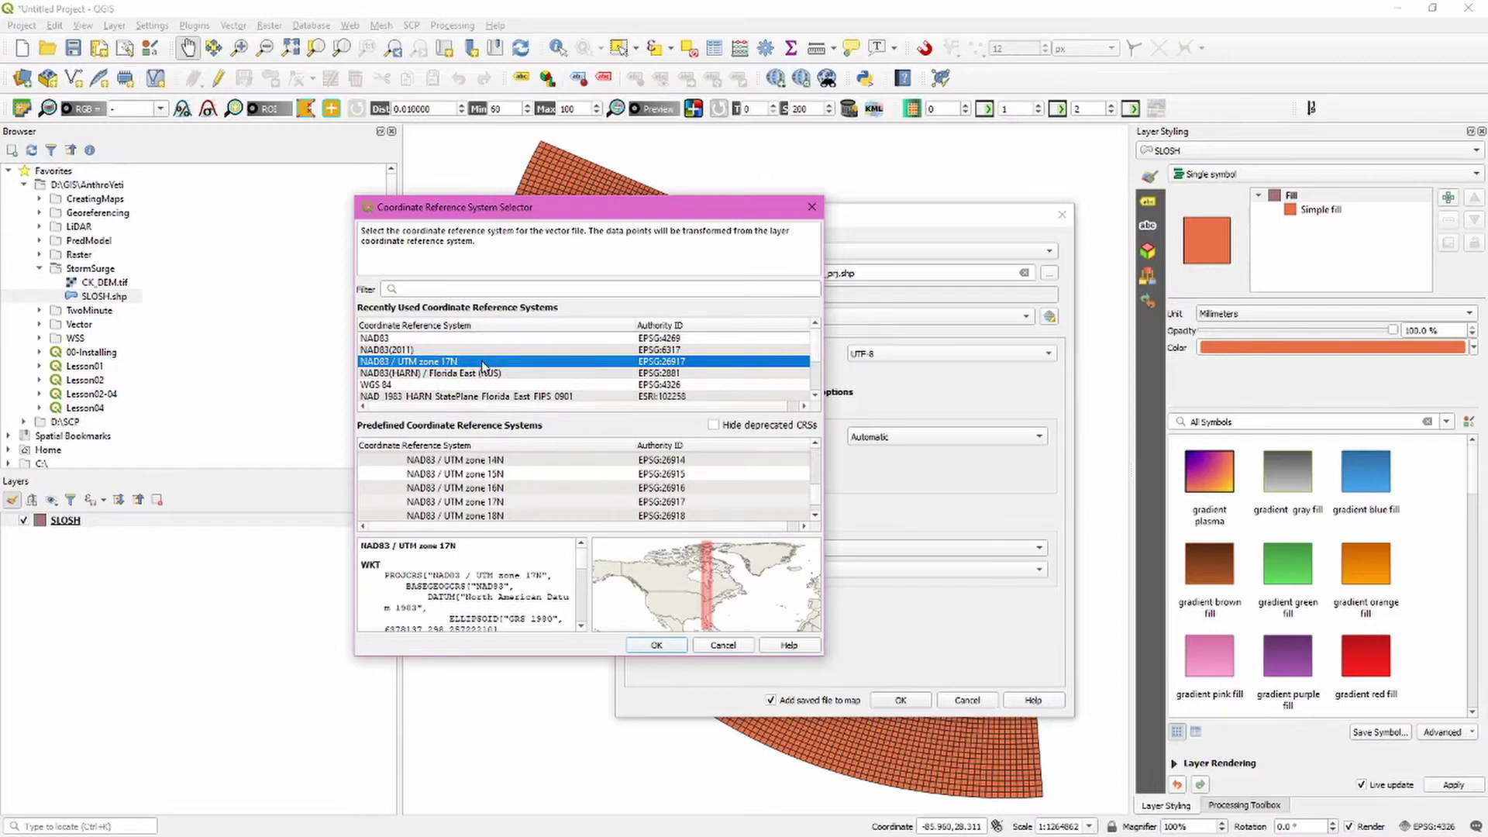
click(655, 645)
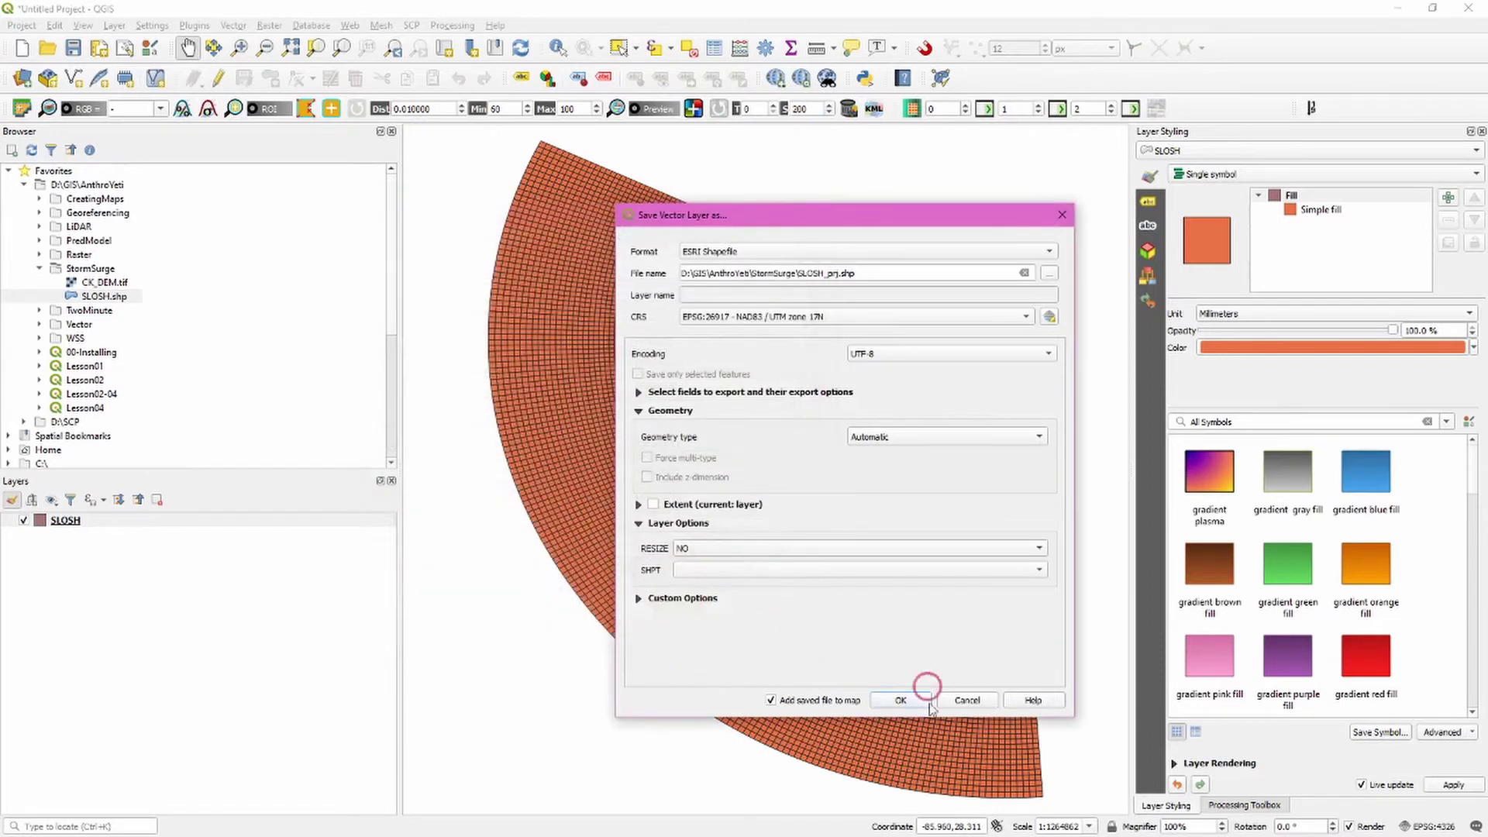
click(901, 699)
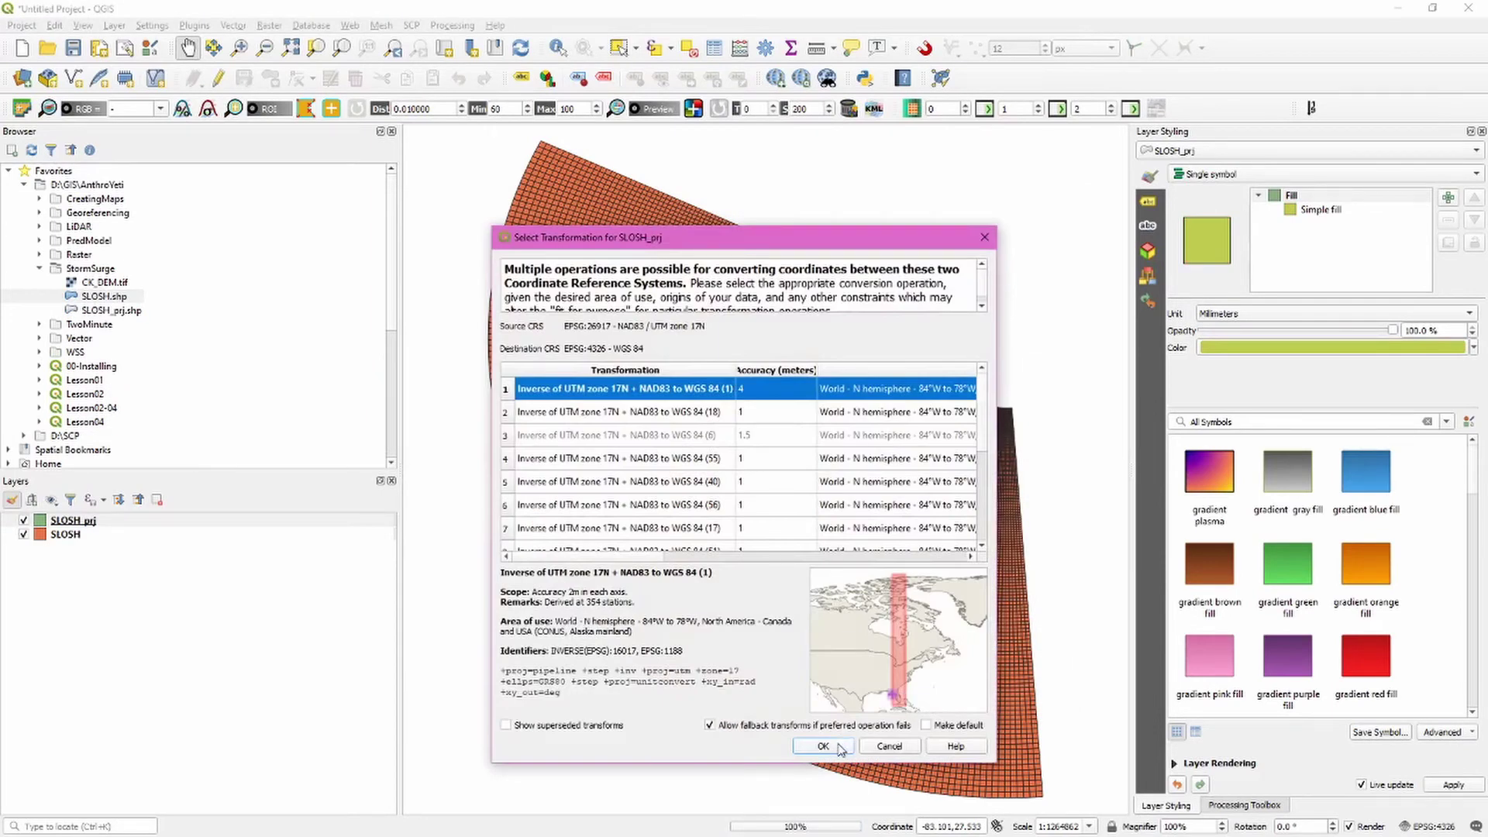
click(839, 748)
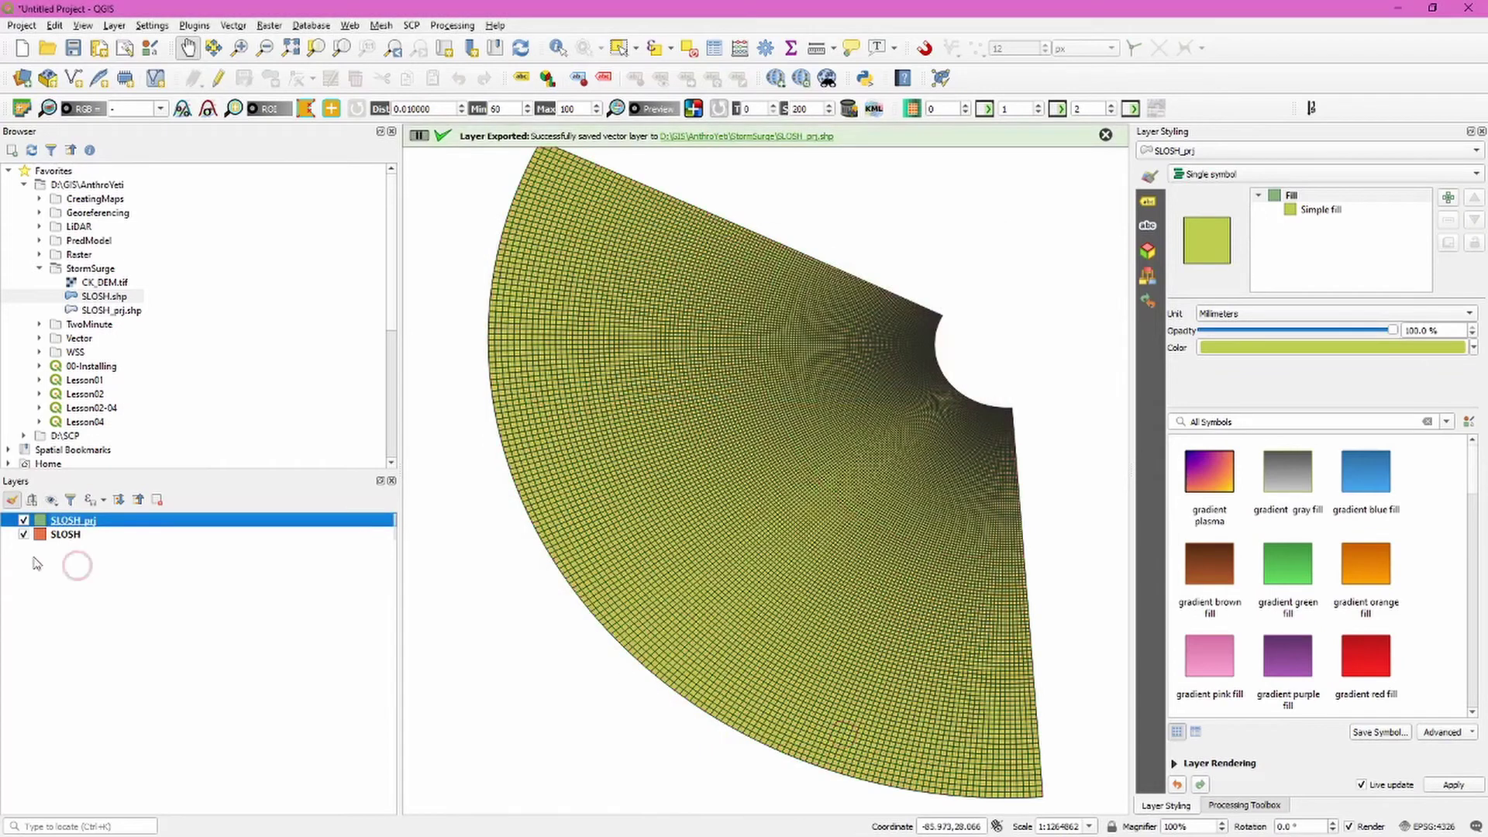
- Remove the original SLOSH layer from the project
right_click(68, 535)
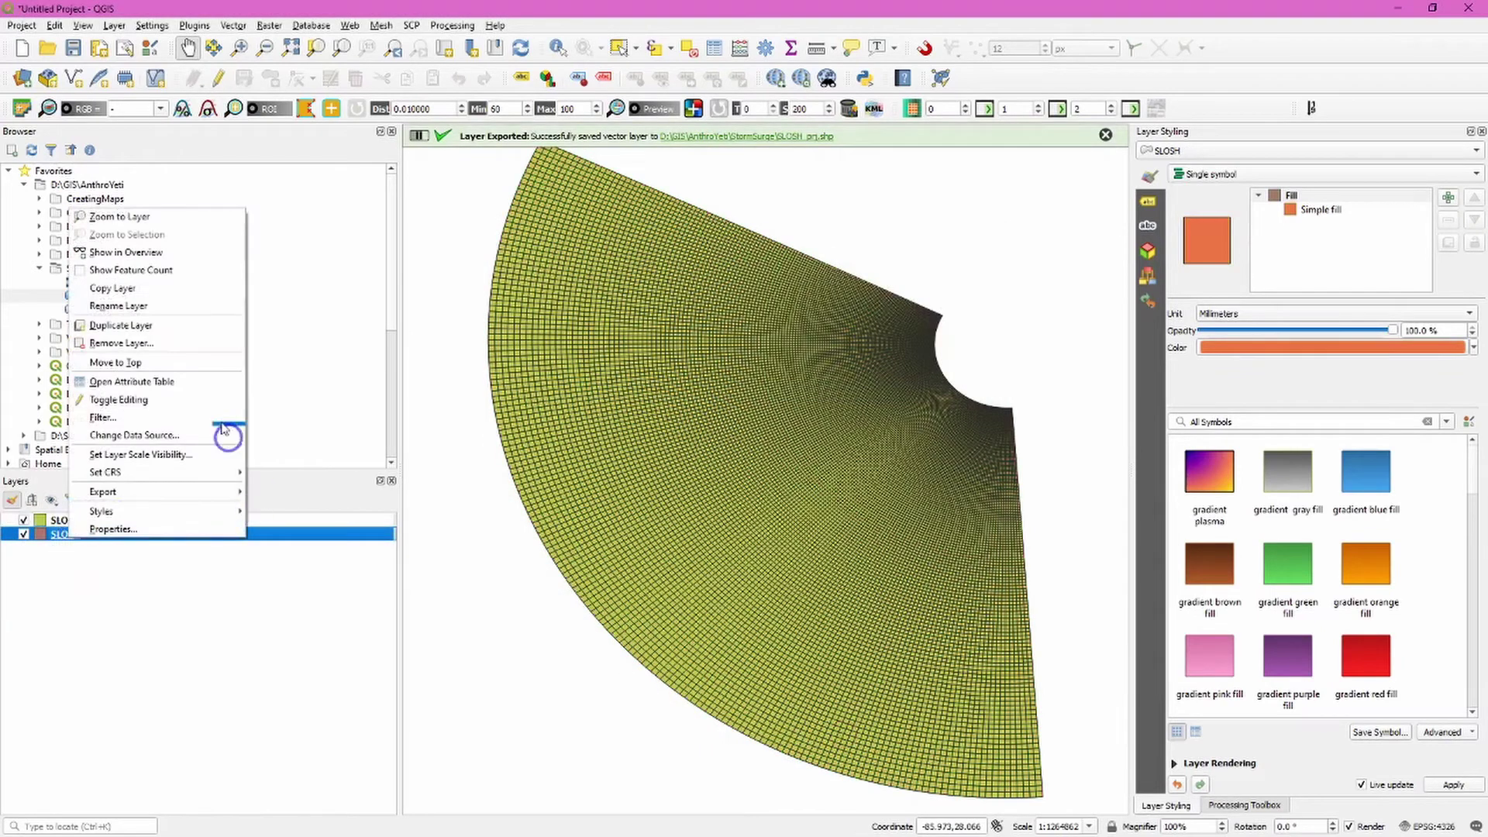
click(194, 342)
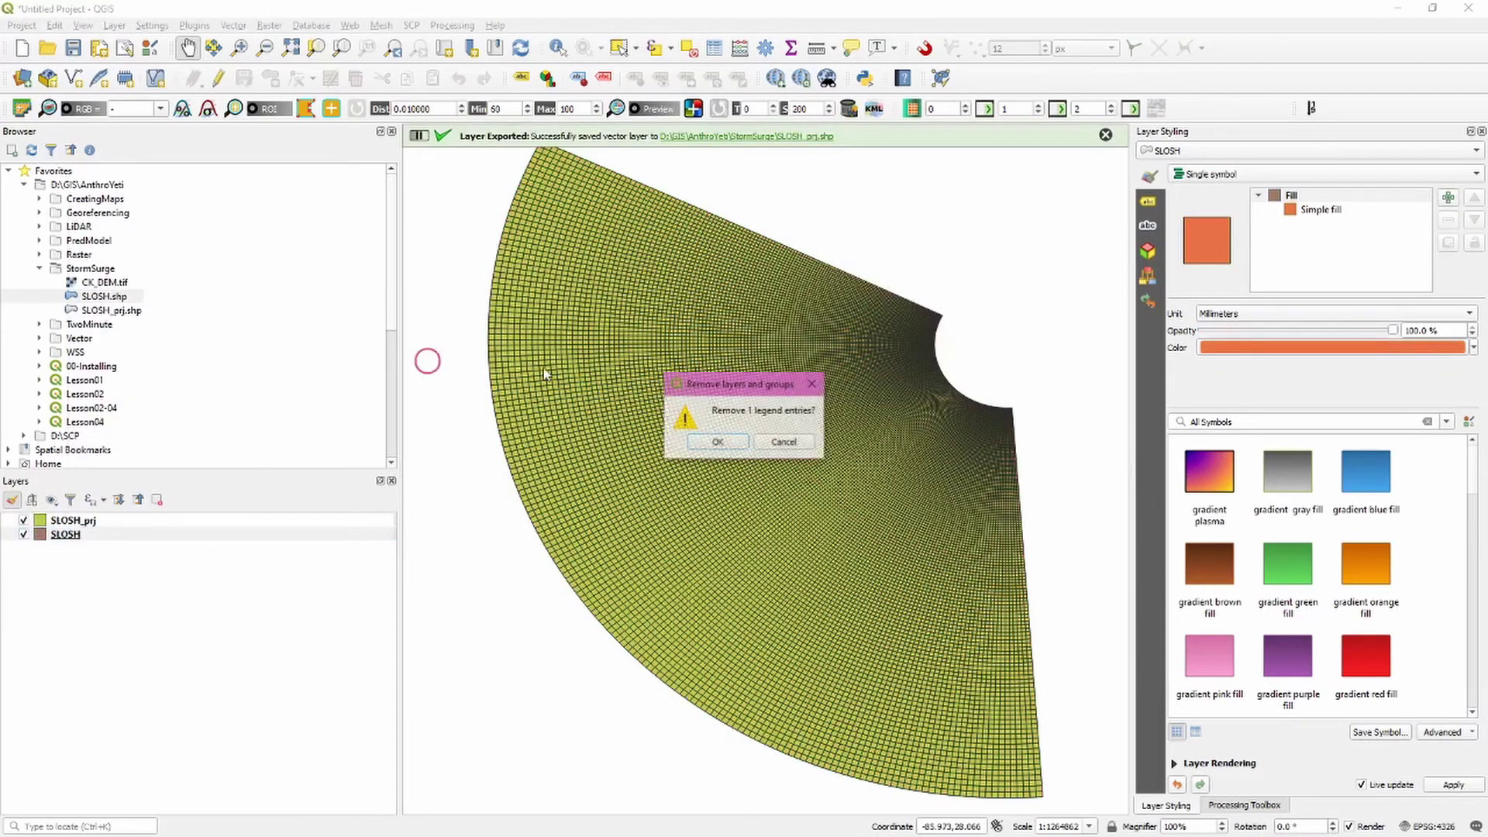
click(718, 441)
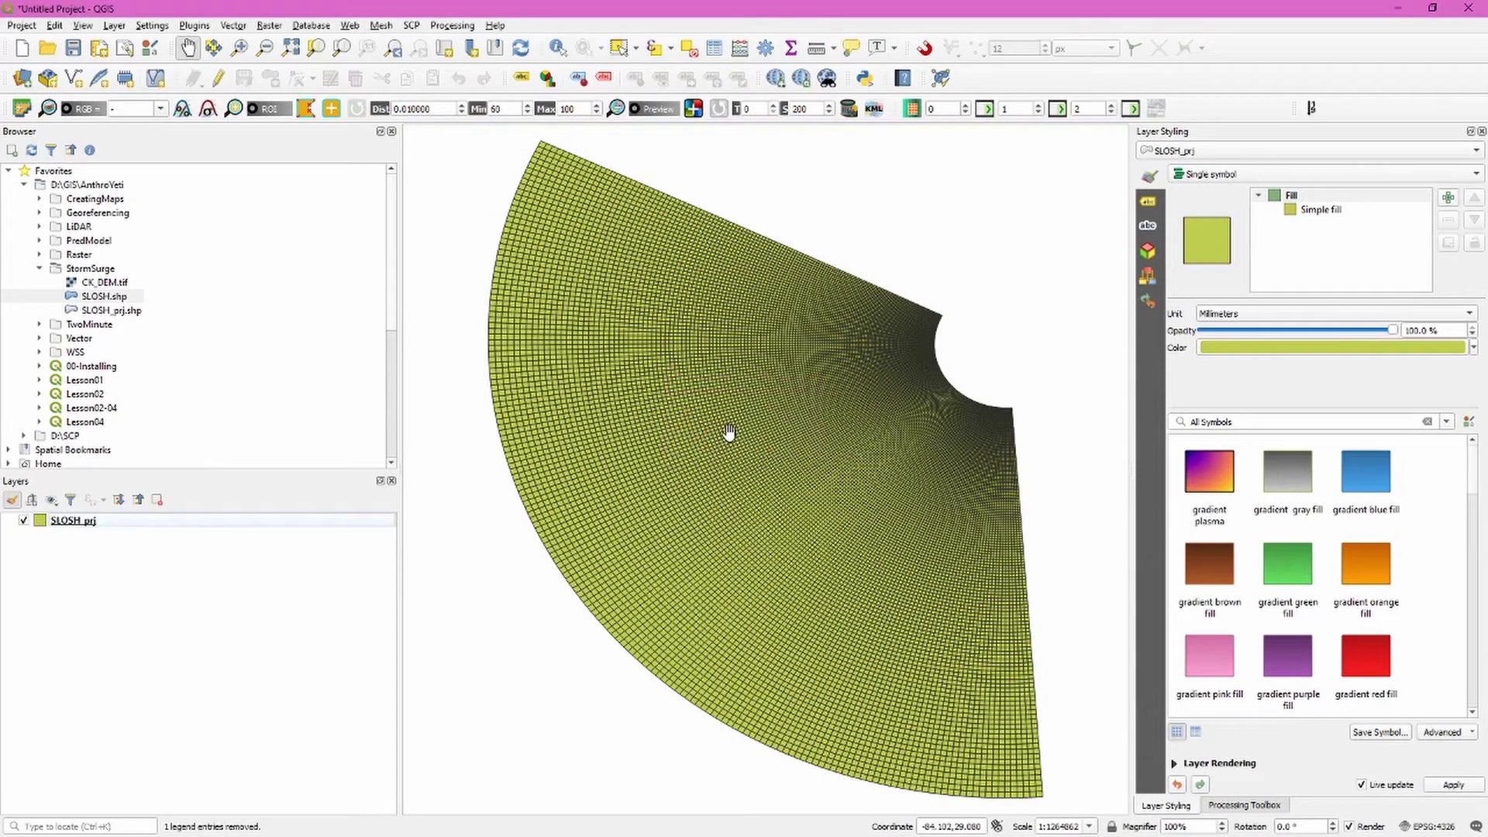
- Style the SLOSH_prj layer with Graduated symbology based on the ne215i2 field
click(1166, 806)
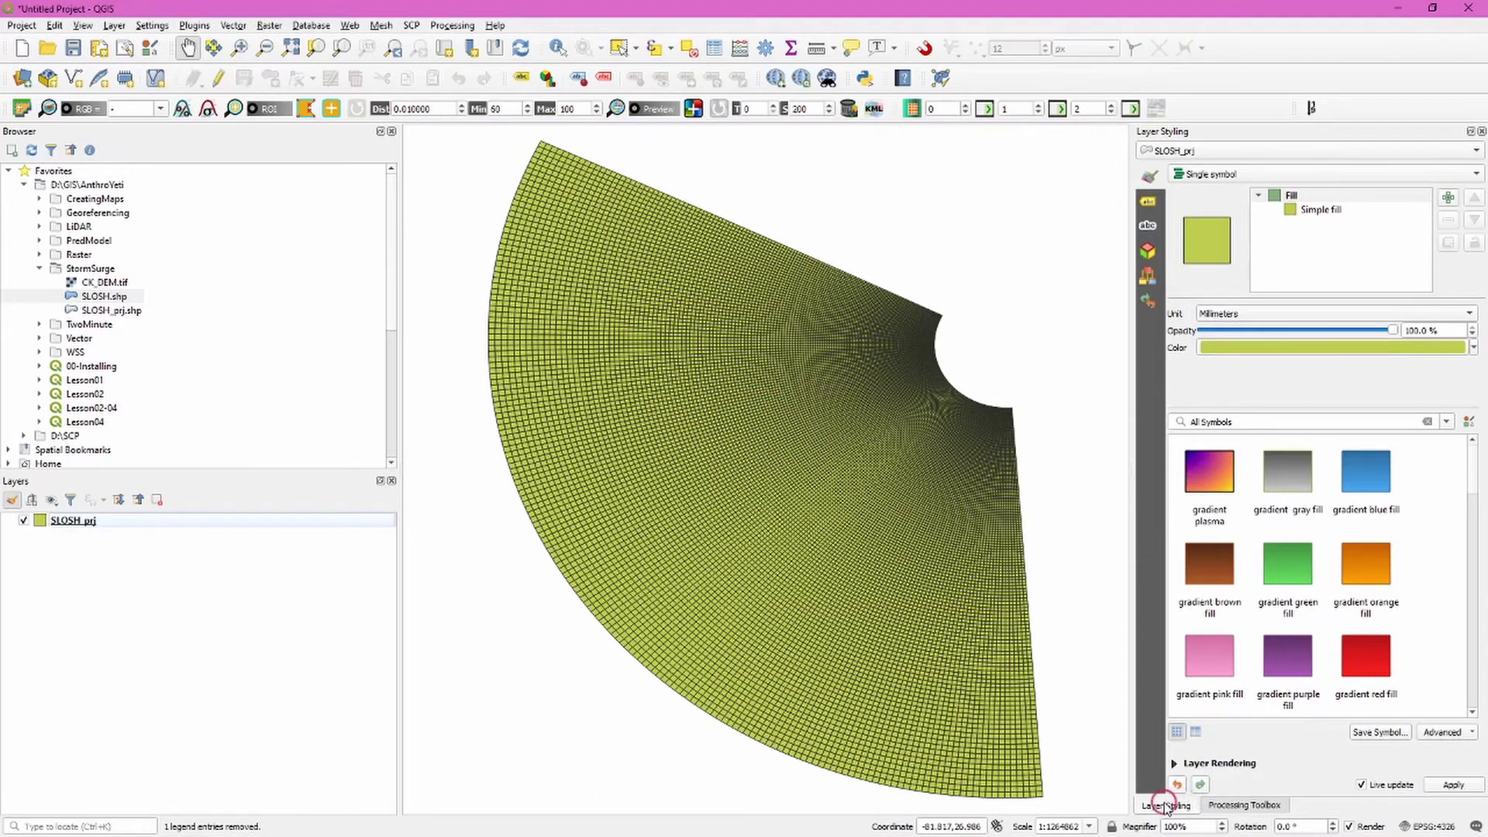
click(1228, 175)
click(1272, 204)
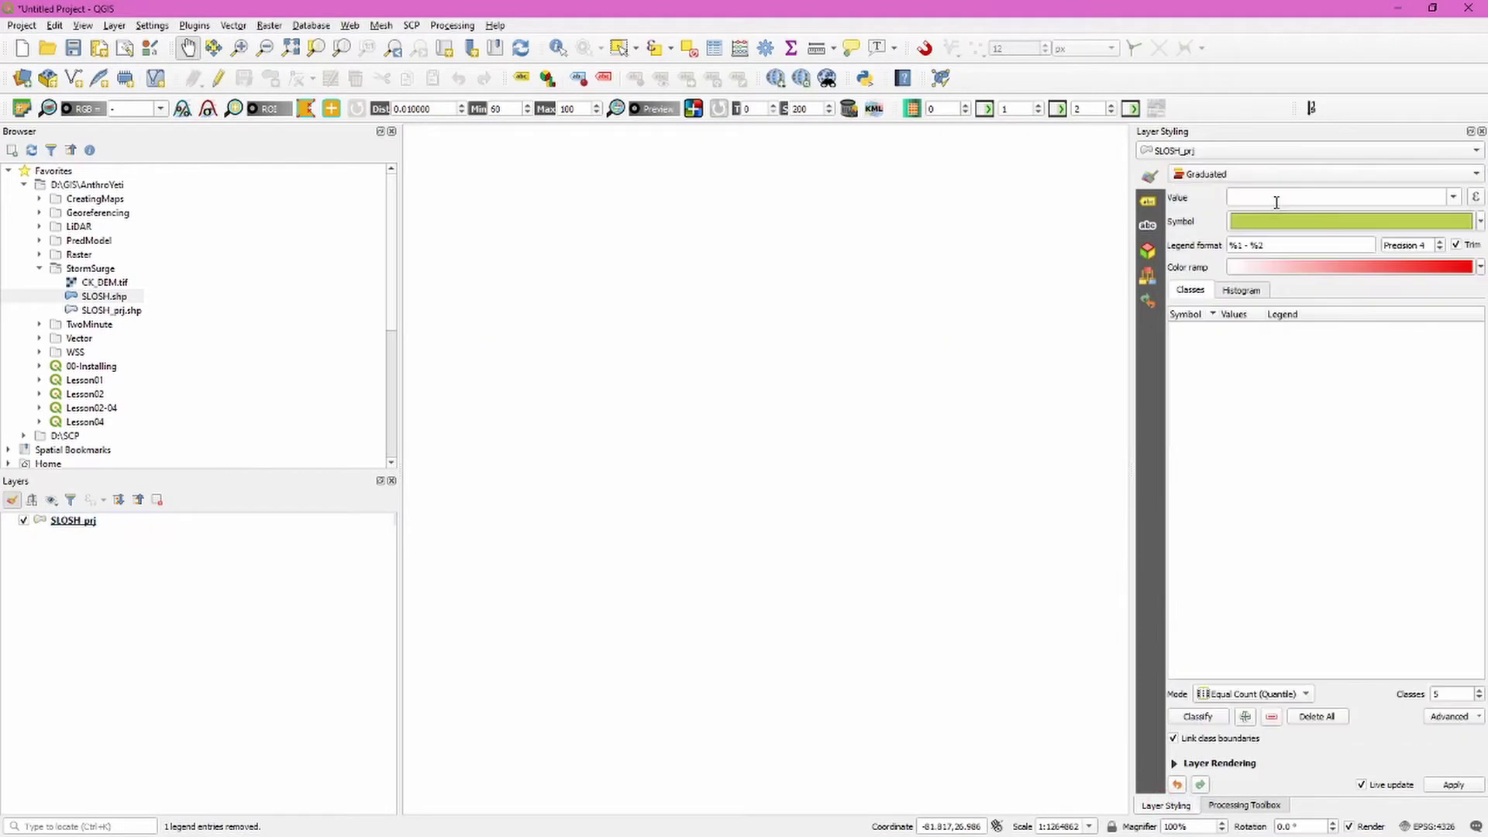
click(1453, 197)
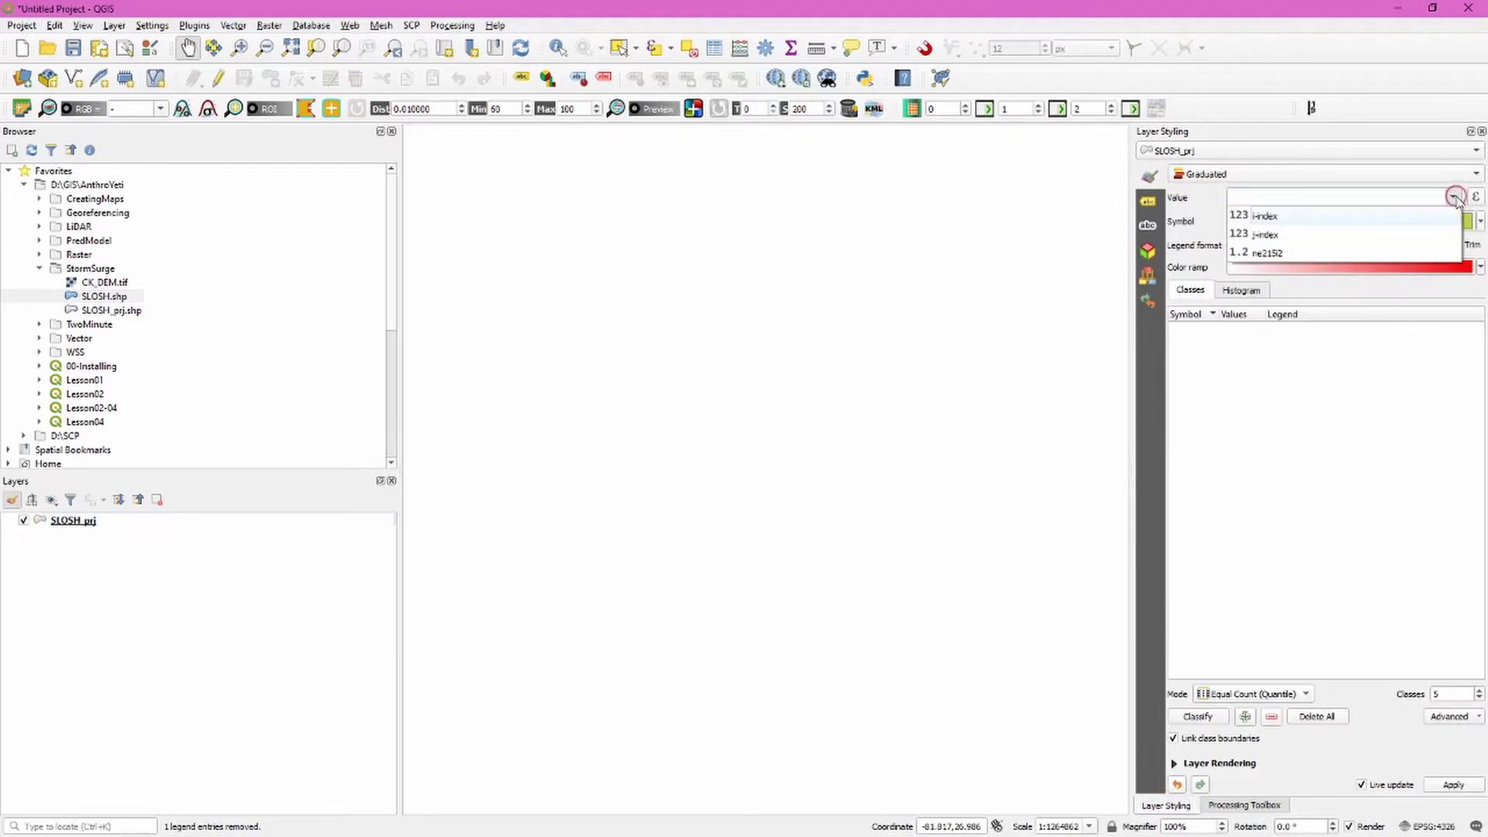
click(1323, 256)
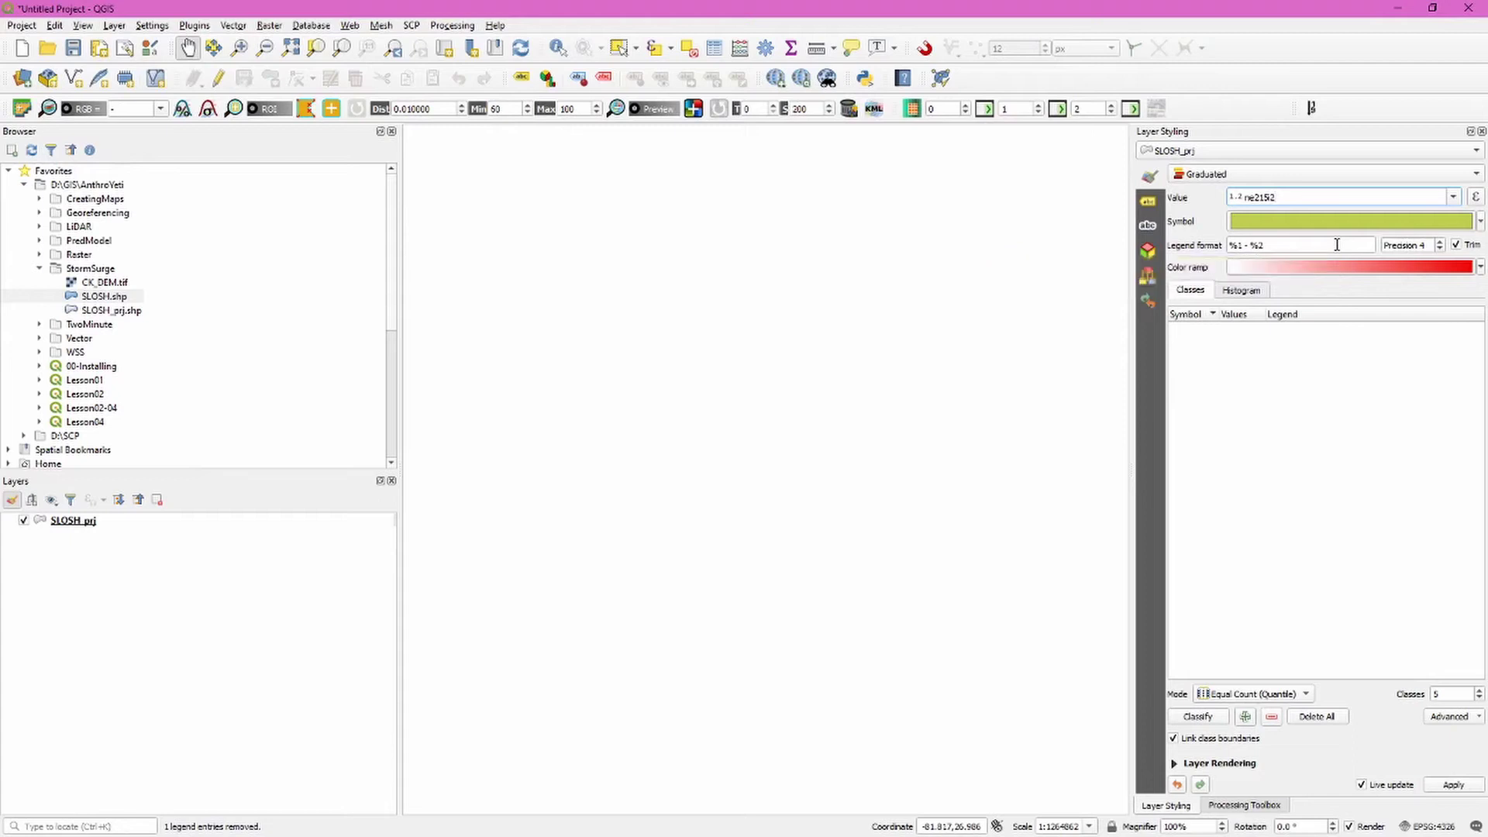
- Classify the SLOSH_prj surge values using Natural Breaks (Jenks) mode with 10 classes
click(1305, 695)
click(1285, 744)
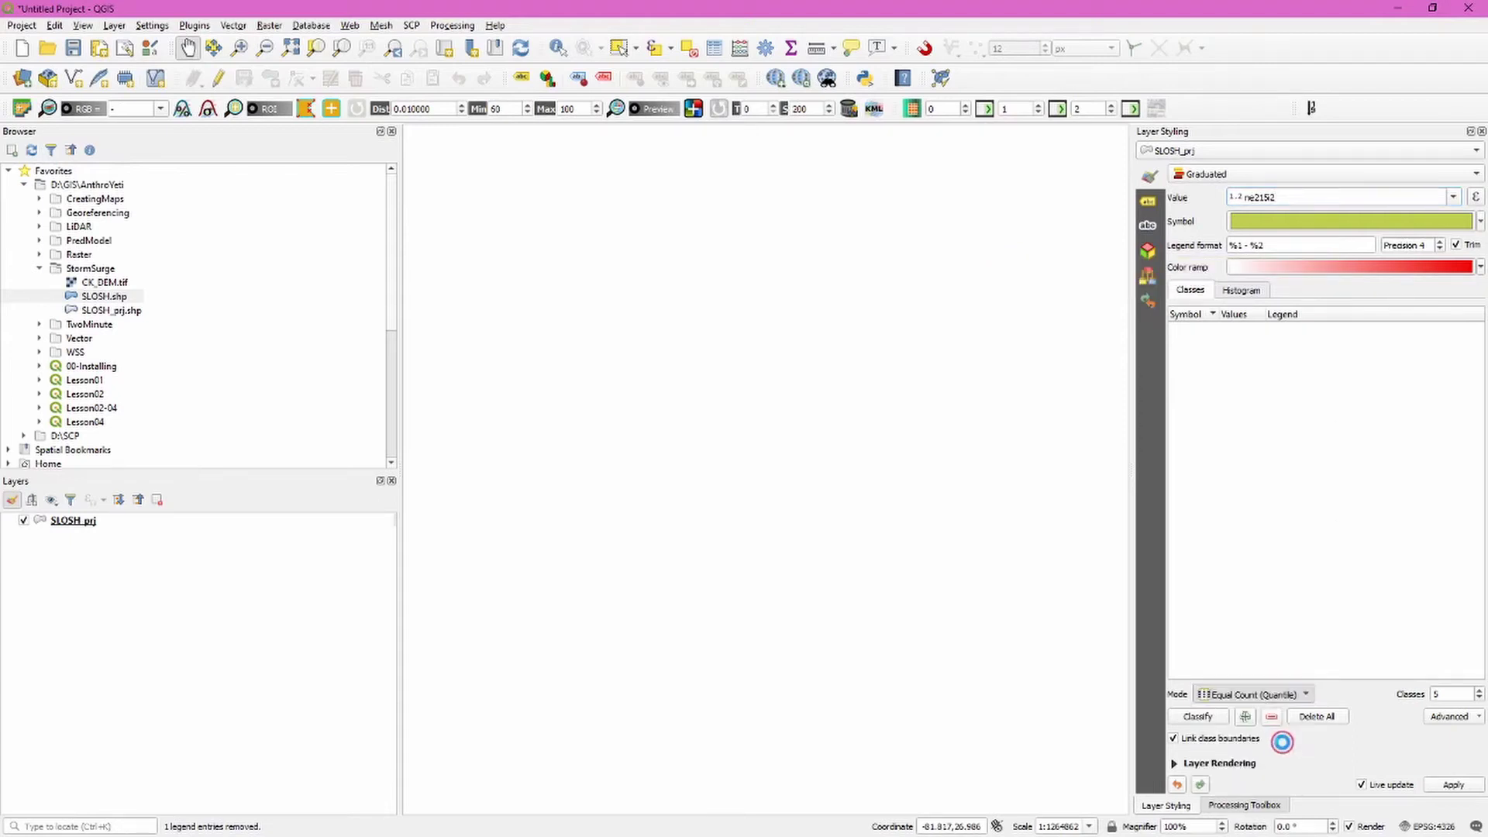
click(1479, 689)
click(1479, 690)
click(1479, 690)
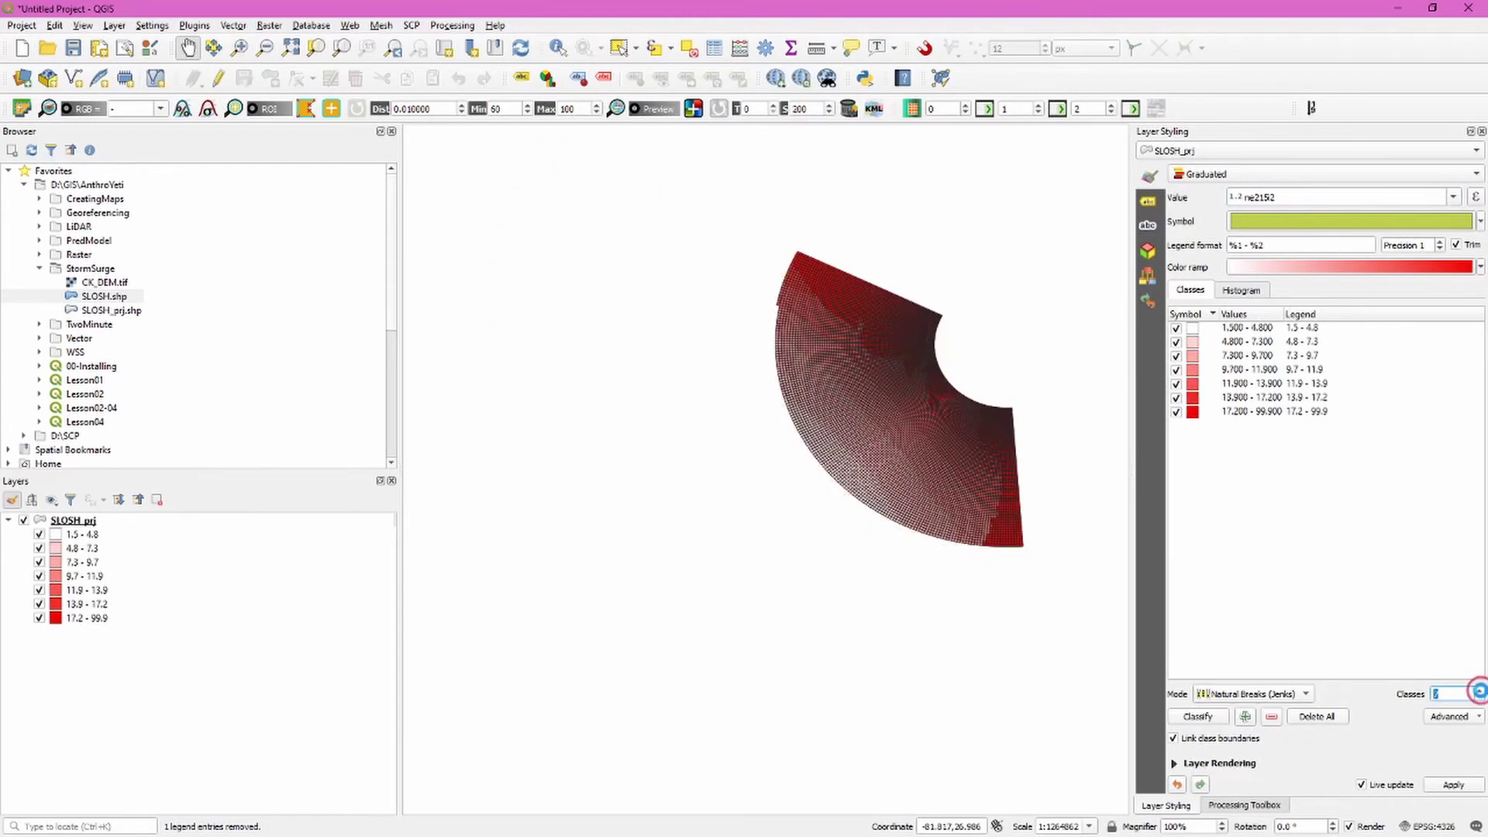
click(1480, 690)
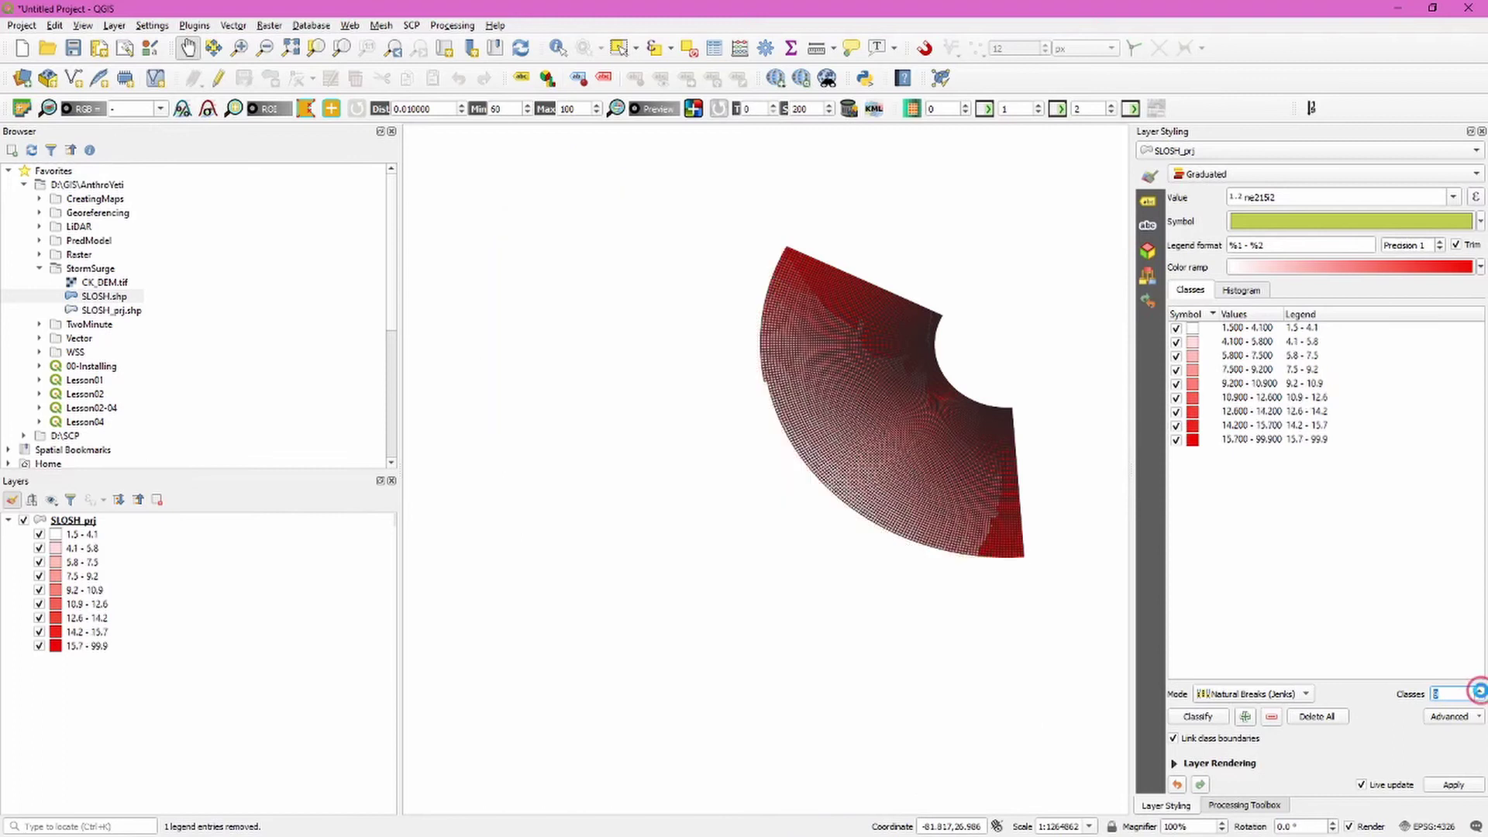
click(1479, 689)
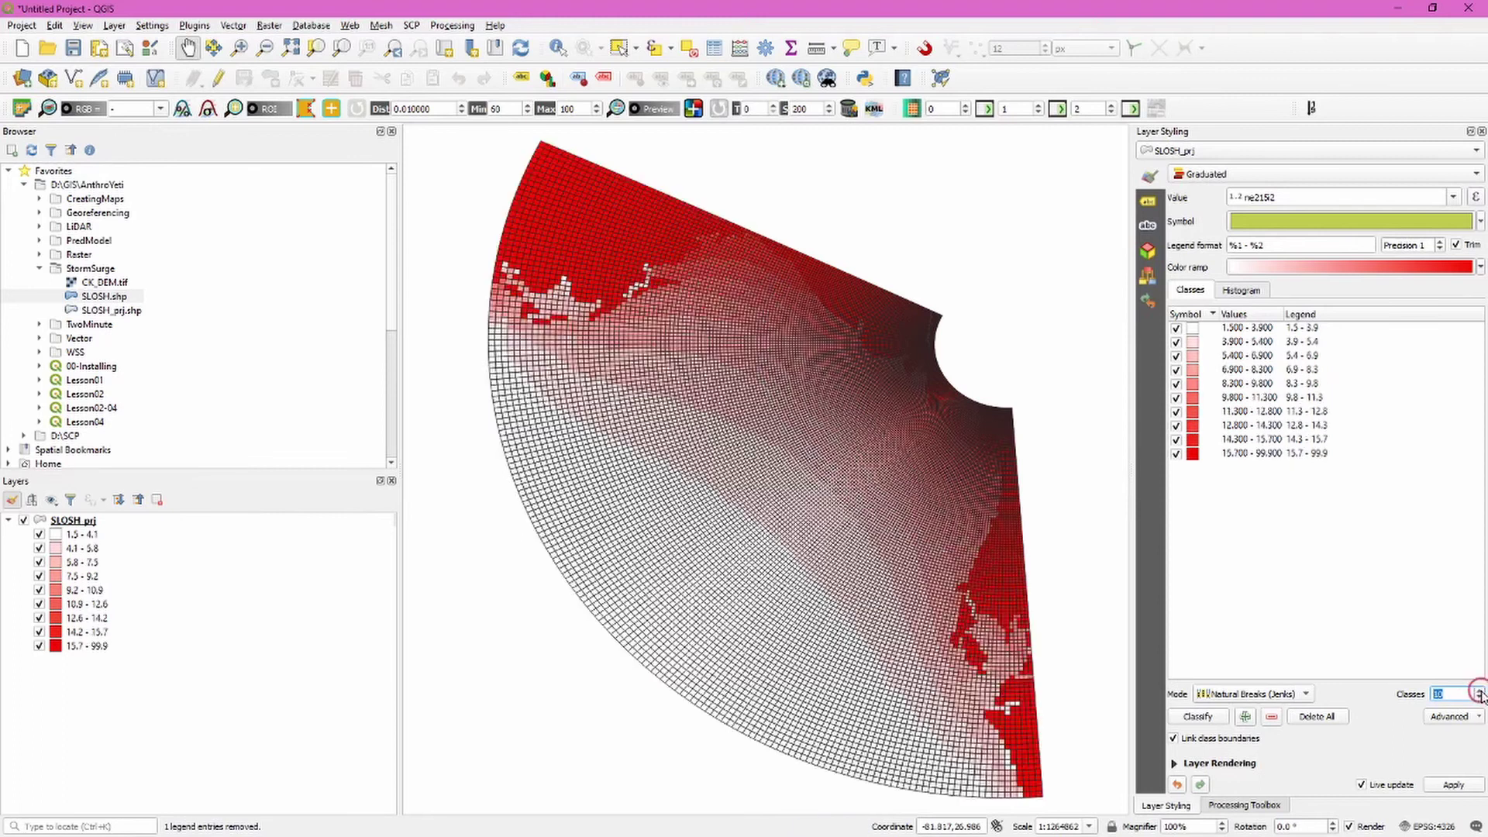
- Delete the 15.7 - 99.9 class and apply an inverted Spectral color ramp to the remaining surge classes
click(1260, 463)
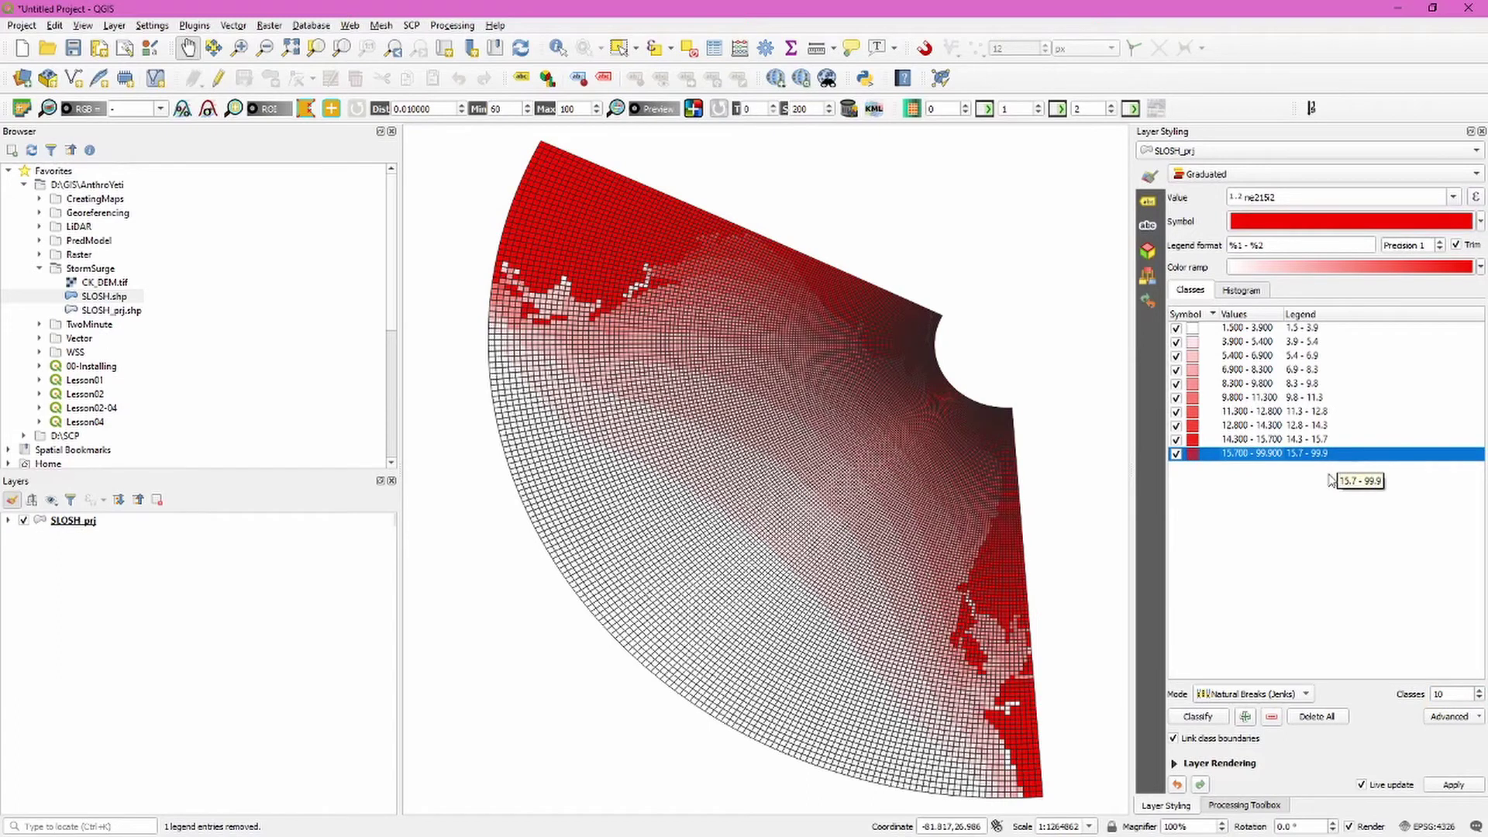
click(1271, 716)
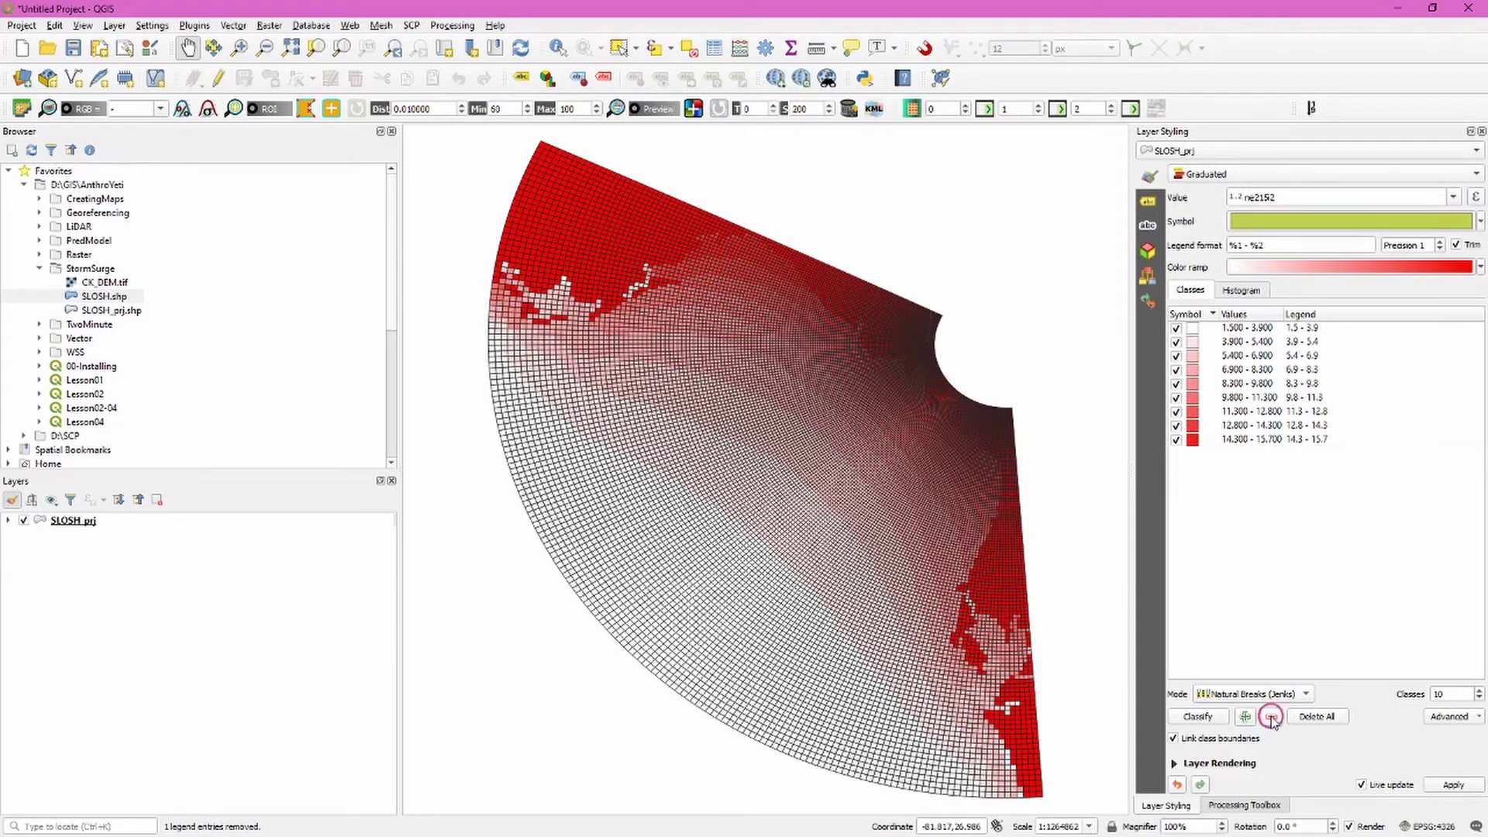
click(1480, 267)
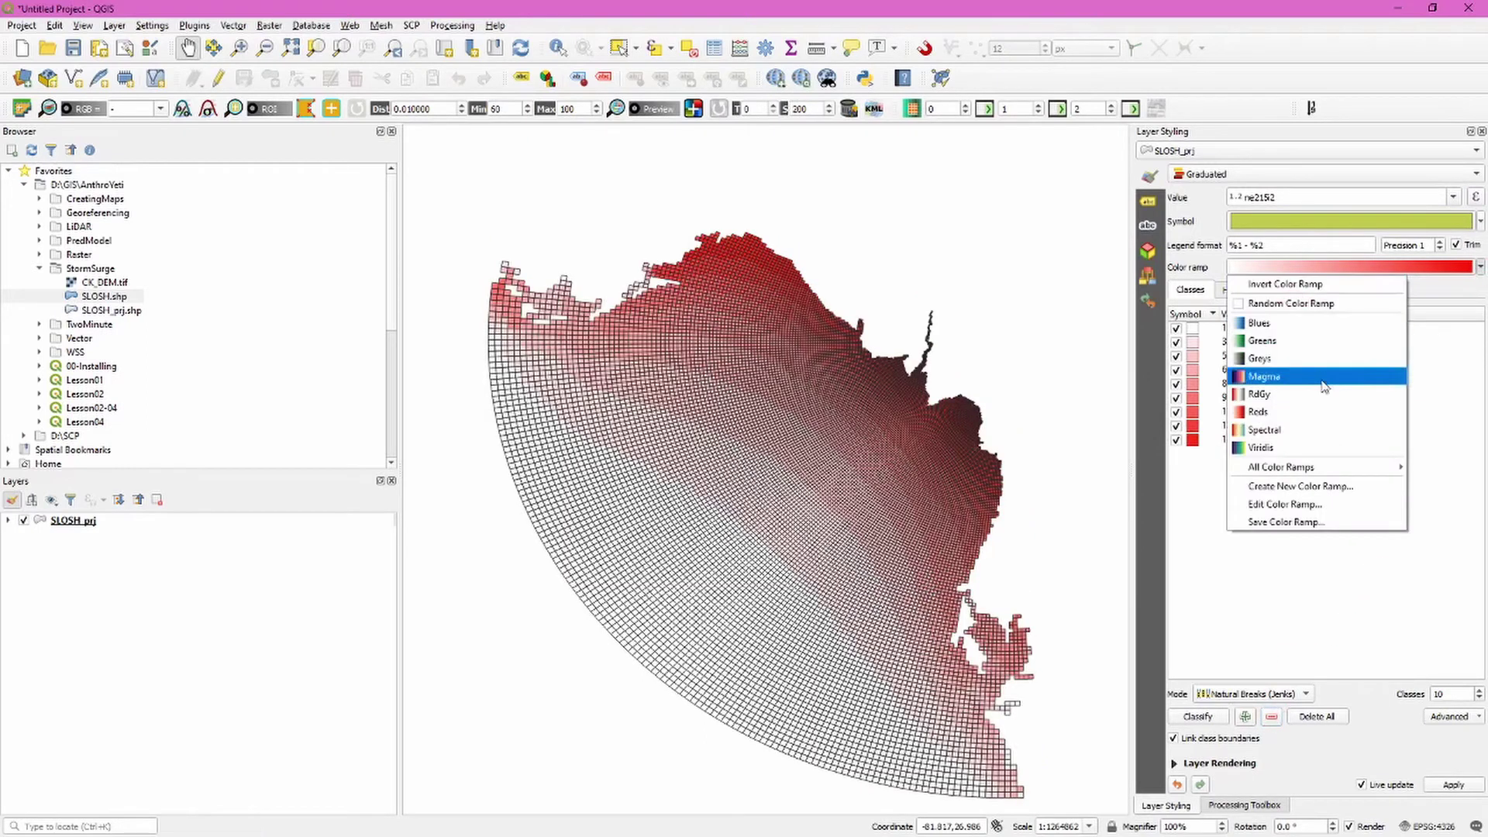
click(1327, 431)
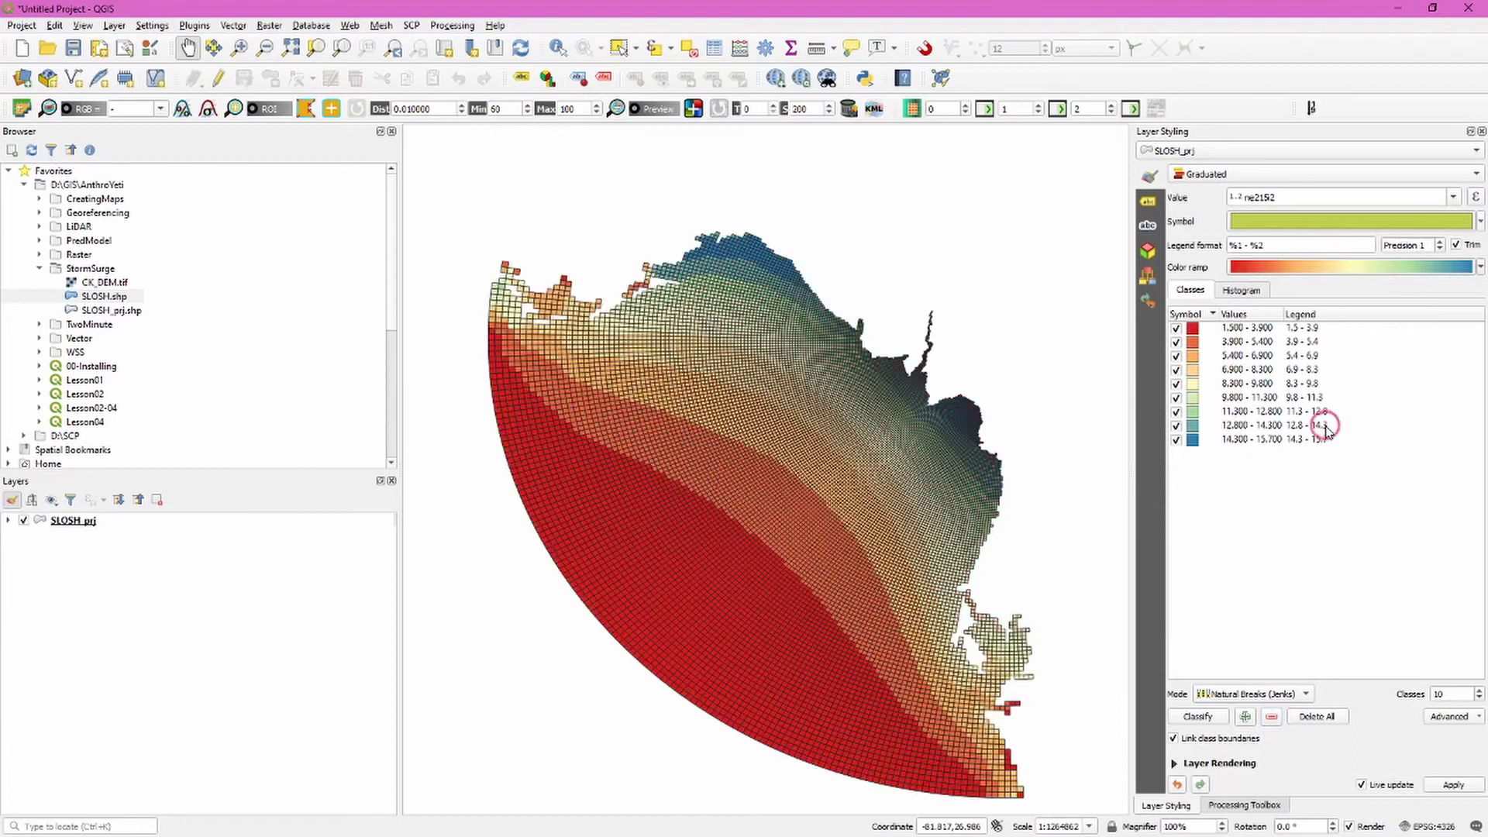
click(1480, 267)
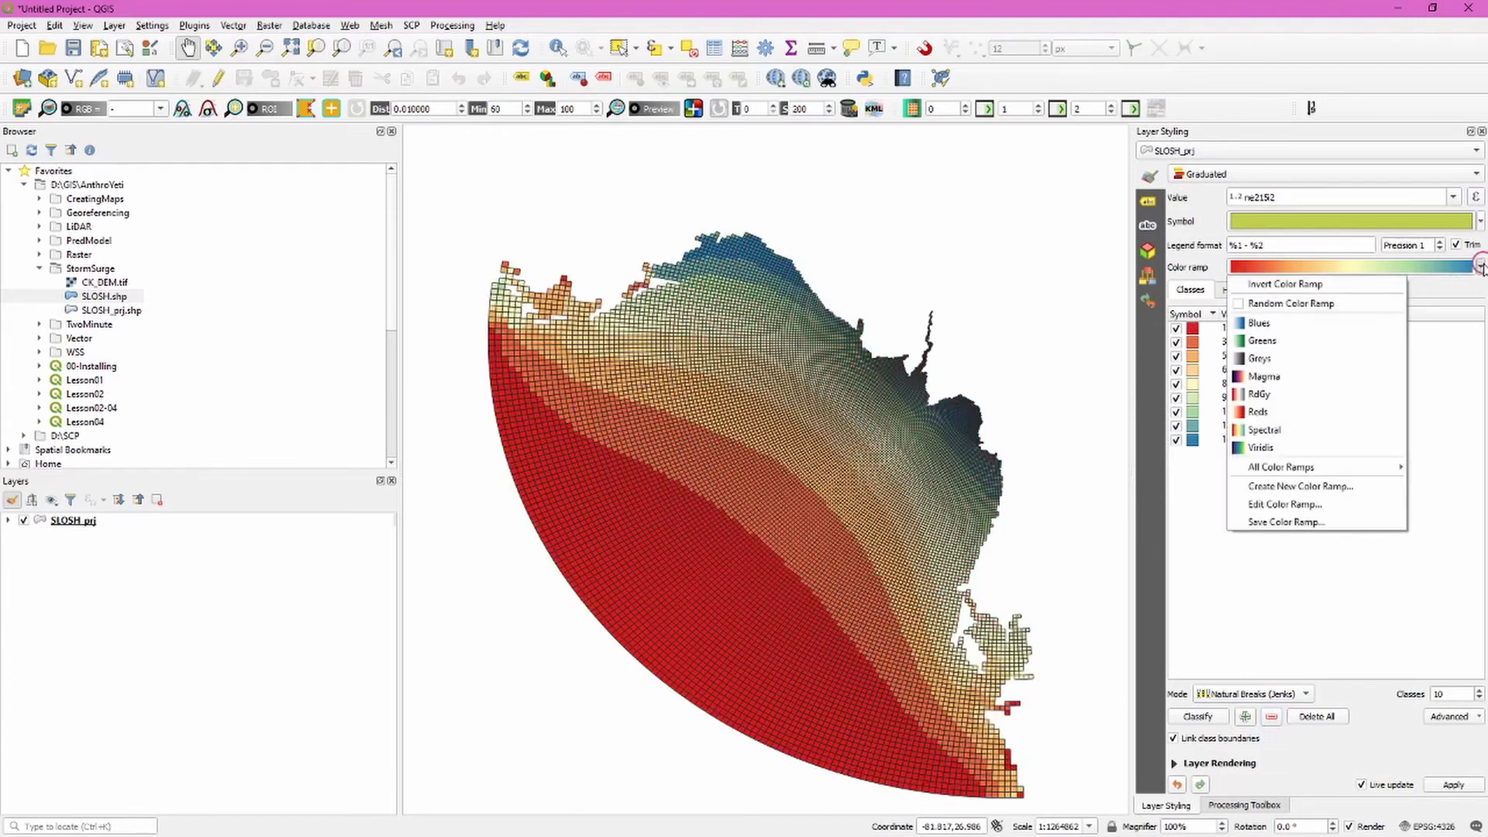
click(1329, 288)
- Set the symbol opacity of all the surge classes to 60%
drag(1368, 457, 1264, 338)
right_click(1264, 335)
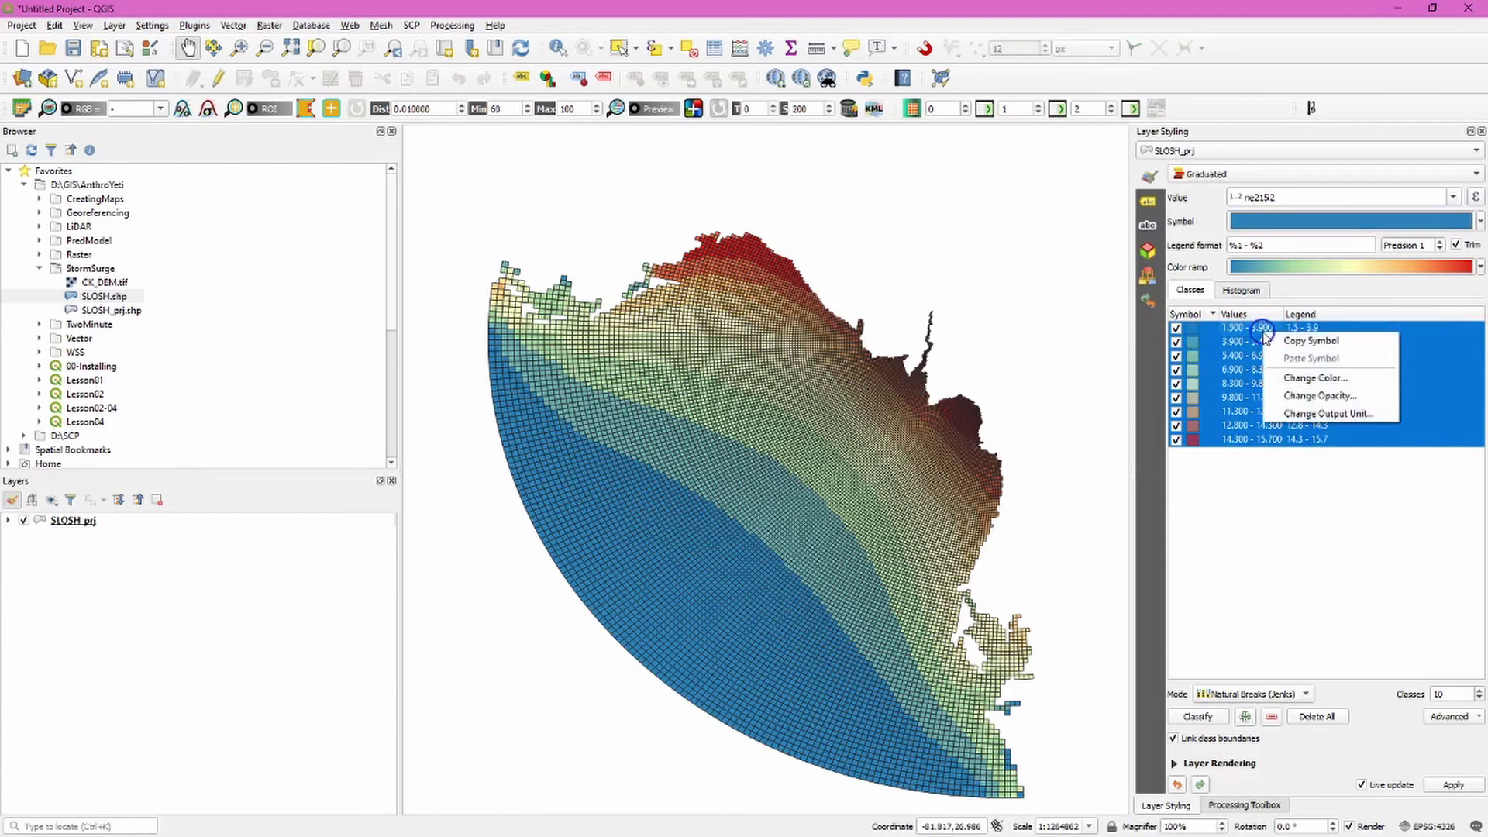
click(1361, 402)
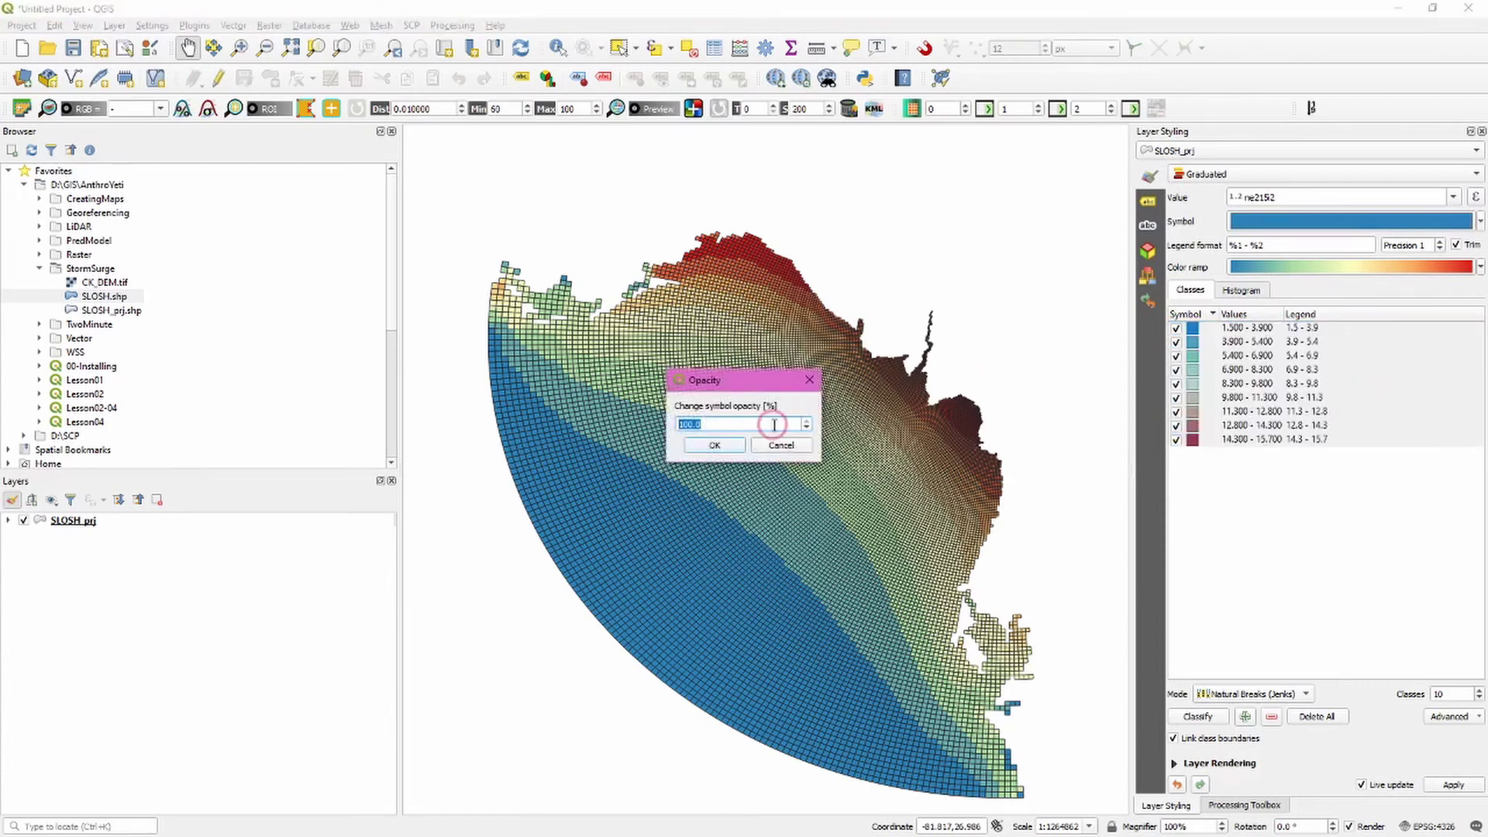
text(60)
click(714, 445)
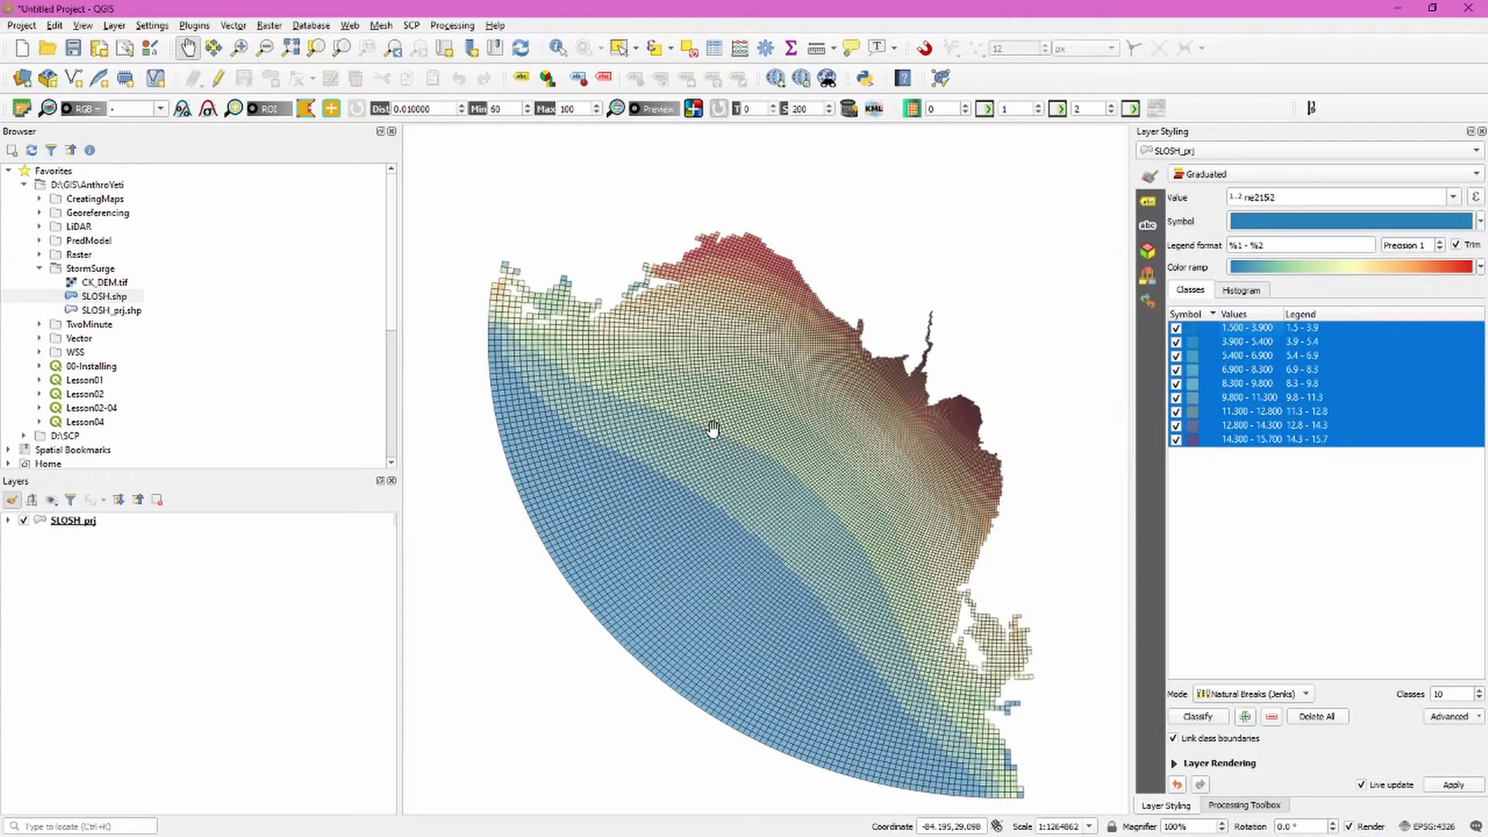
- Add the Google Road web basemap beneath the SLOSH_prj surge grid
click(776, 78)
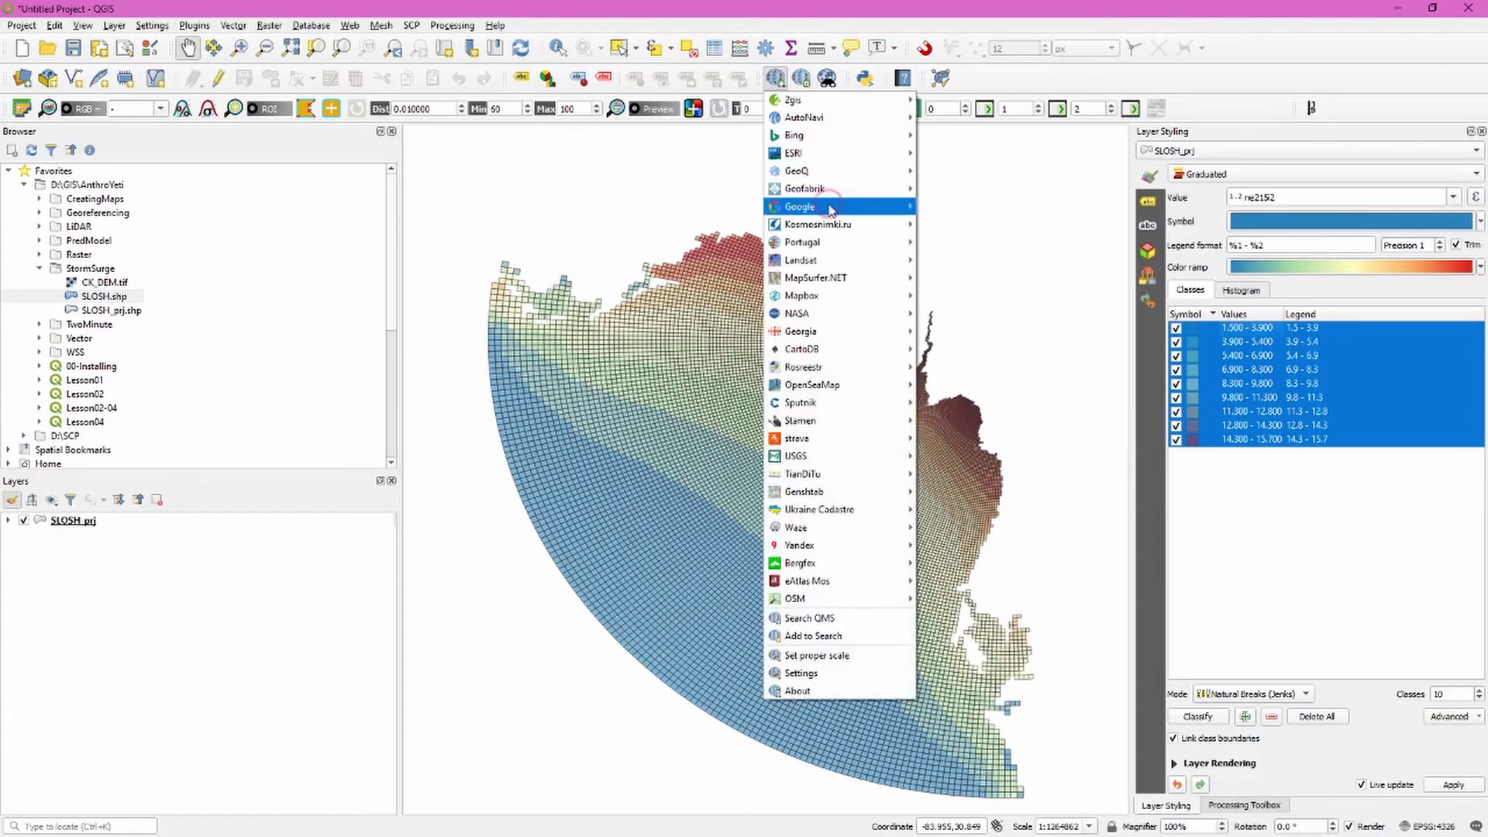
mouse_move(829, 209)
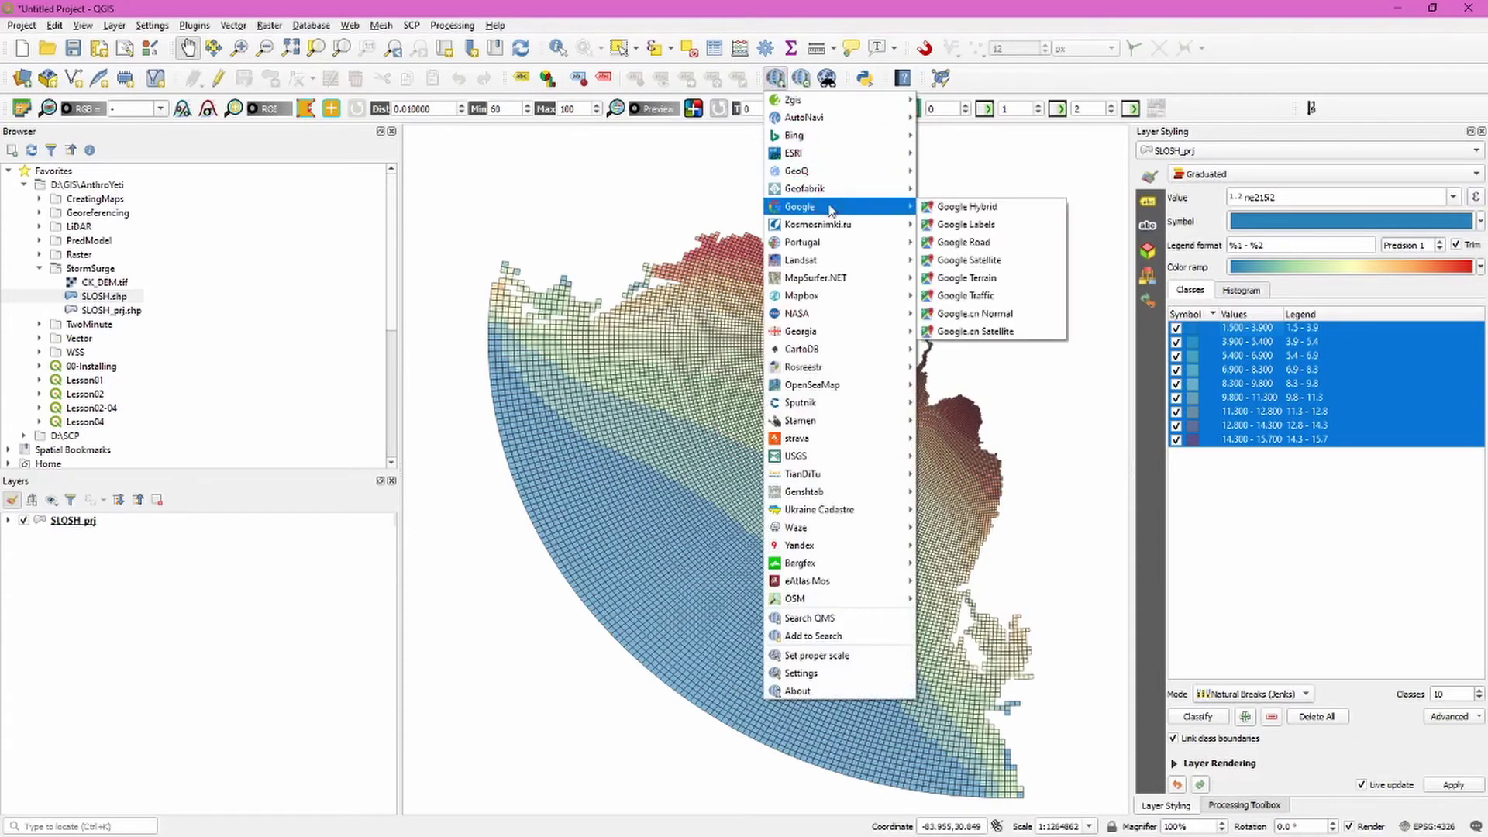
click(1008, 242)
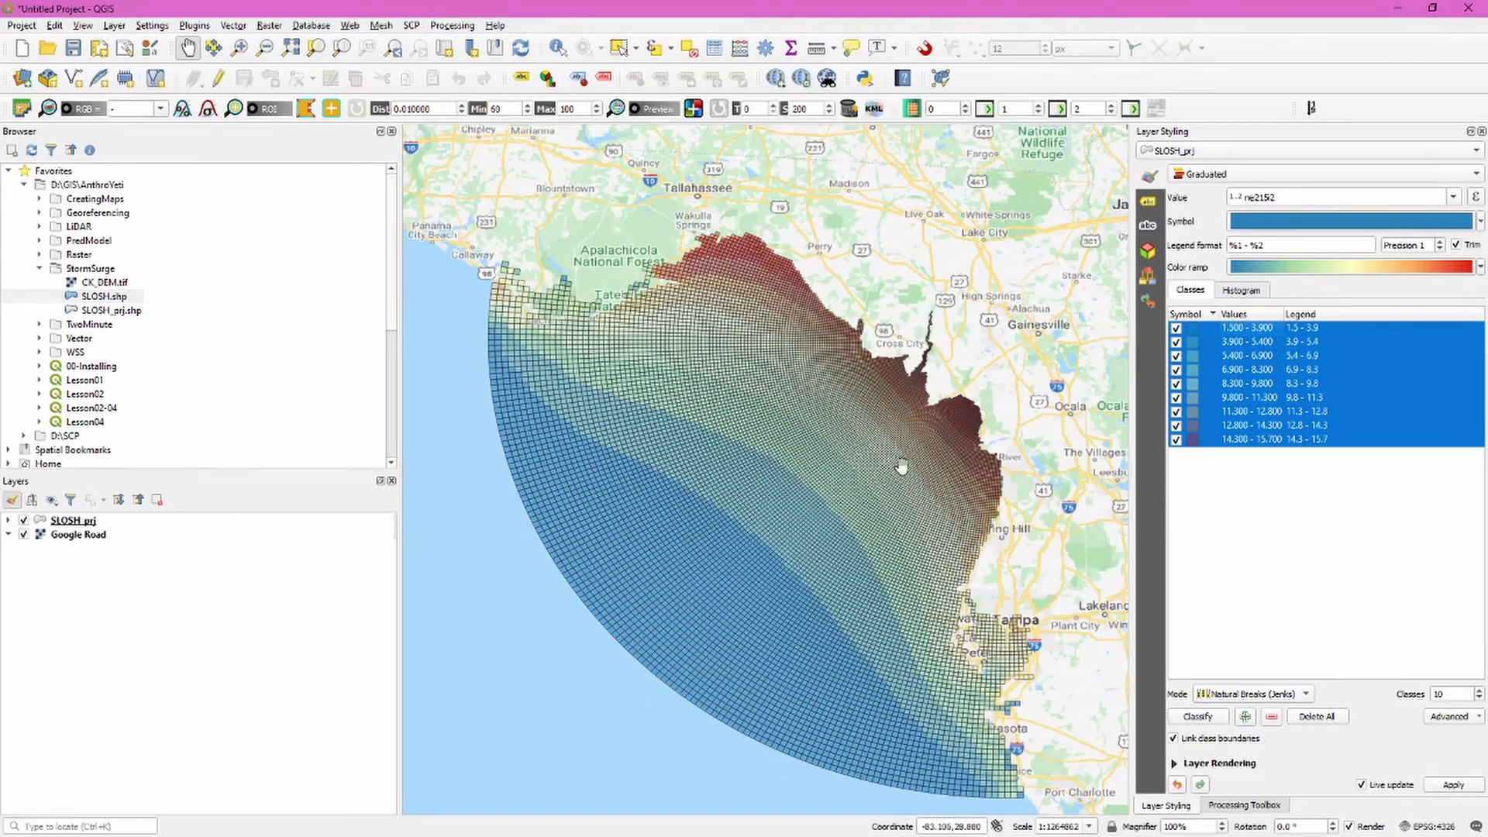
scroll(912, 428, up, 2)
drag(980, 335, 687, 529)
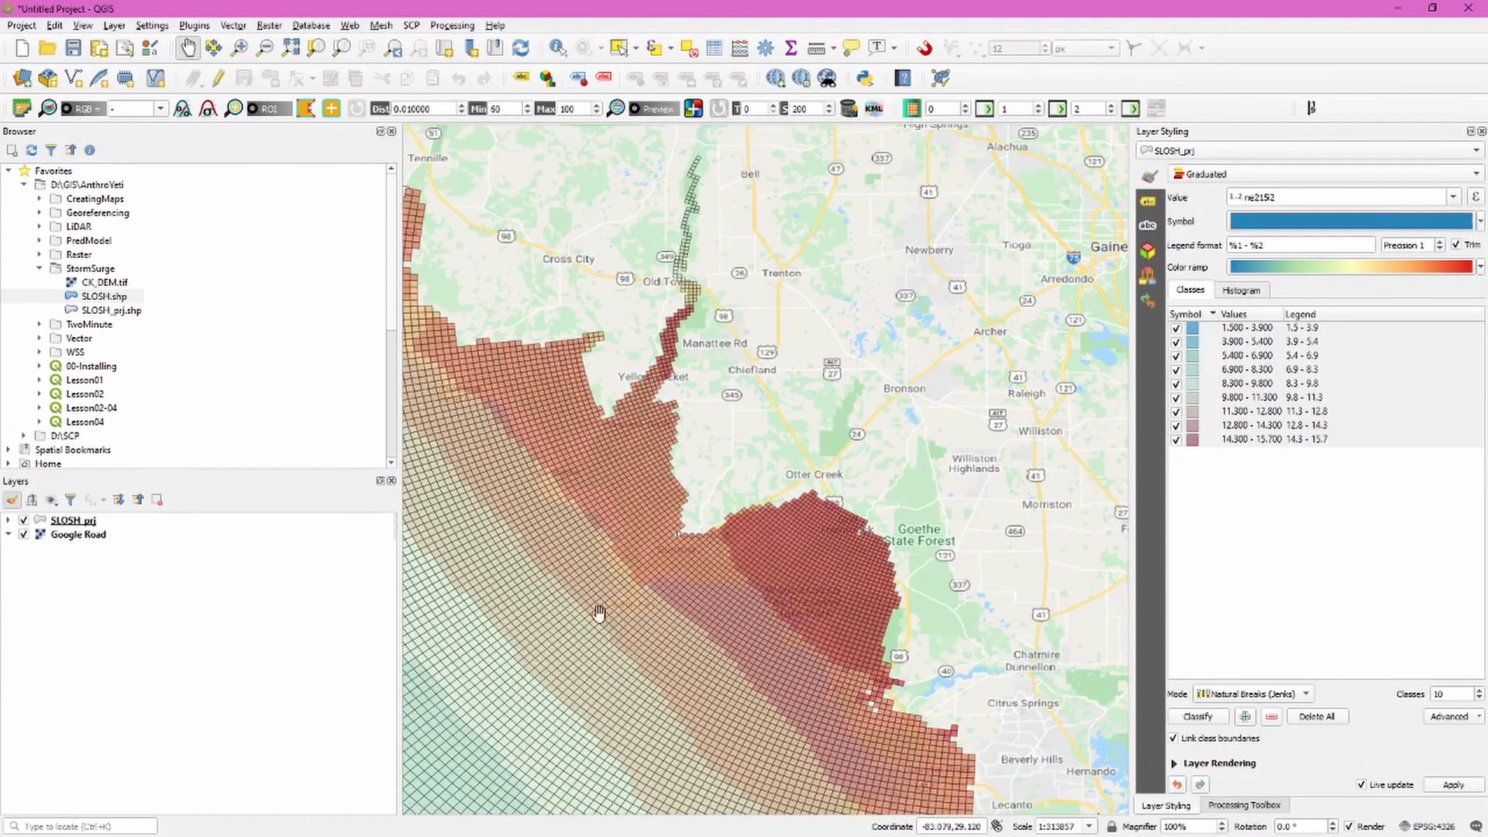
scroll(603, 593, up, 1)
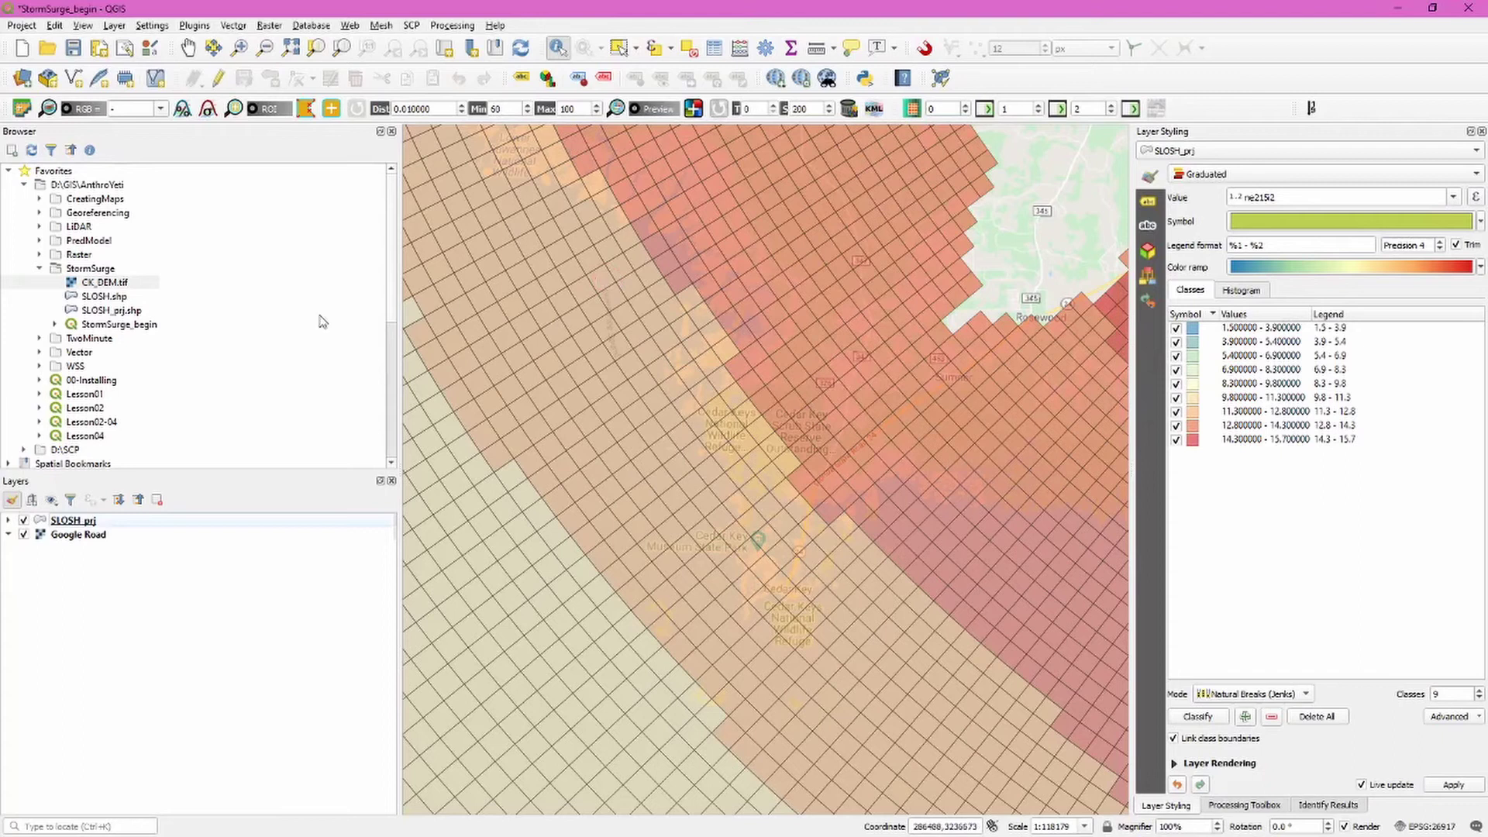
- Add CK_DEM.tif from the StormSurge folder to the project and fit the map to its extent
double_click(88, 285)
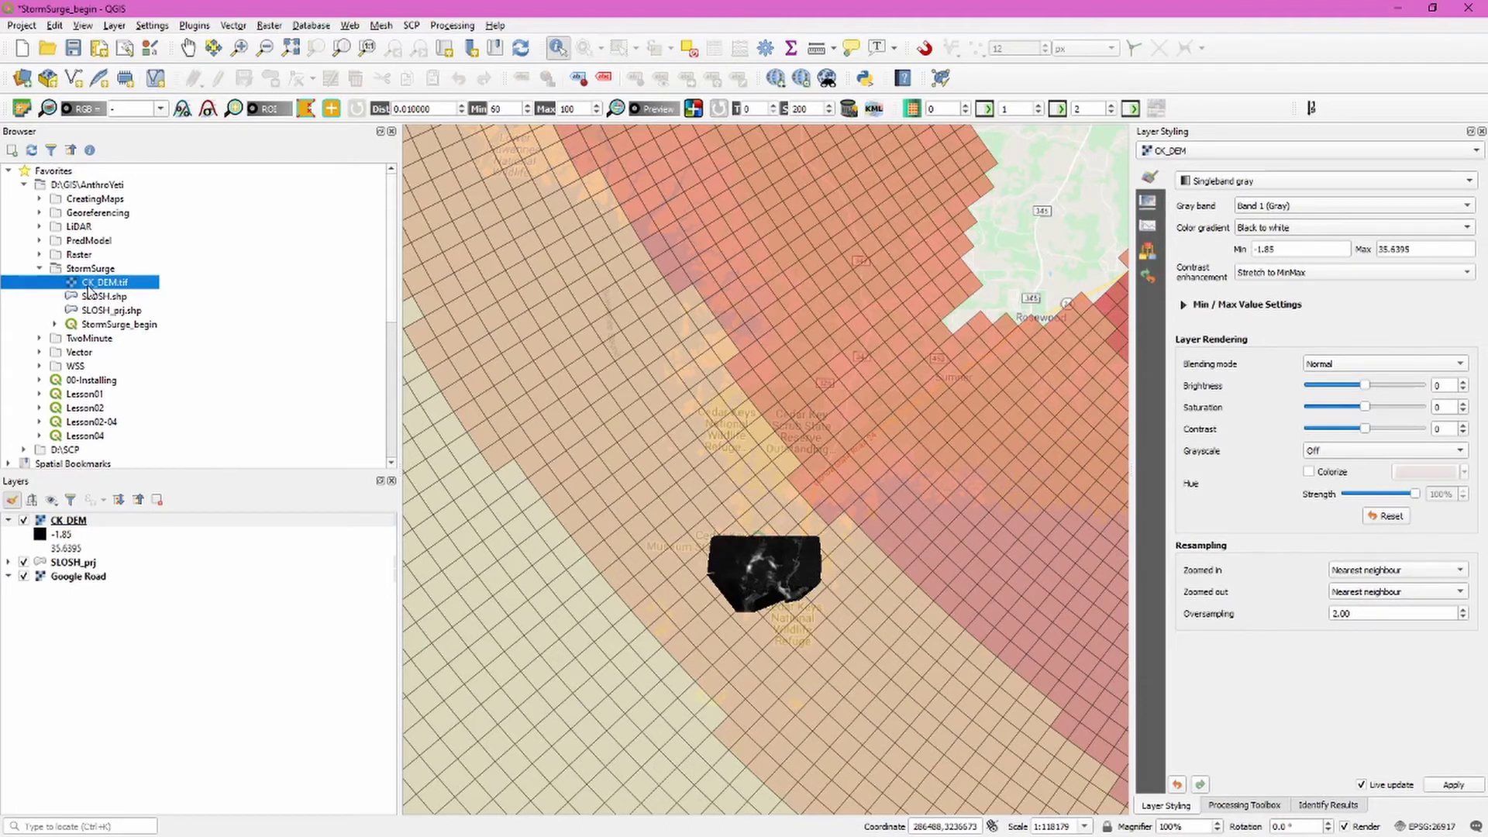
right_click(59, 520)
click(103, 532)
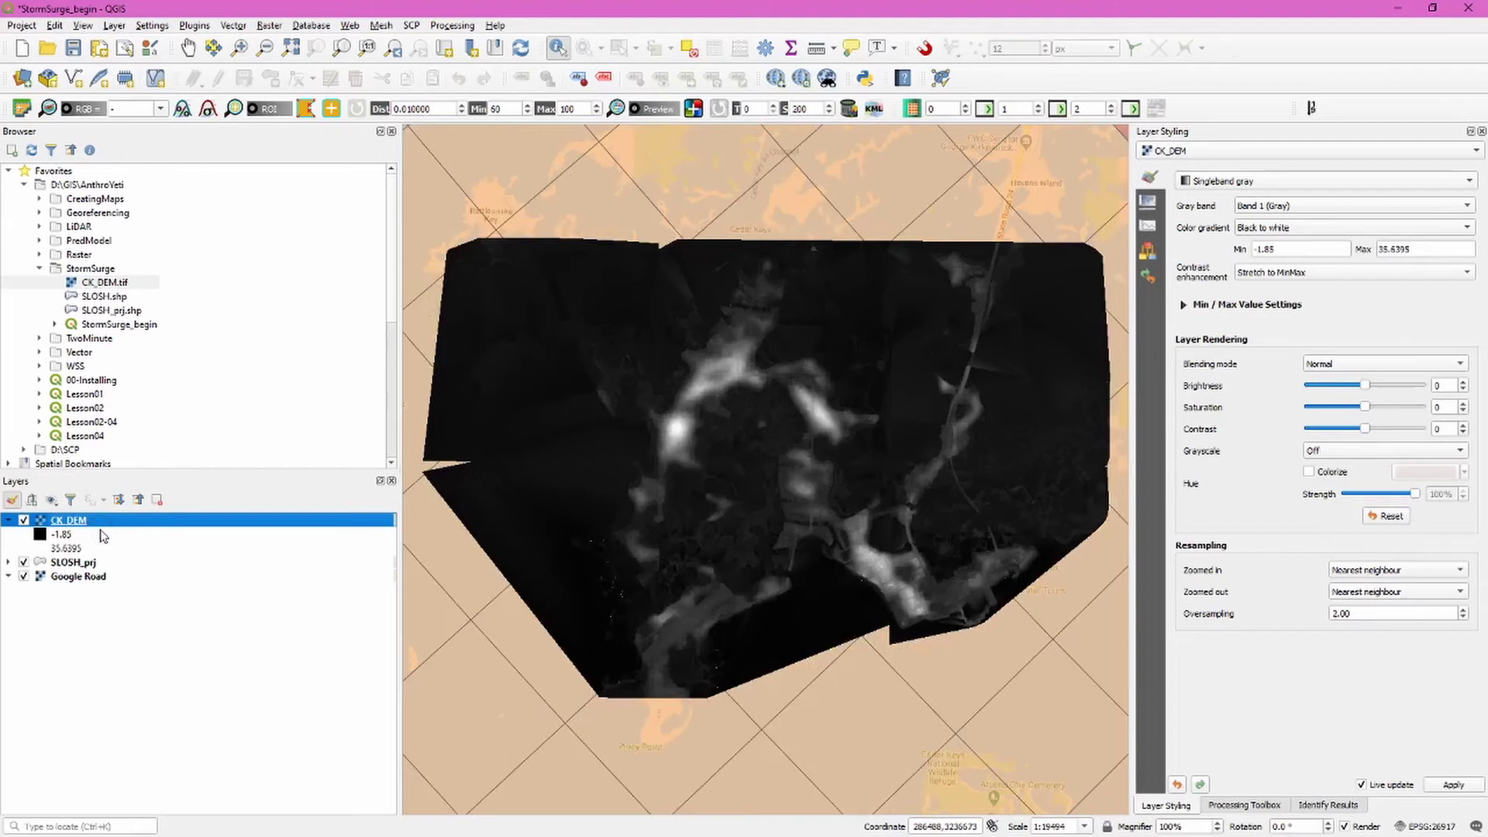
- Start a Rasterize (Vector to Raster) conversion of SLOSH_prj with ne215i2 as the burn-in field
click(269, 26)
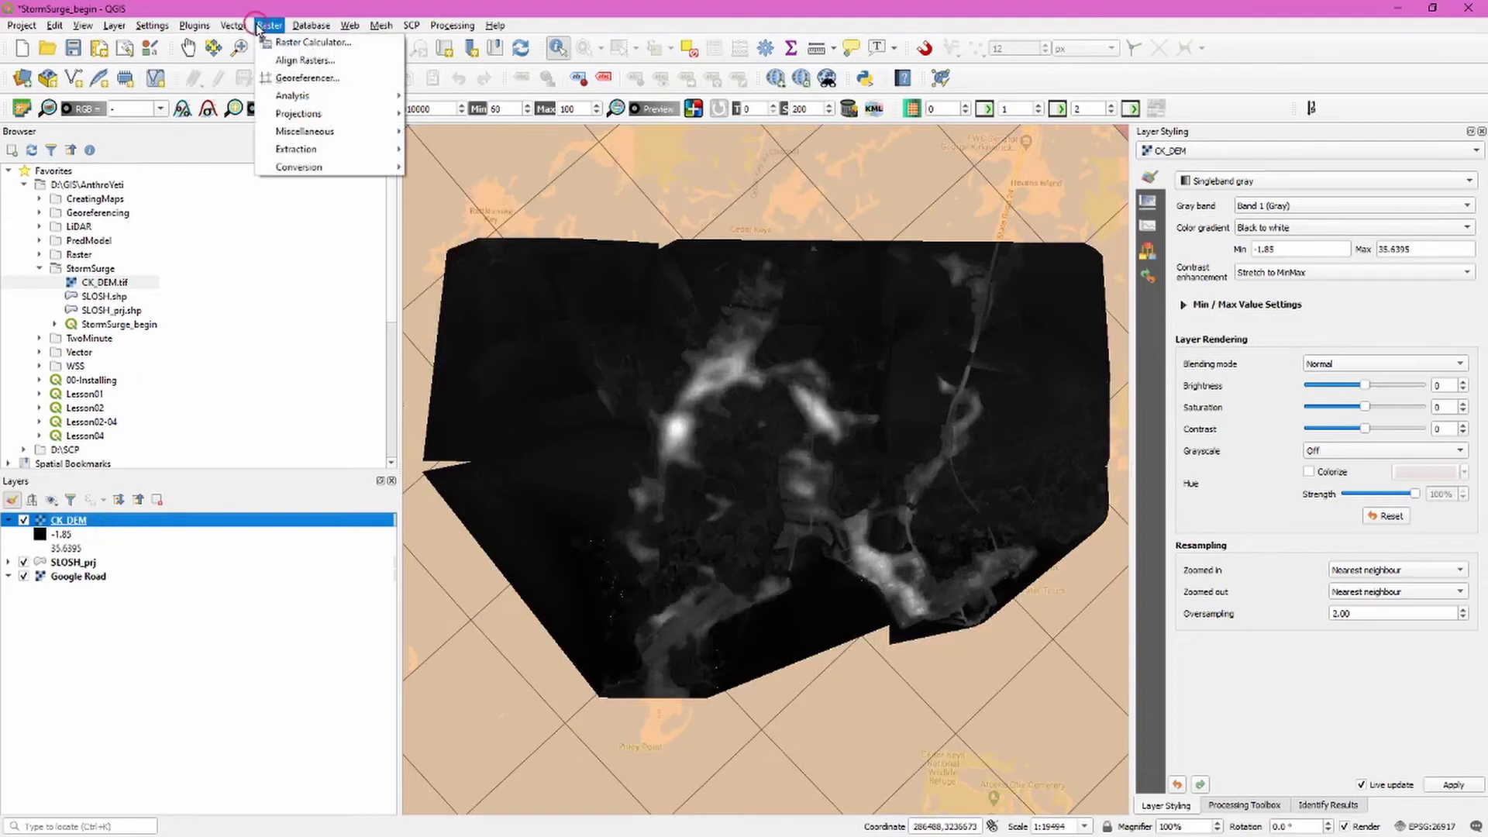
mouse_move(333, 167)
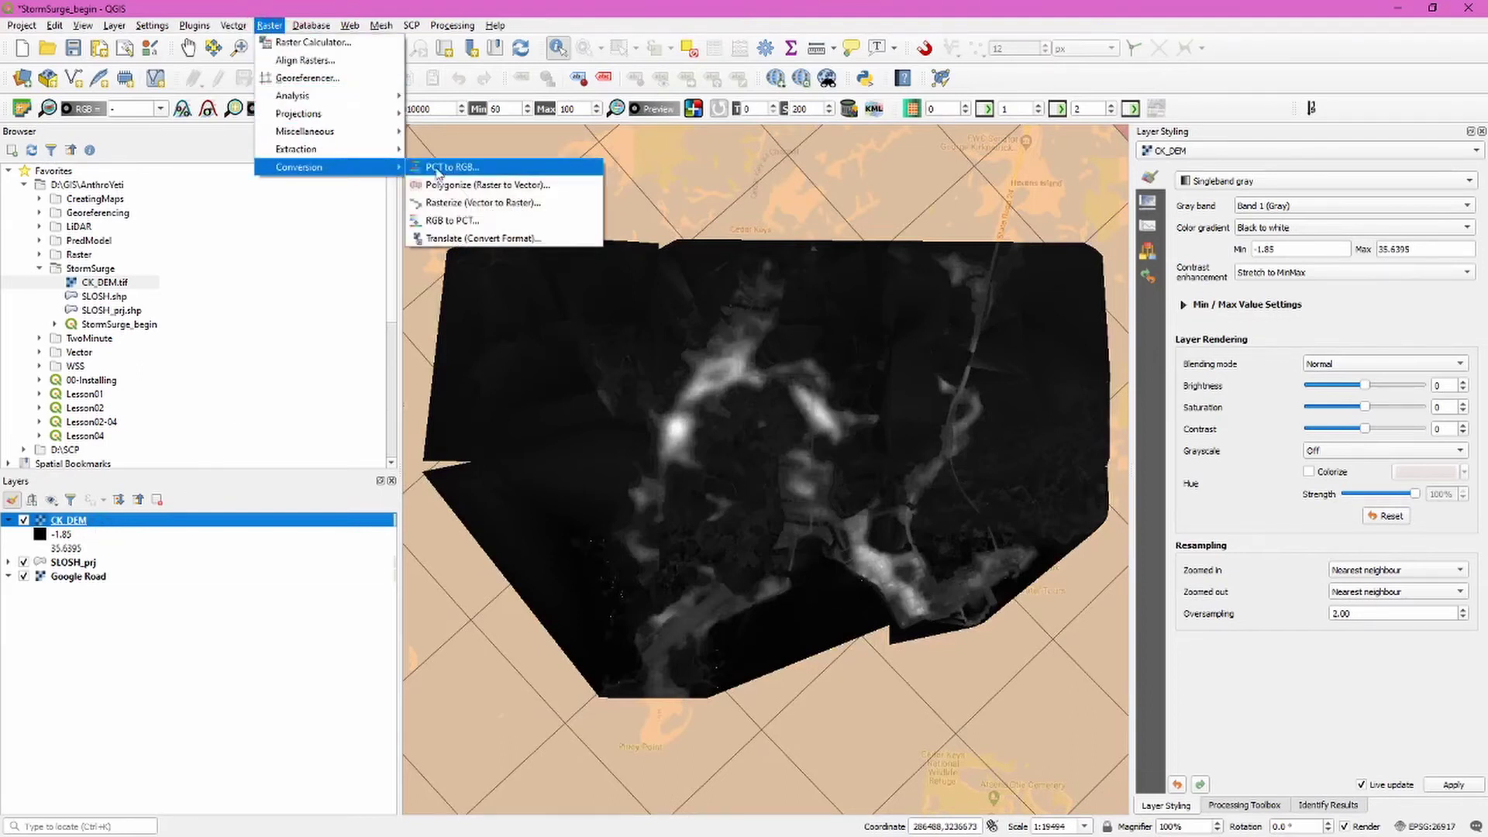
click(532, 204)
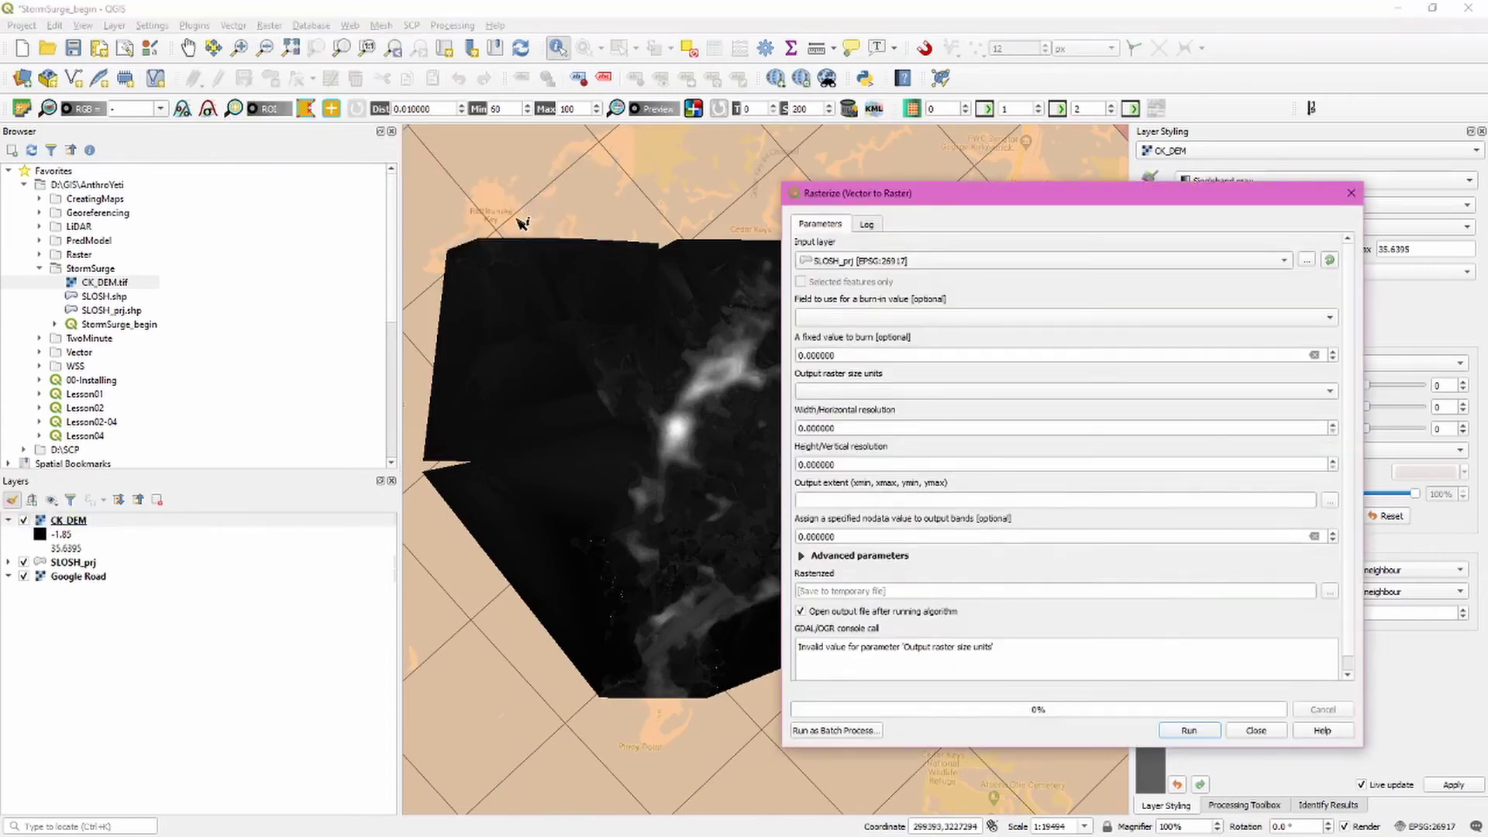
drag(852, 193, 438, 154)
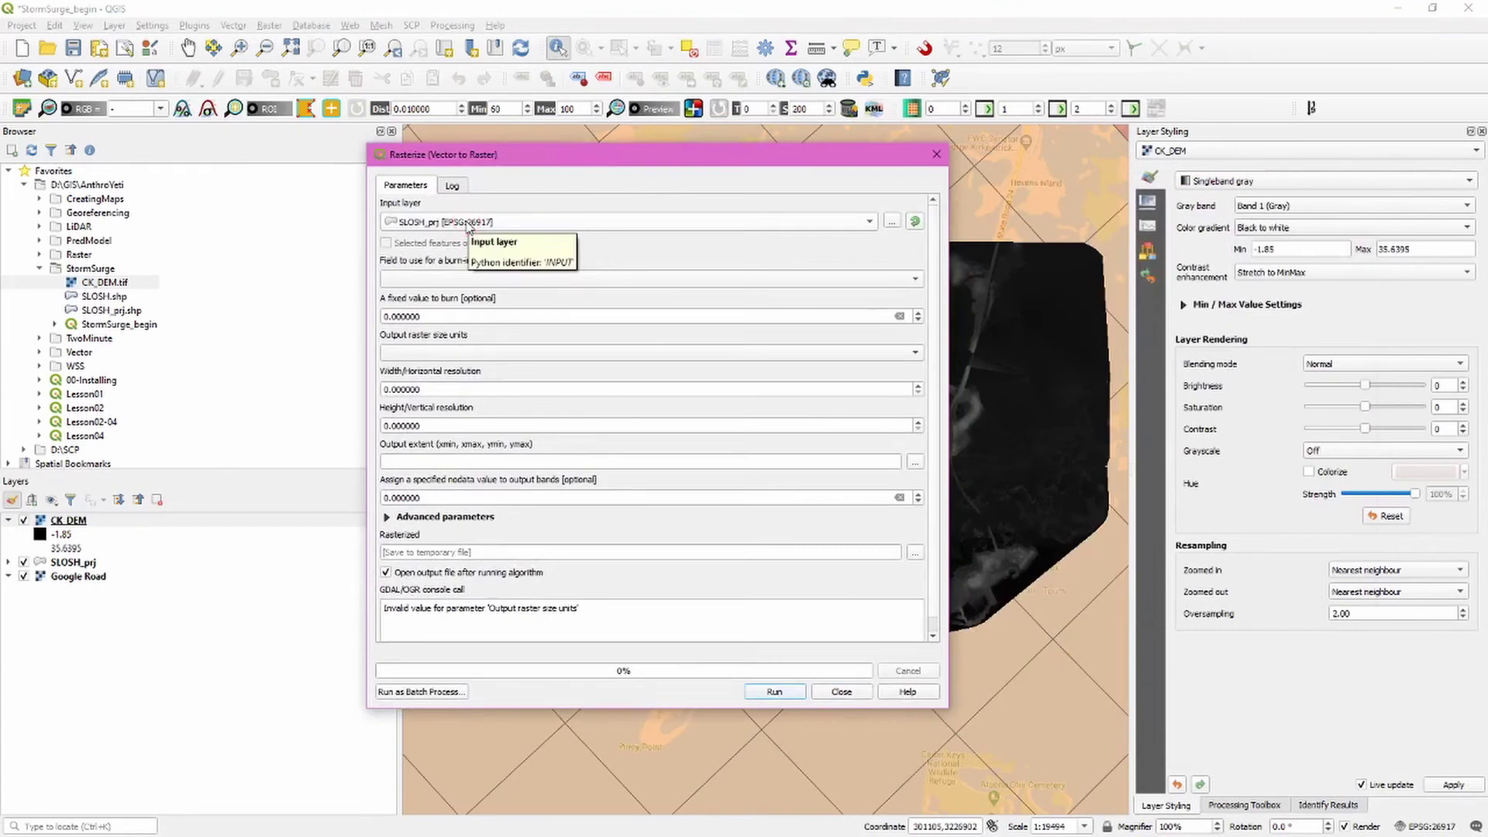
click(437, 282)
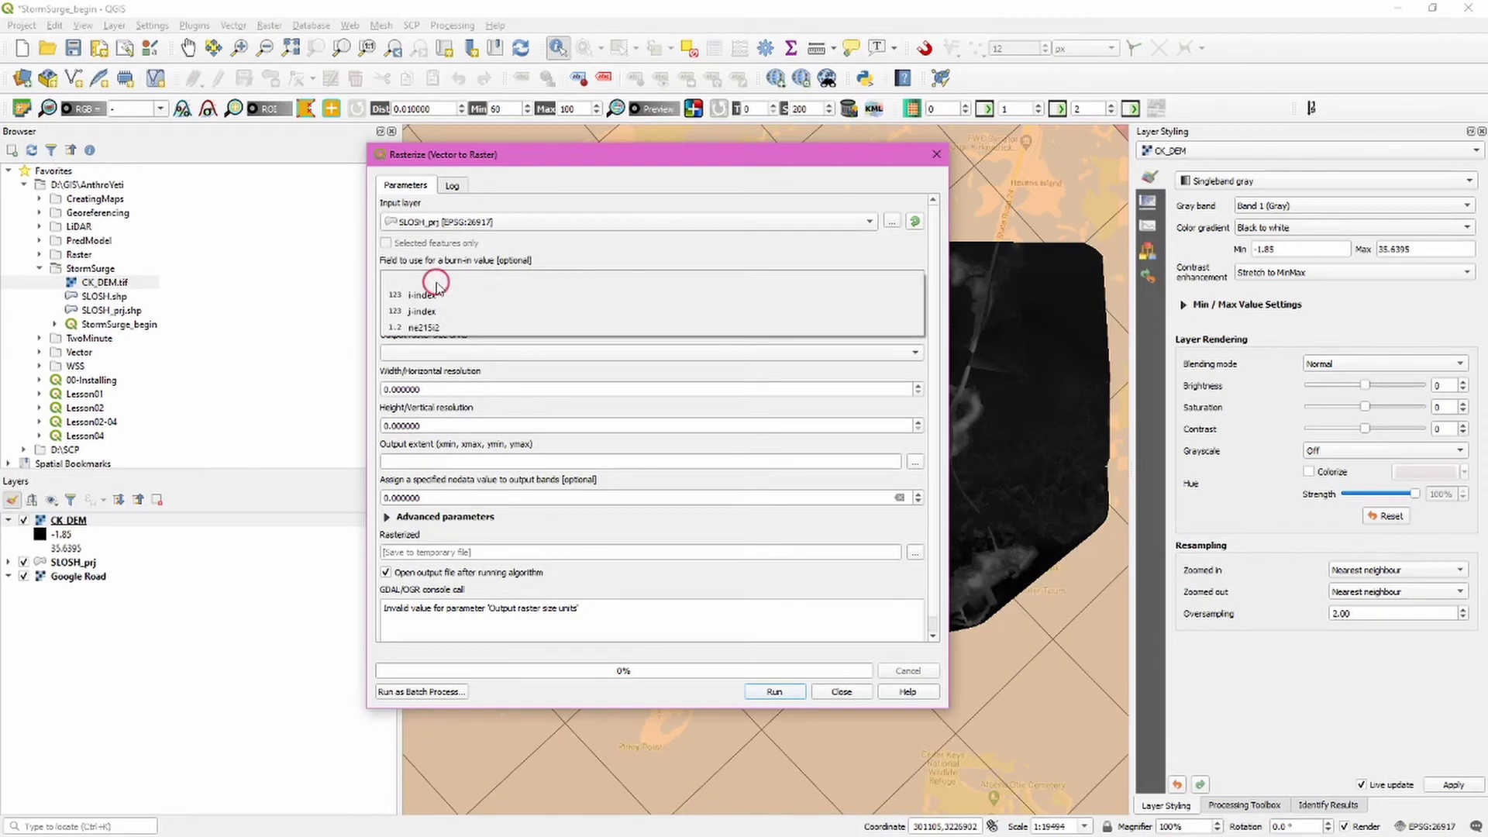
click(460, 329)
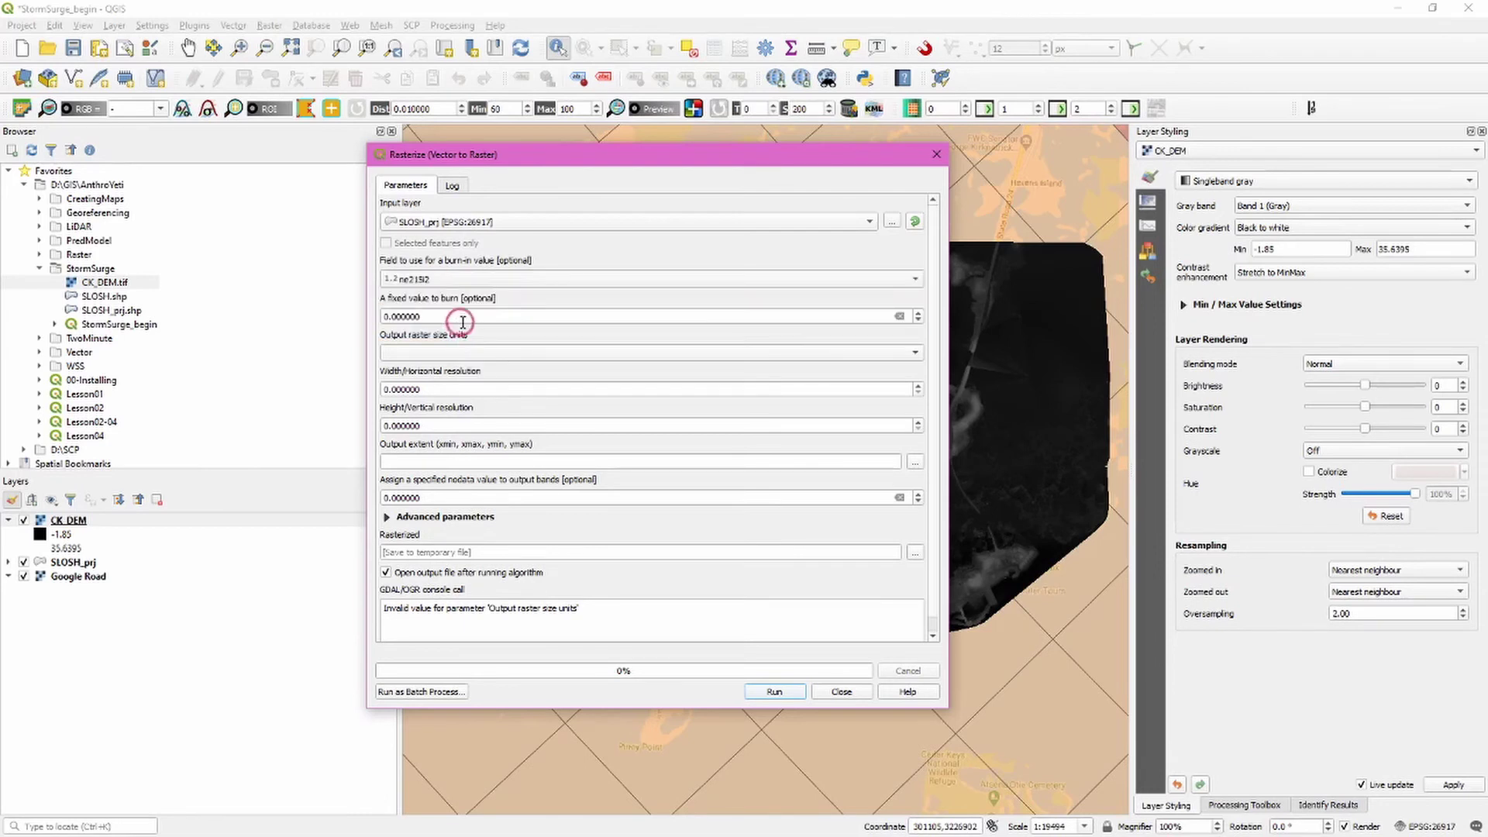
- Set the output raster size units to Georeferenced units with a horizontal and vertical resolution of 1
click(434, 352)
click(518, 362)
click(457, 388)
double_click(457, 388)
text(1)
key(Tab)
text(1)
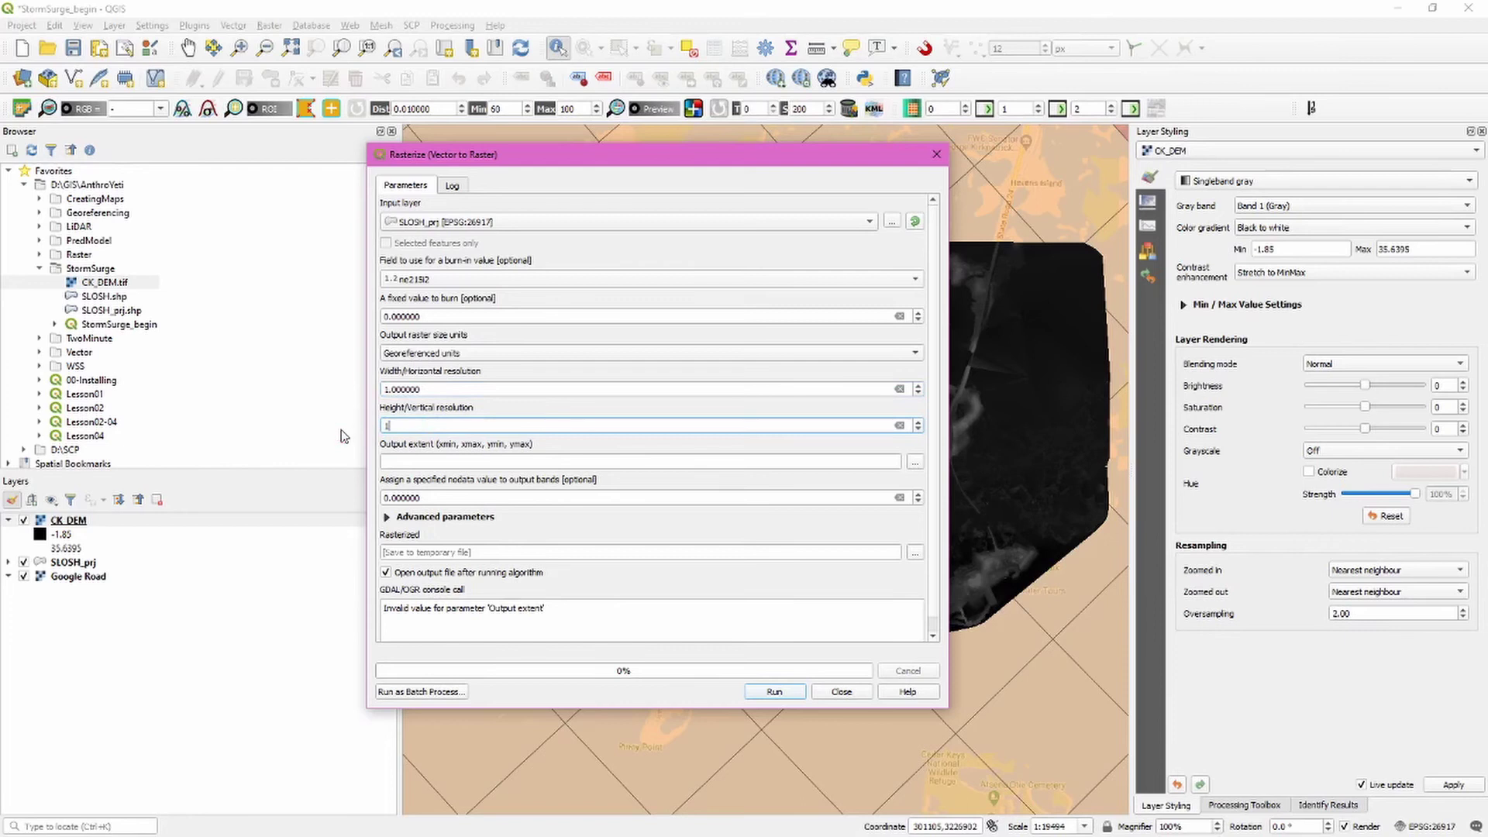
click(489, 385)
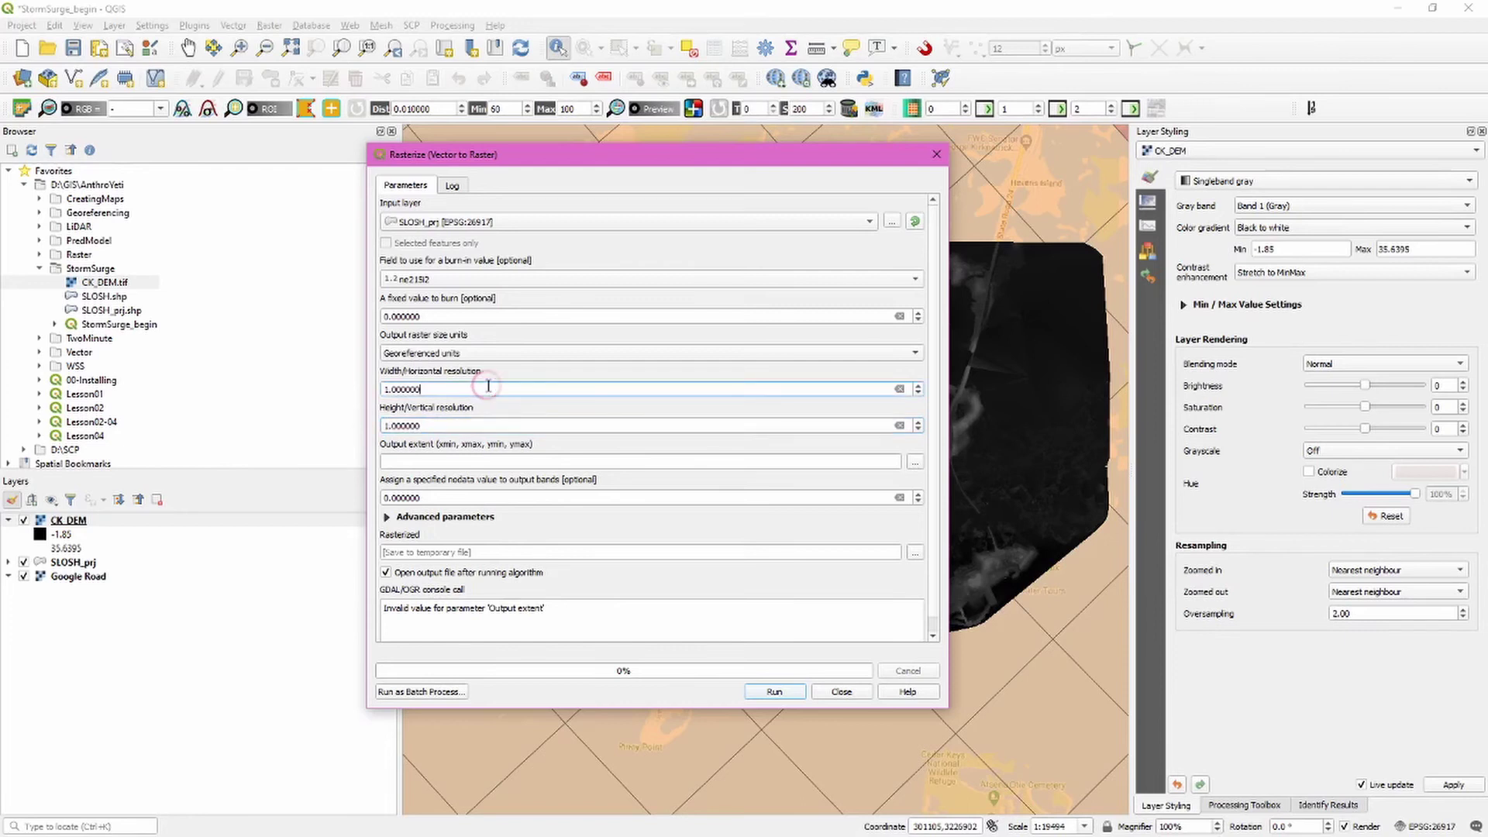
- Take the output extent from the CK_DEM layer and run the rasterization to a temporary file
click(914, 462)
click(972, 505)
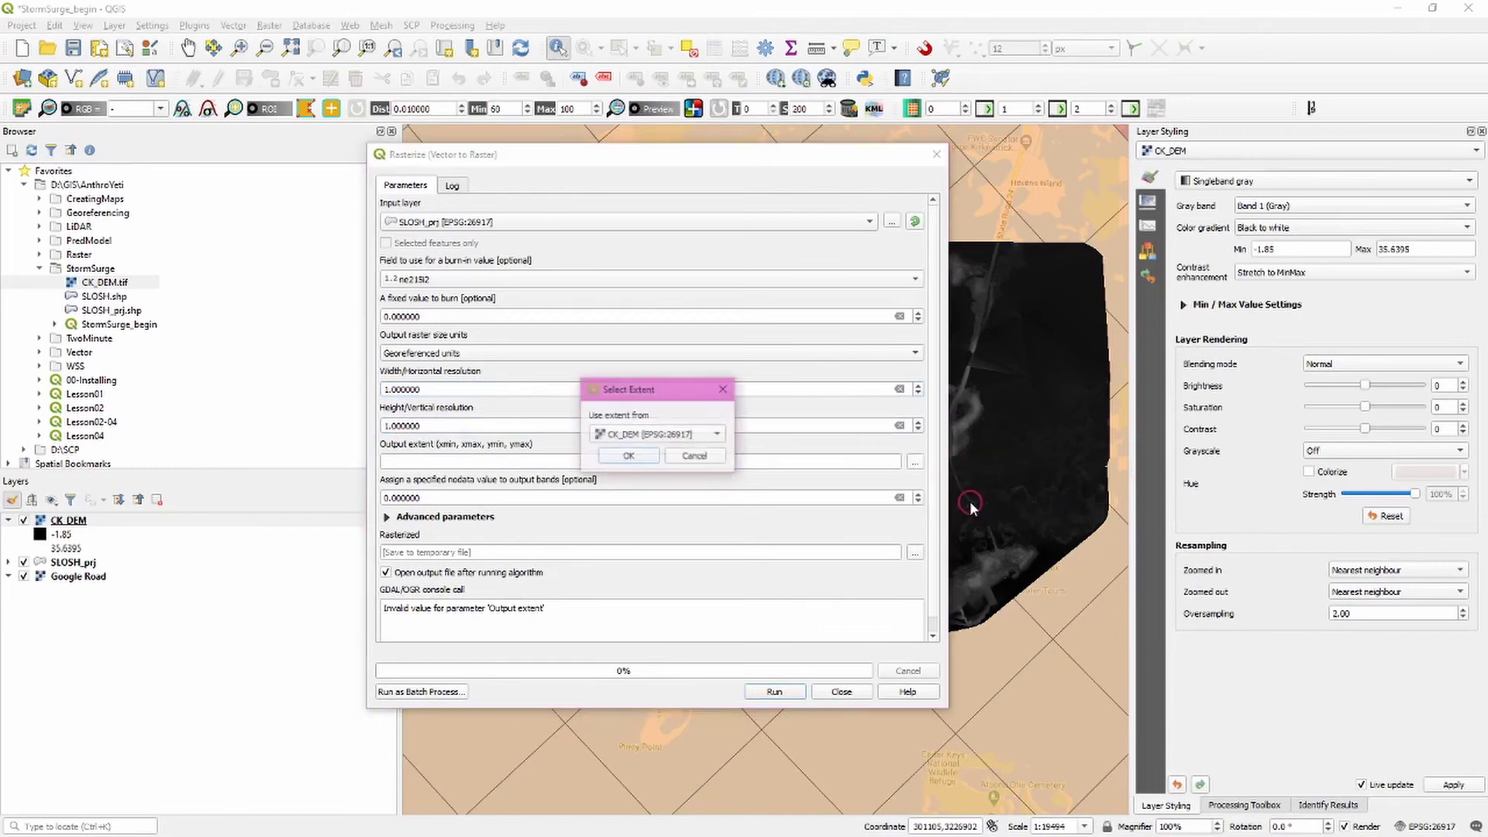
click(628, 456)
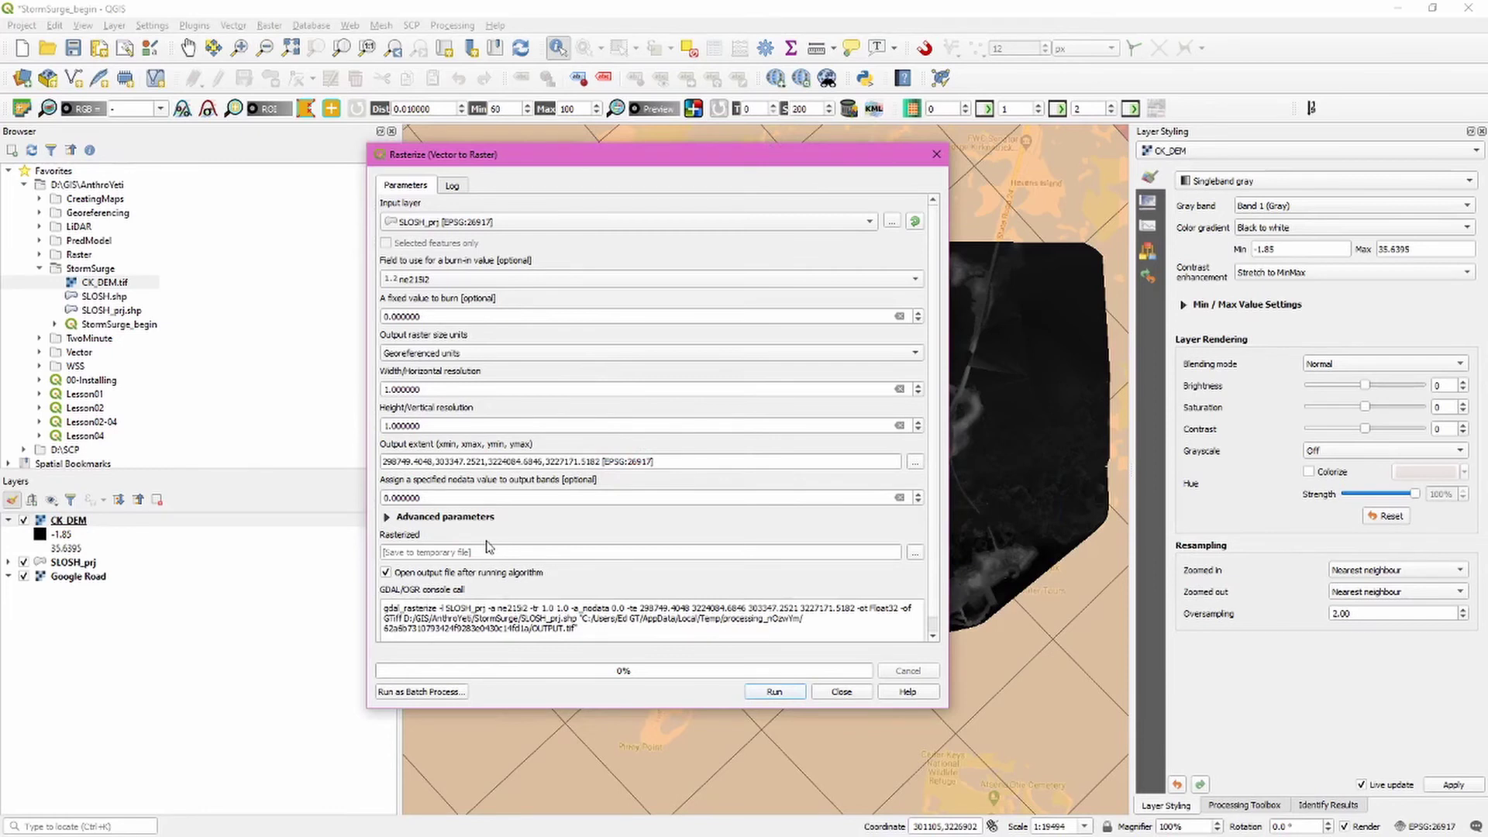
click(772, 690)
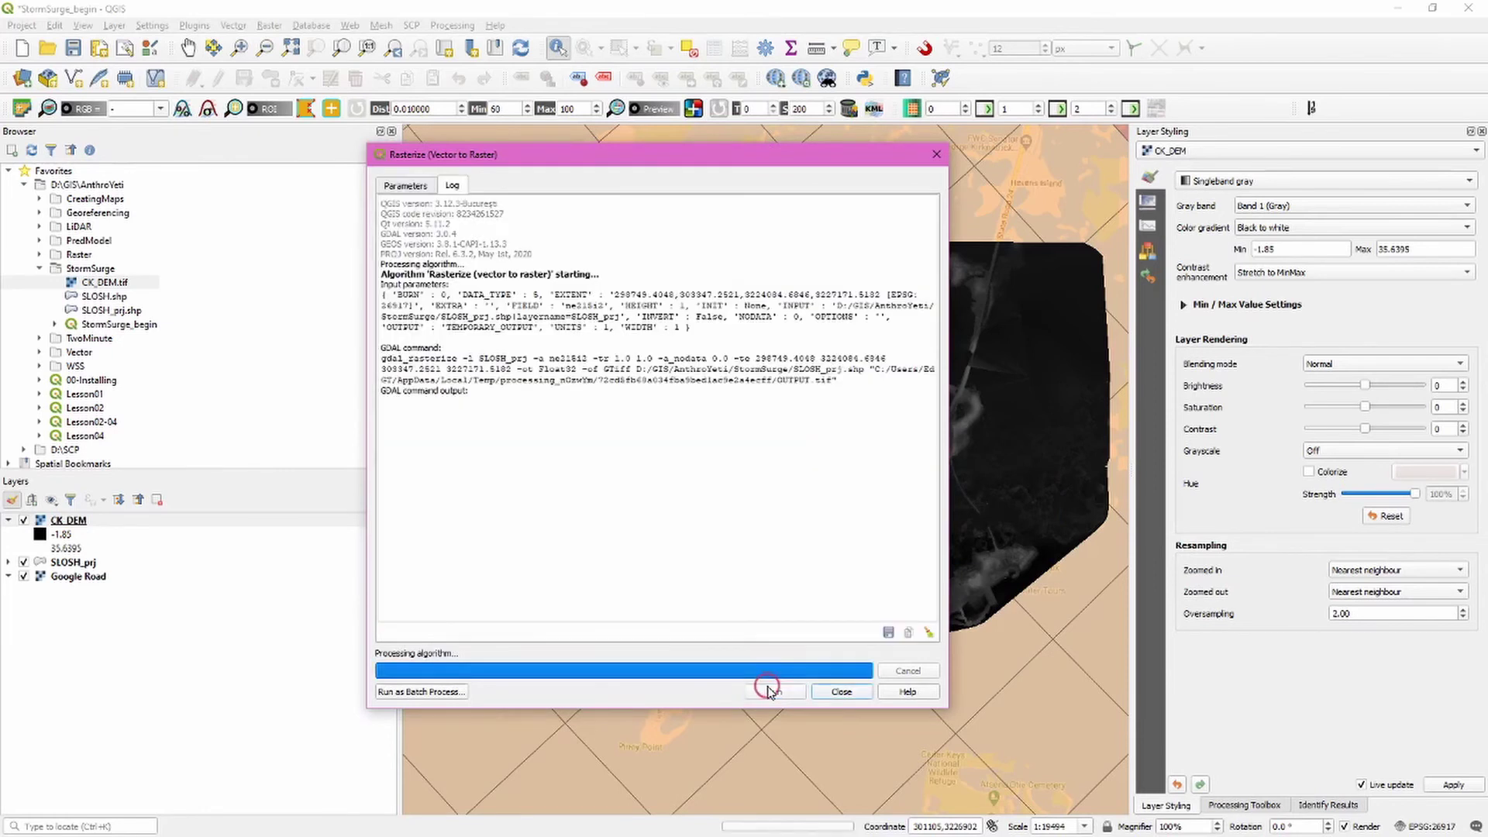
click(842, 691)
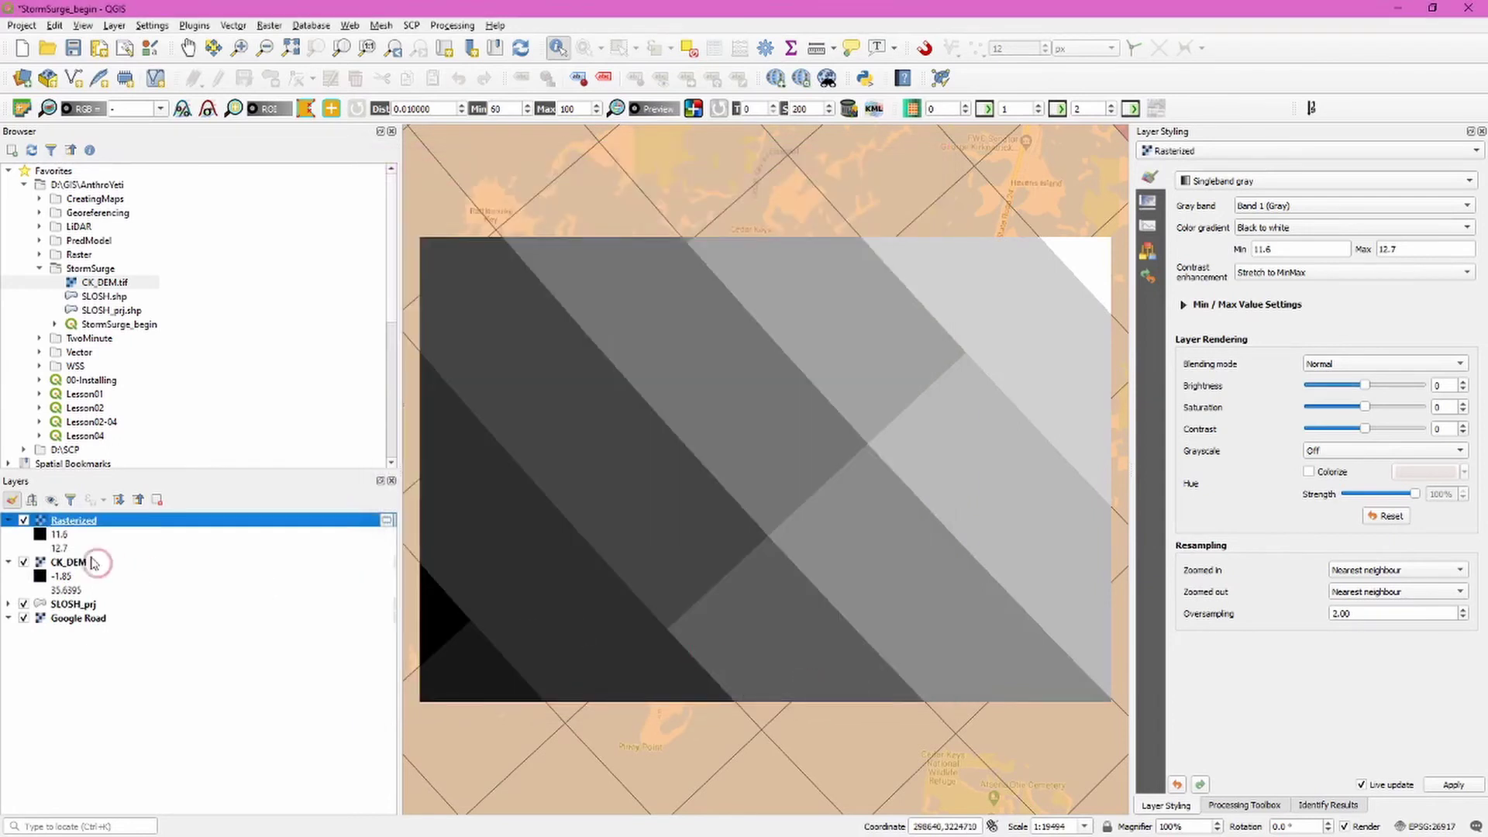
- Identify the Rasterized layer's values at several spots and compare one near the northern edge with the underlying SLOSH_prj polygon
click(86, 520)
click(555, 48)
click(699, 416)
click(913, 499)
click(973, 525)
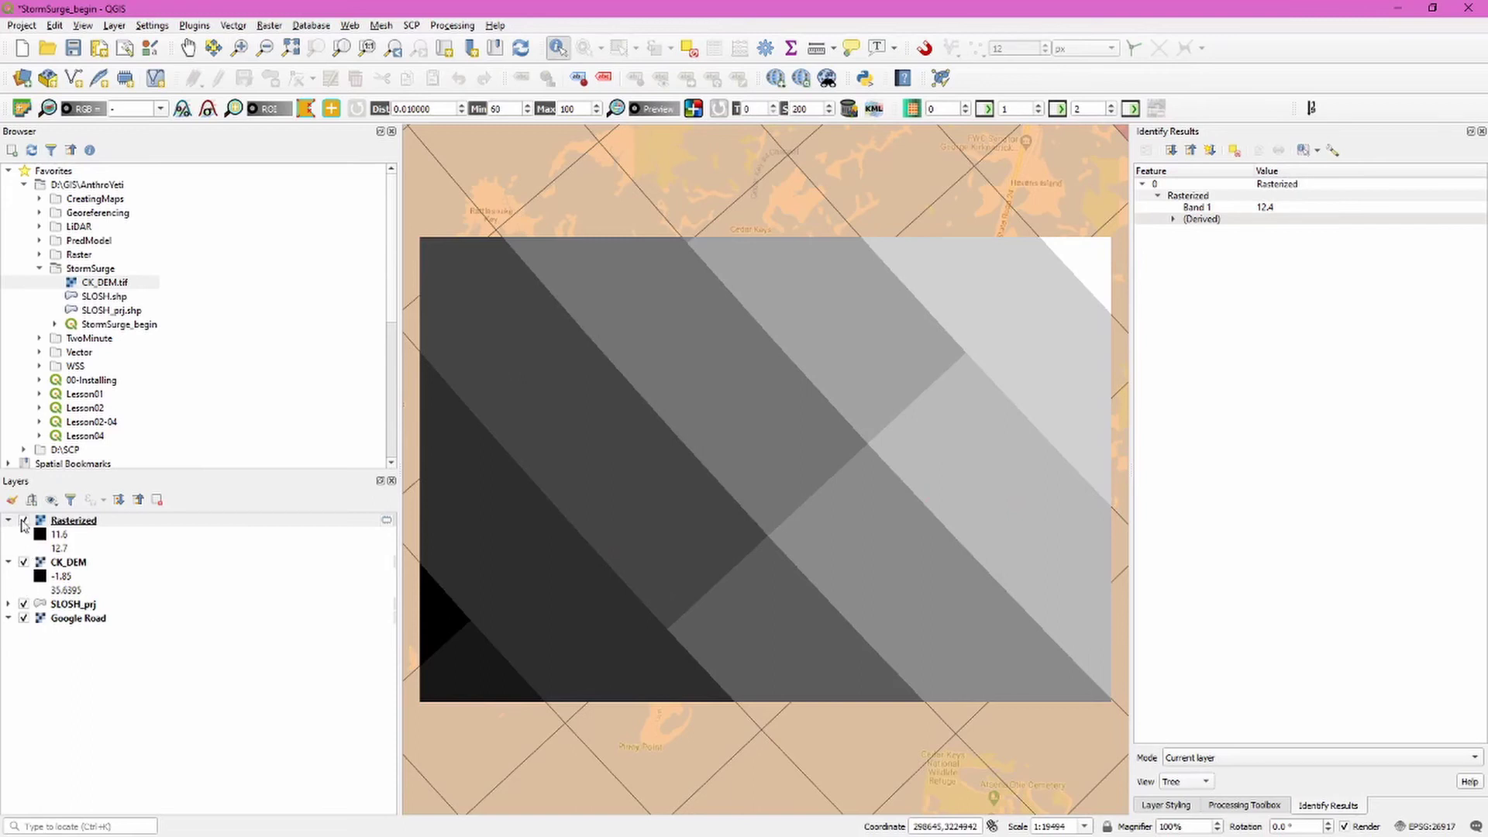
click(66, 604)
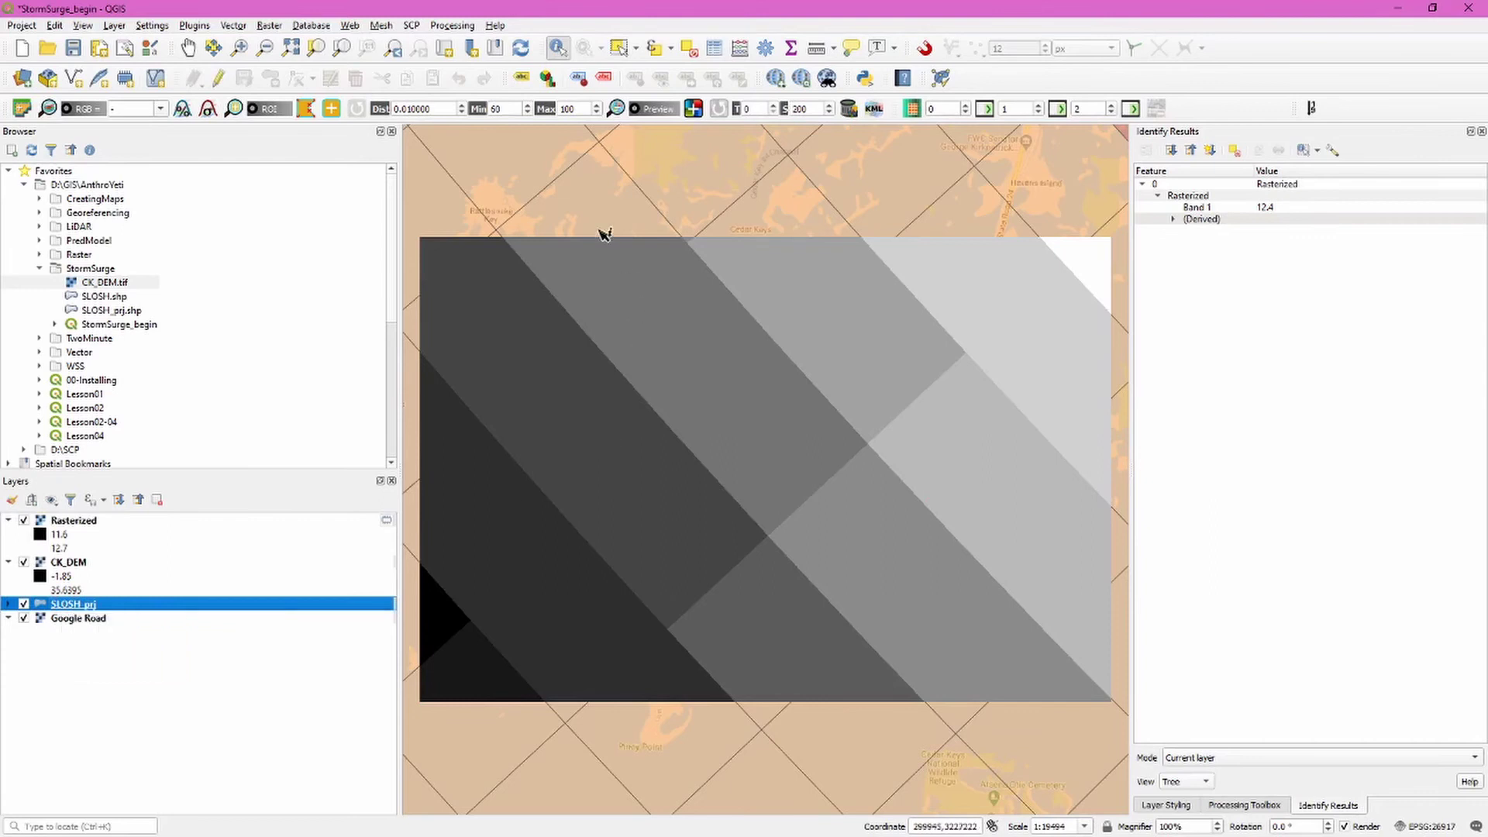
click(586, 271)
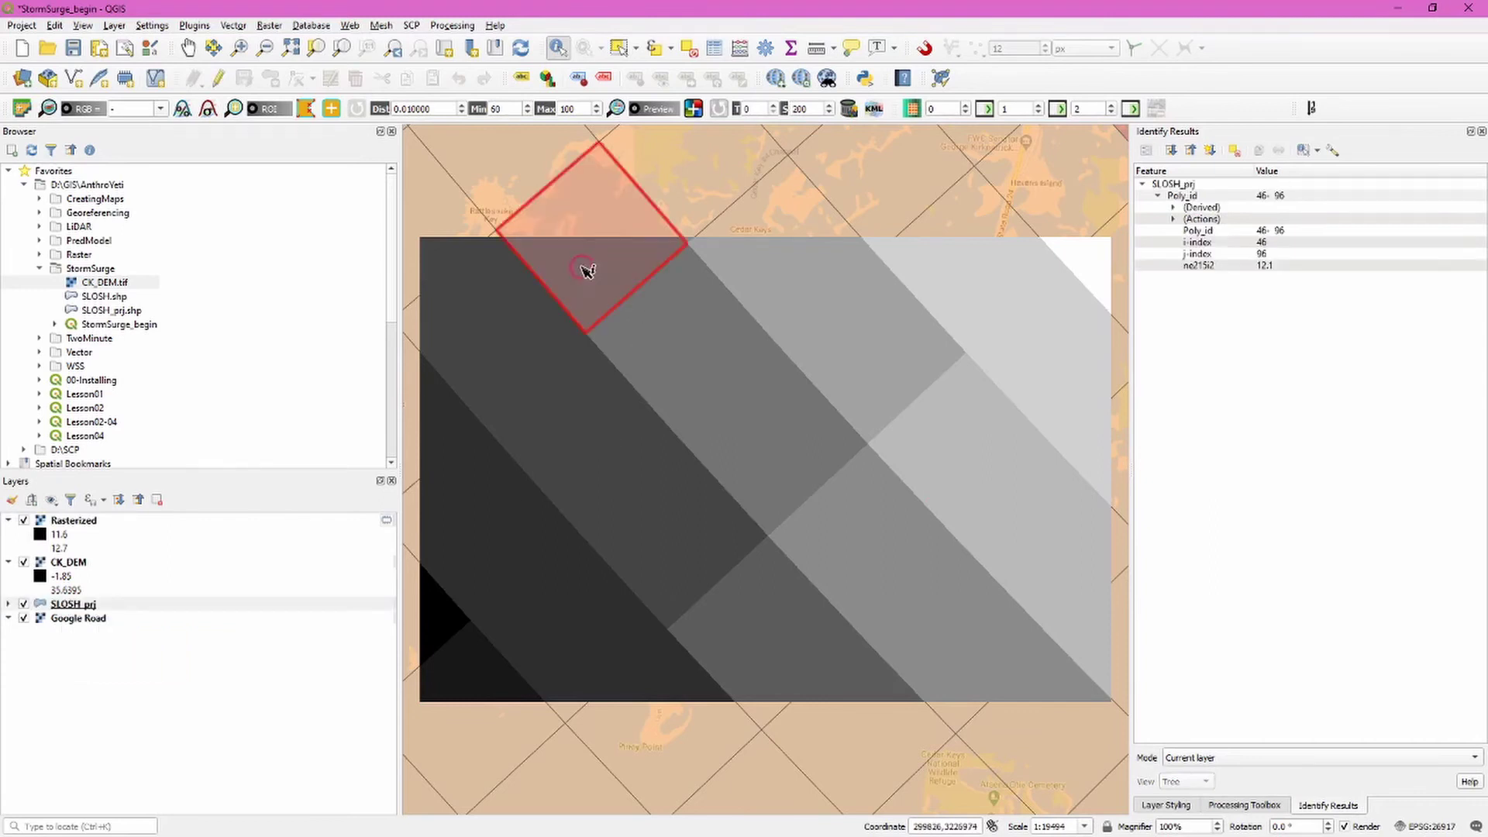
click(86, 522)
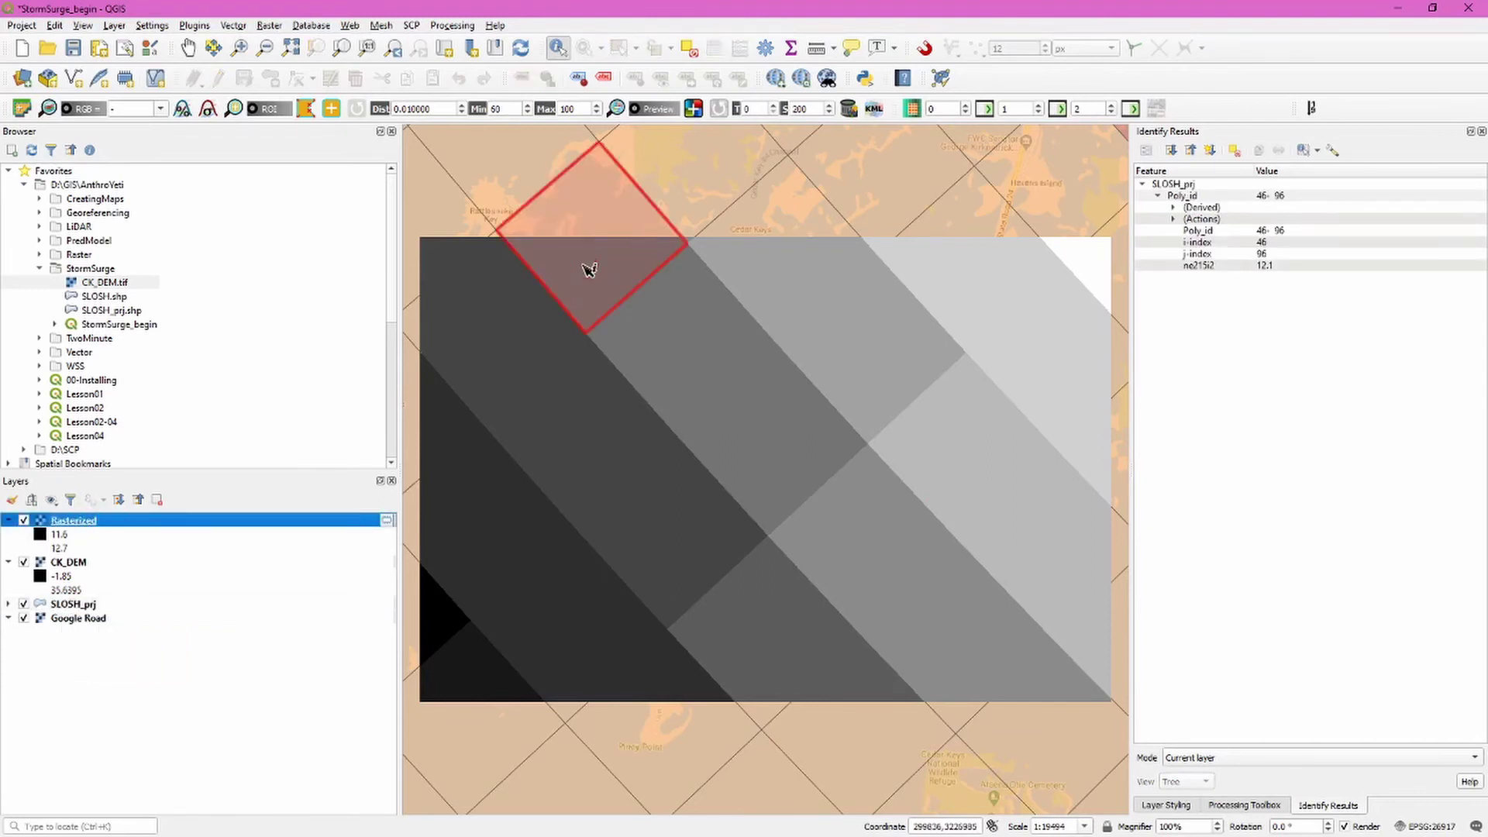
click(610, 268)
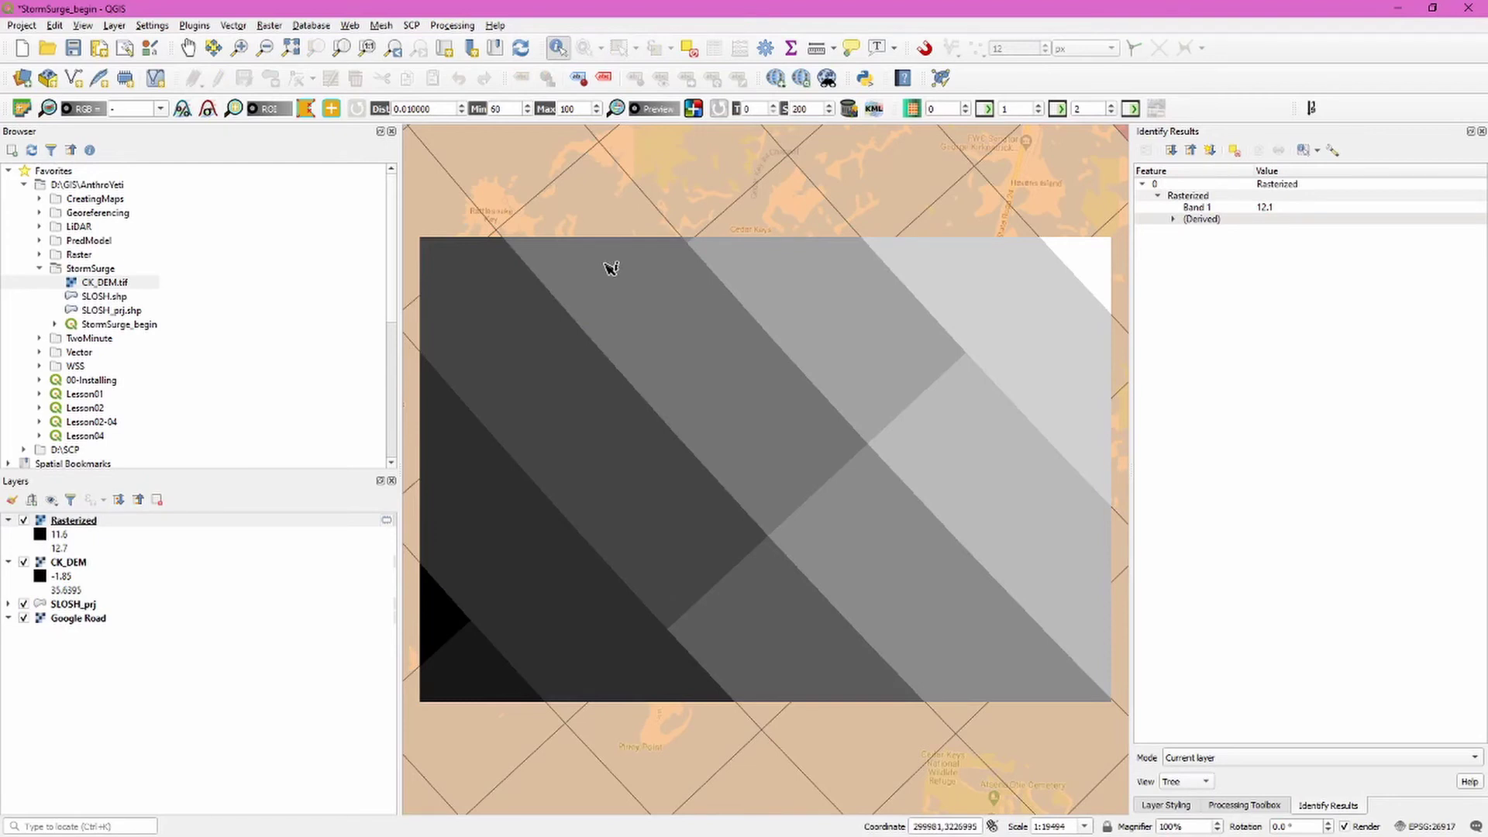
- Build the Raster Calculator expression "Rasterized@1" - "CK_DEM@1" to subtract the elevation from the surge height
click(275, 27)
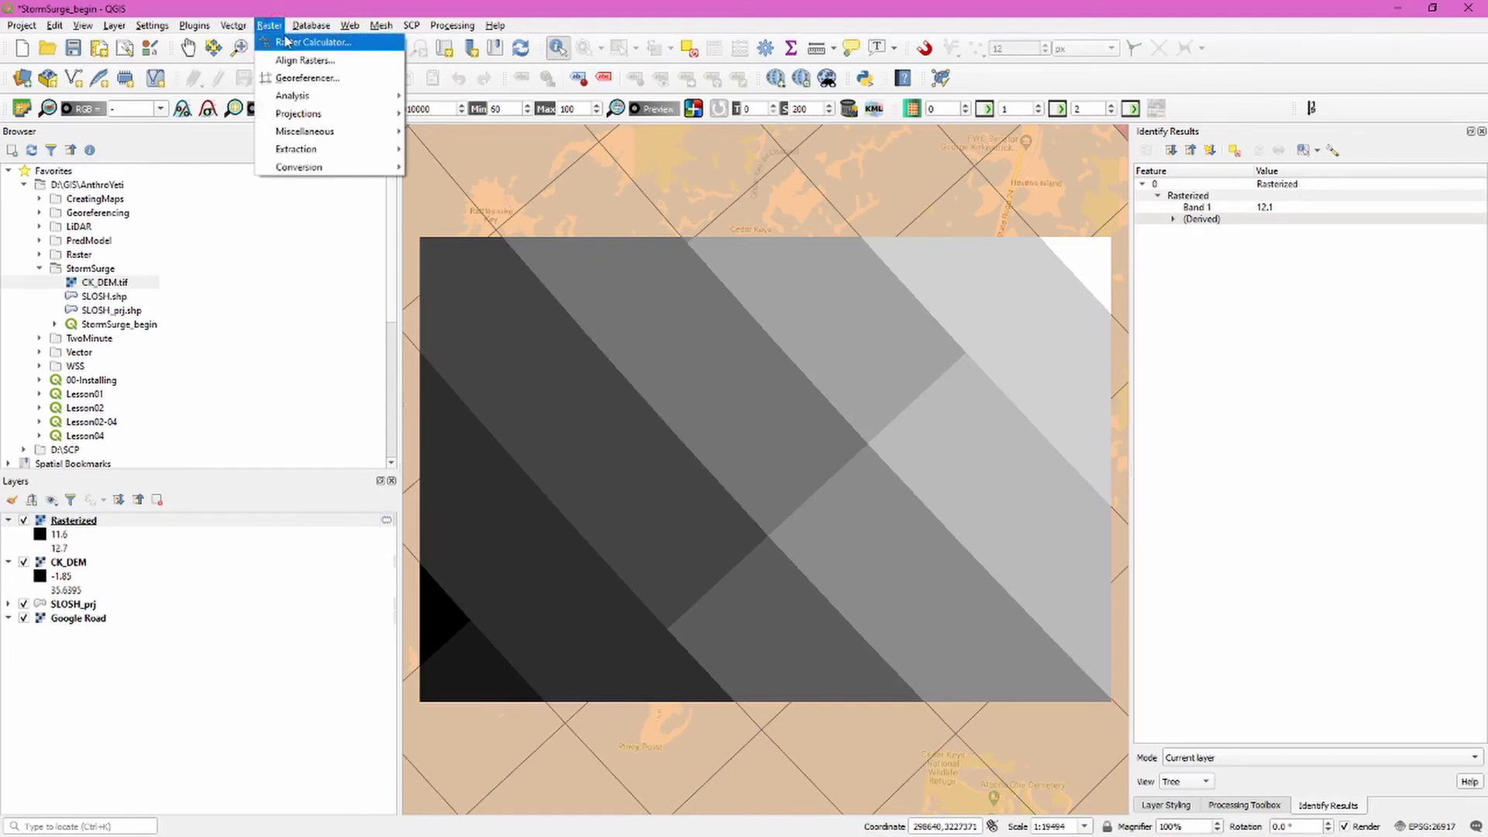
click(287, 41)
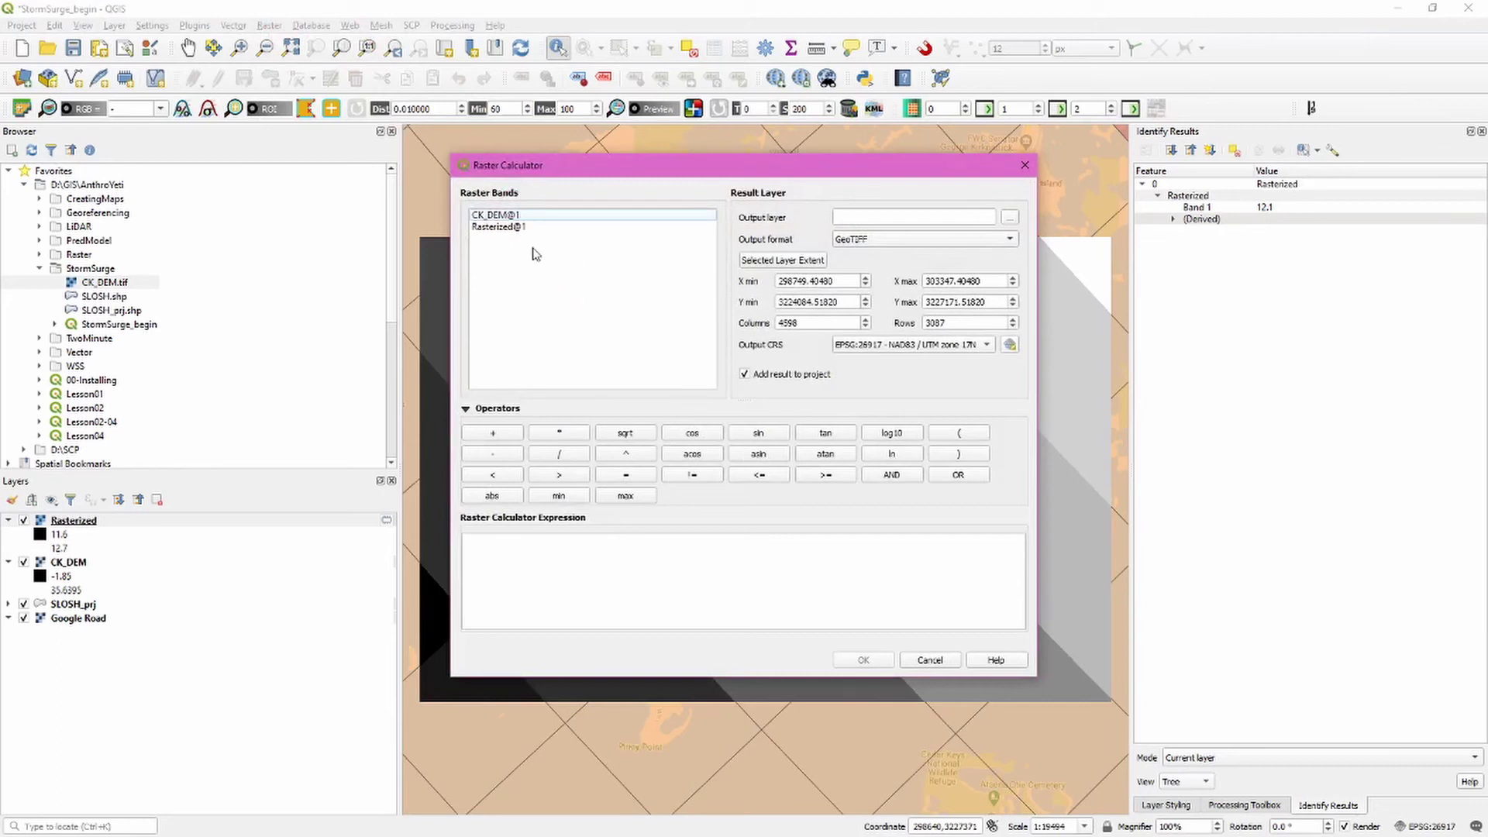
click(518, 231)
double_click(518, 229)
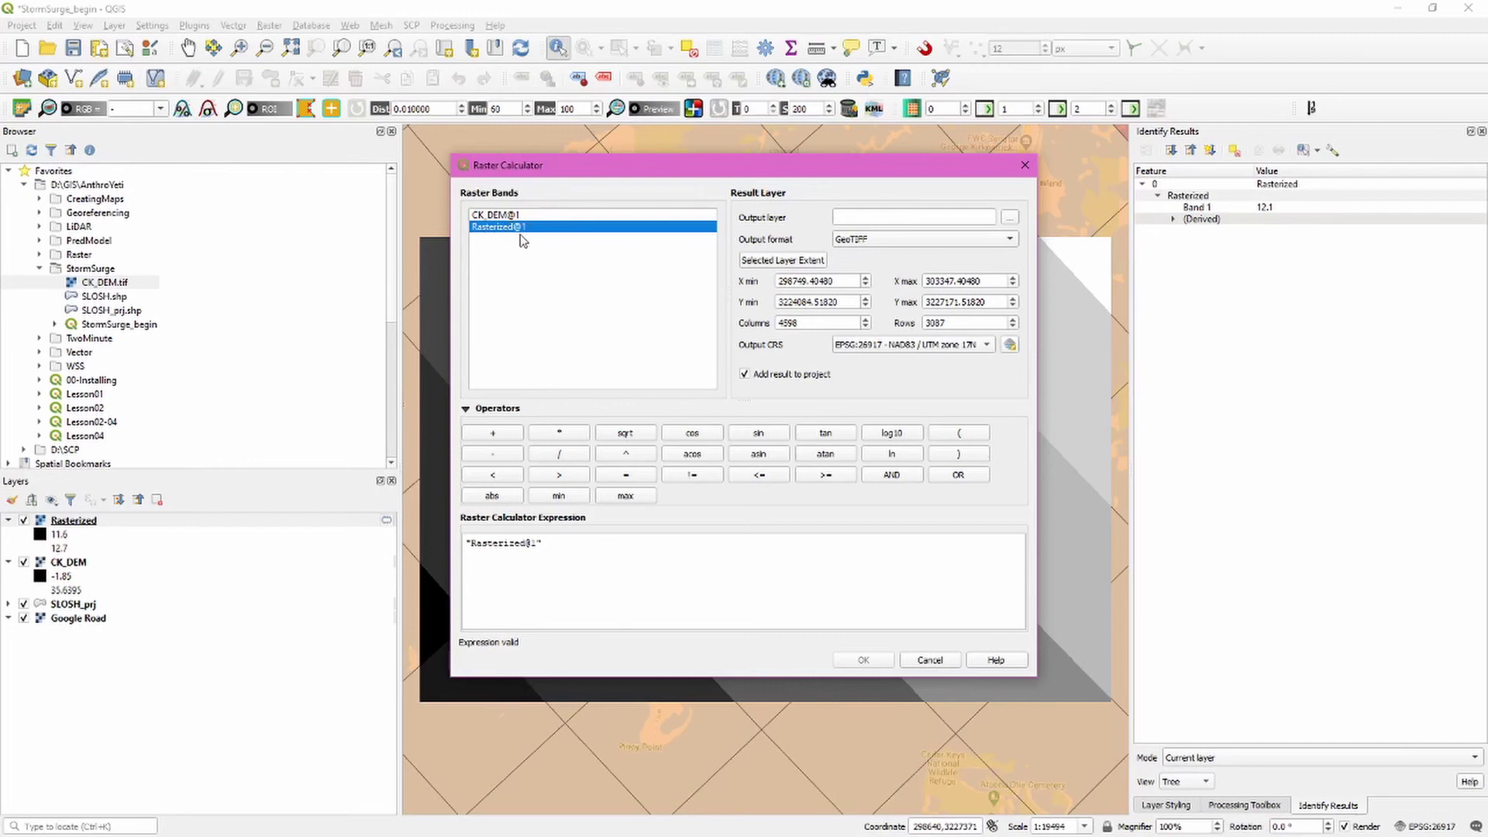
click(491, 454)
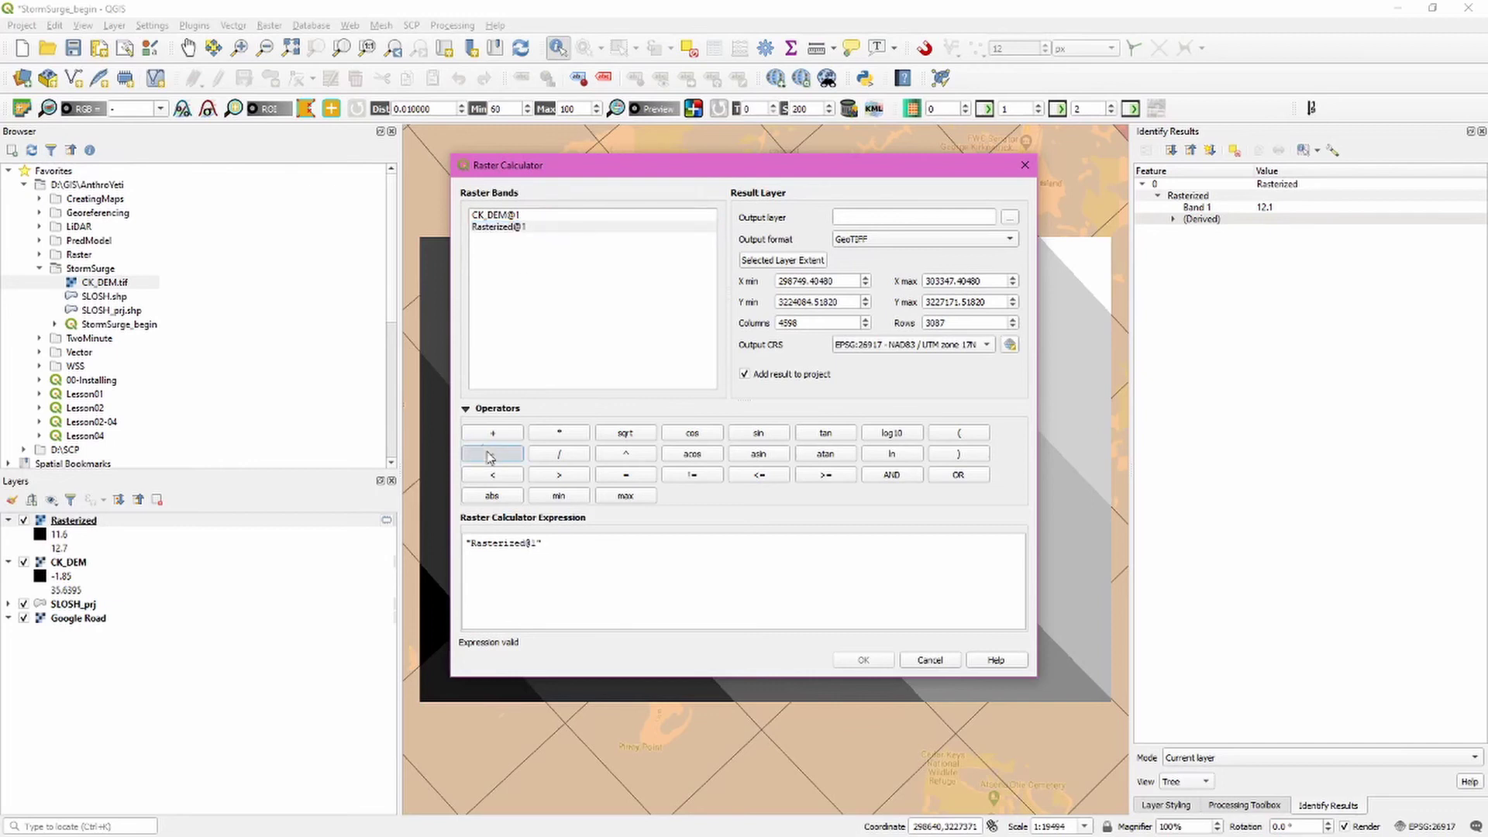
double_click(489, 217)
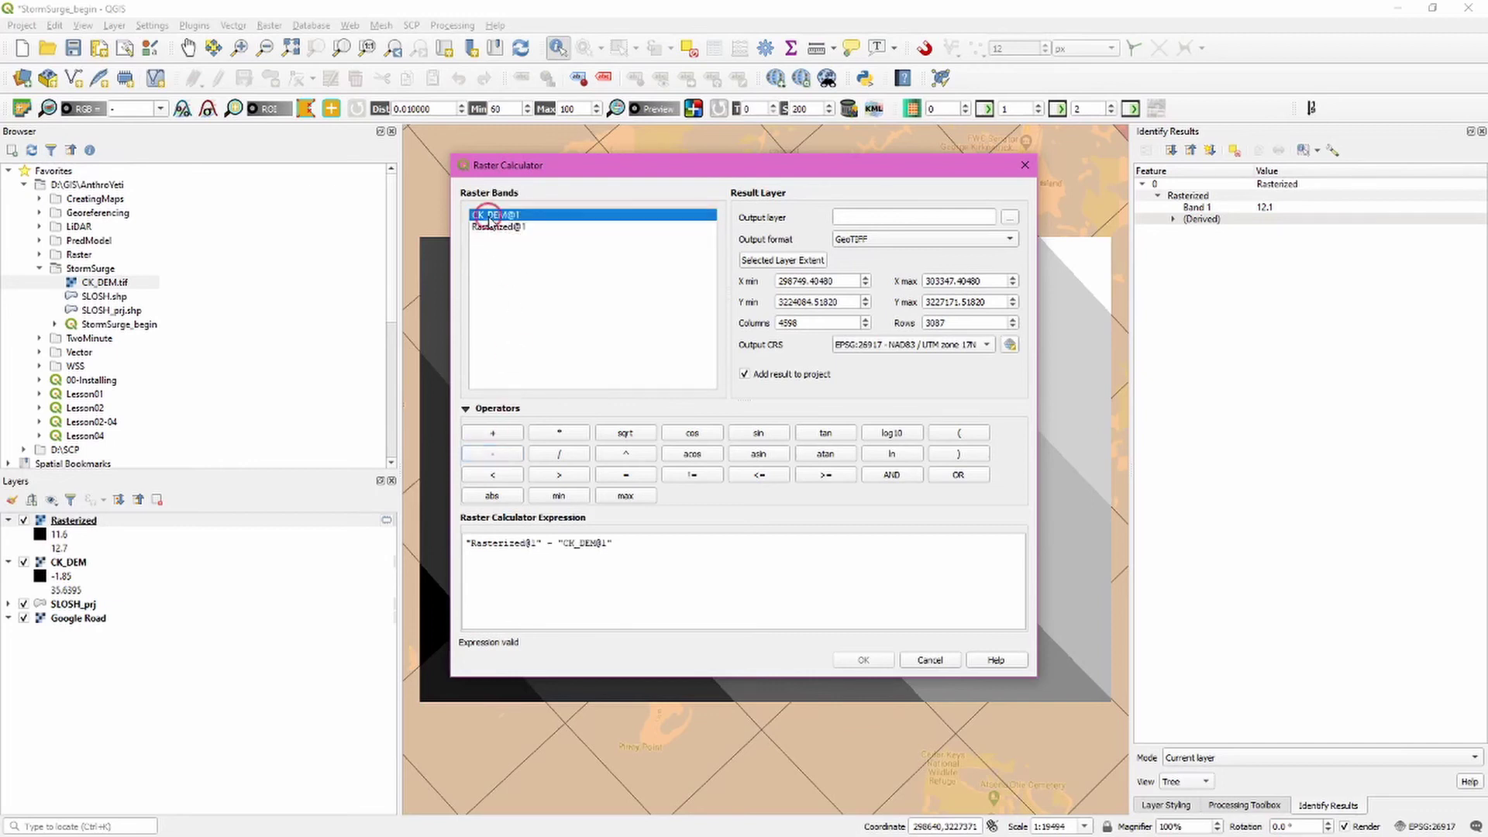
- Save the calculation result as CK_Submerged in the StormSurge folder and run the raster calculation
click(1009, 218)
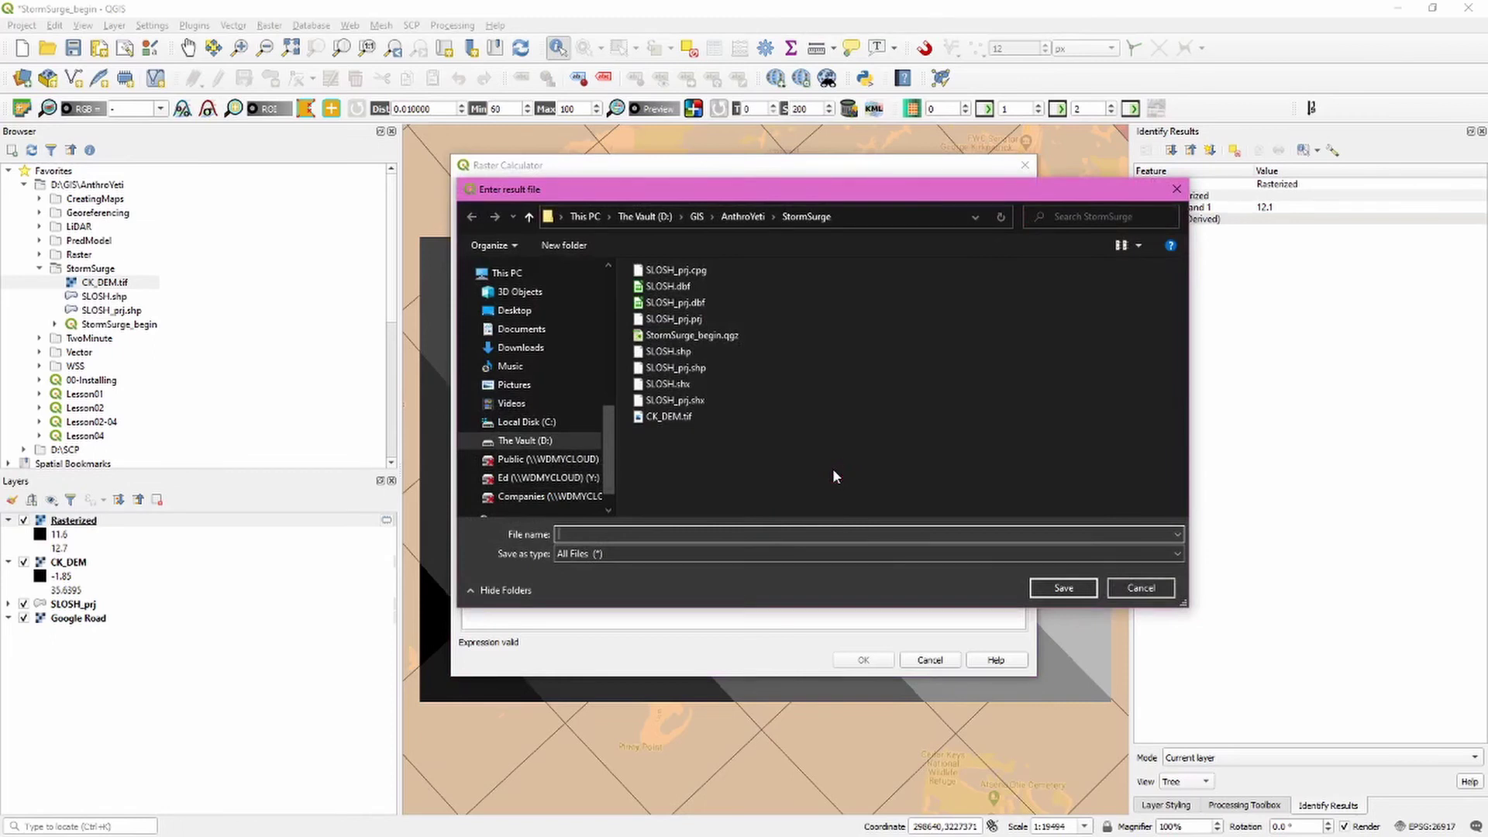
text(CK)
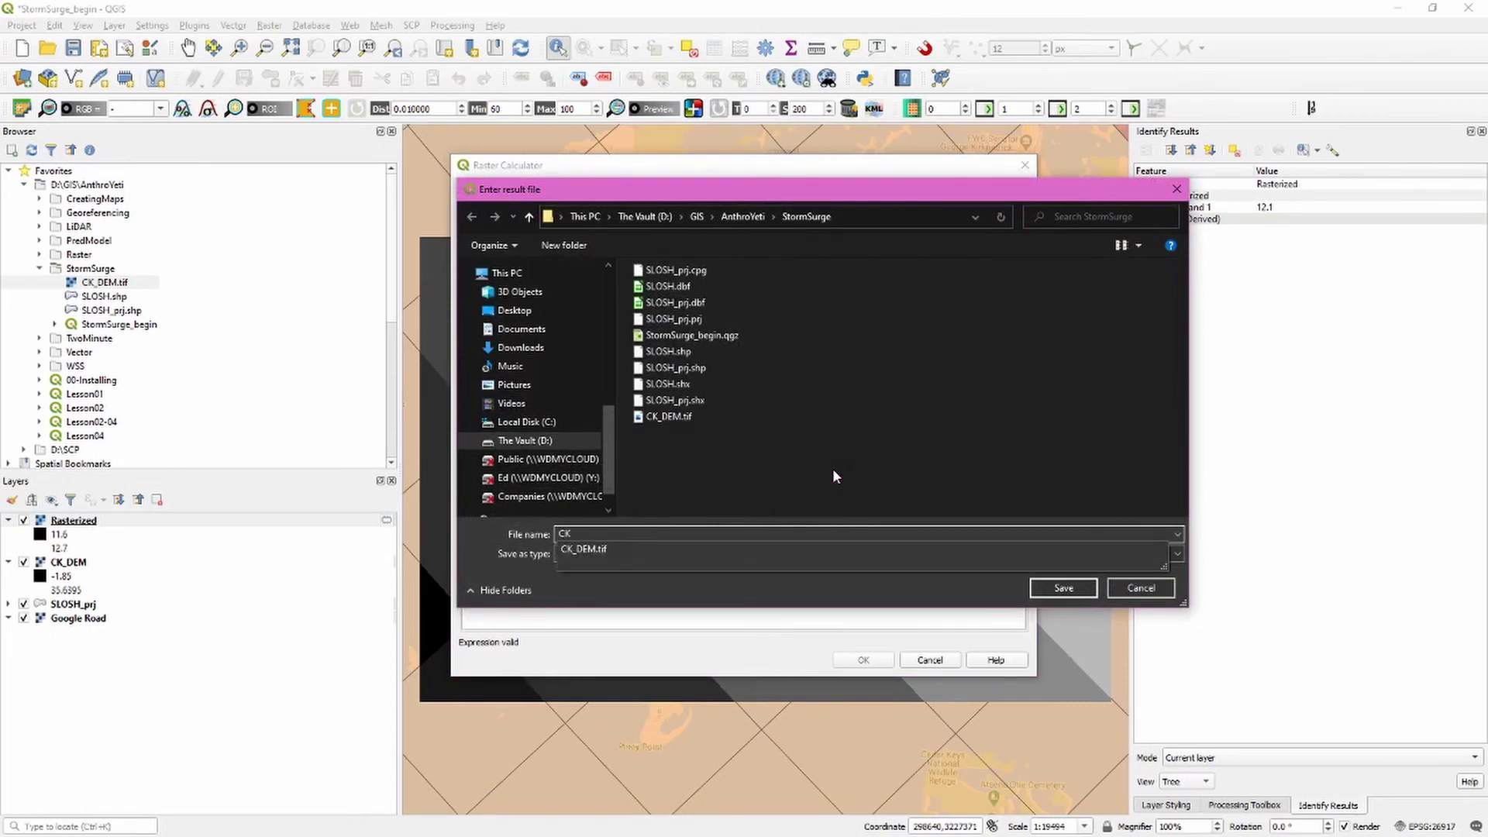
text(_Su)
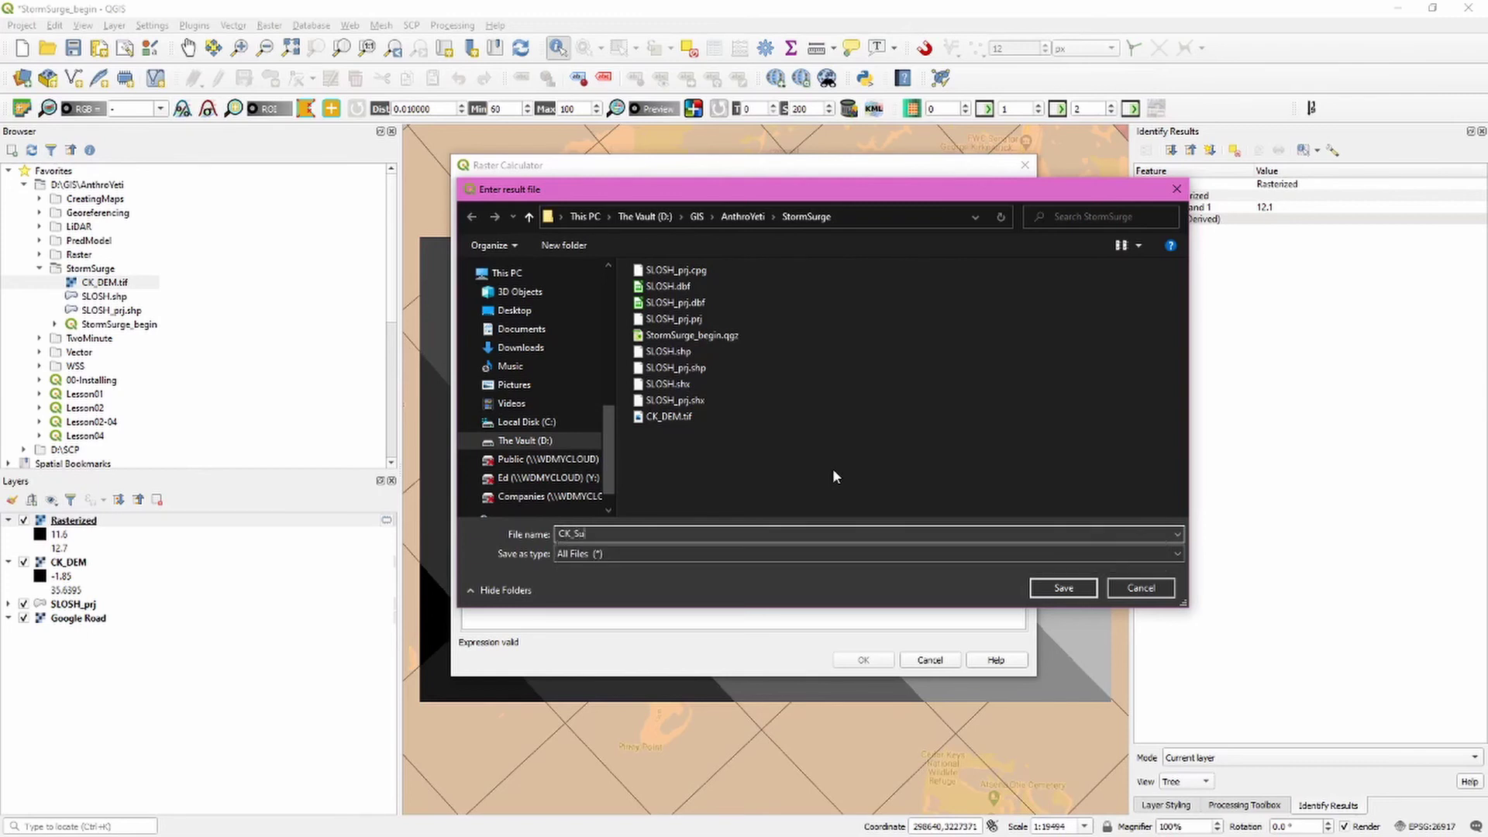
text(bmerged)
click(1063, 587)
click(840, 660)
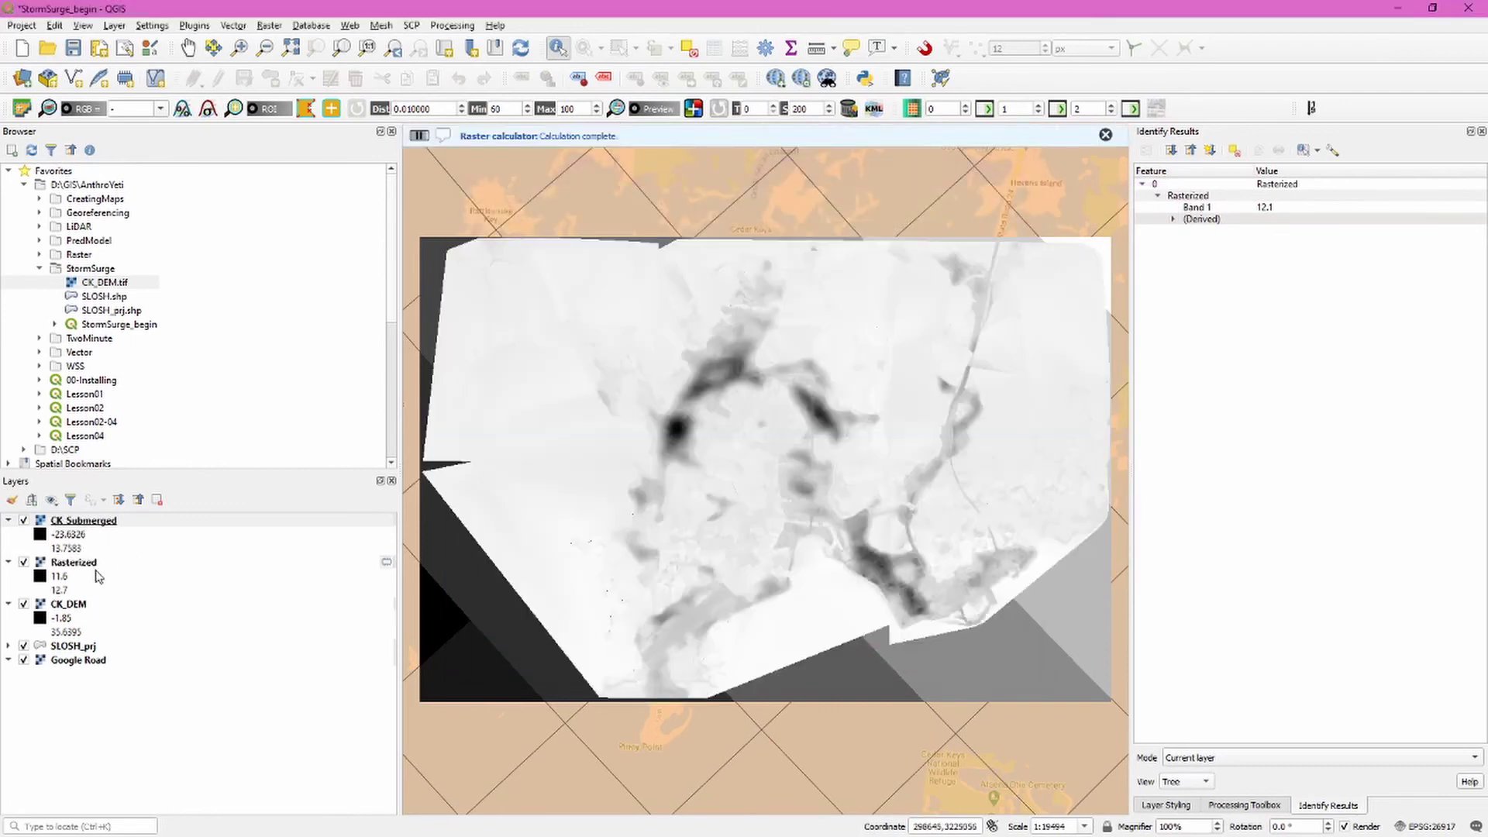
- Hide the Rasterized, CK_DEM, SLOSH_prj and Google Road layers, keeping CK_Submerged shown
click(25, 562)
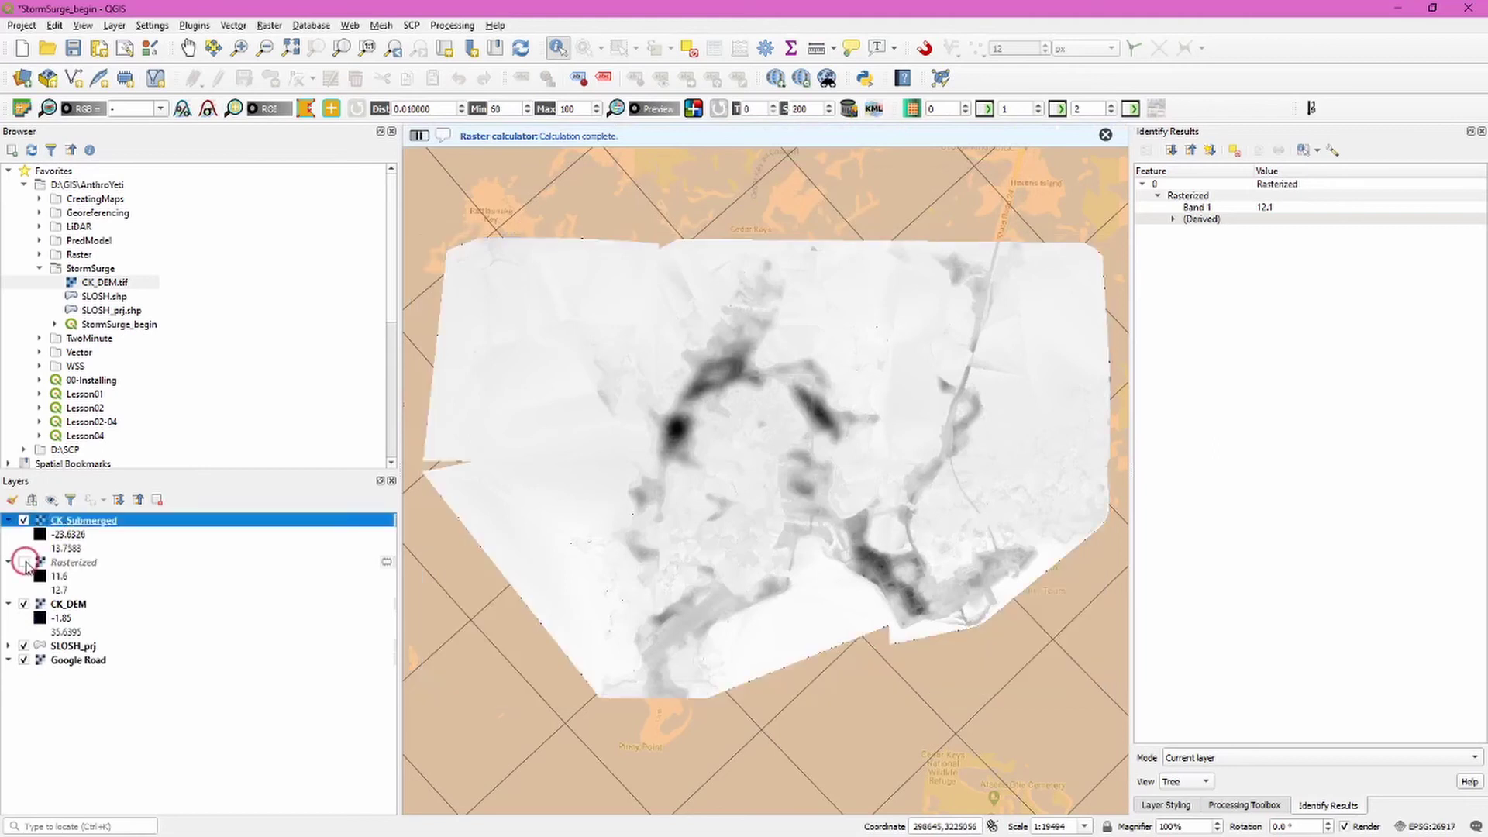
click(24, 604)
click(23, 647)
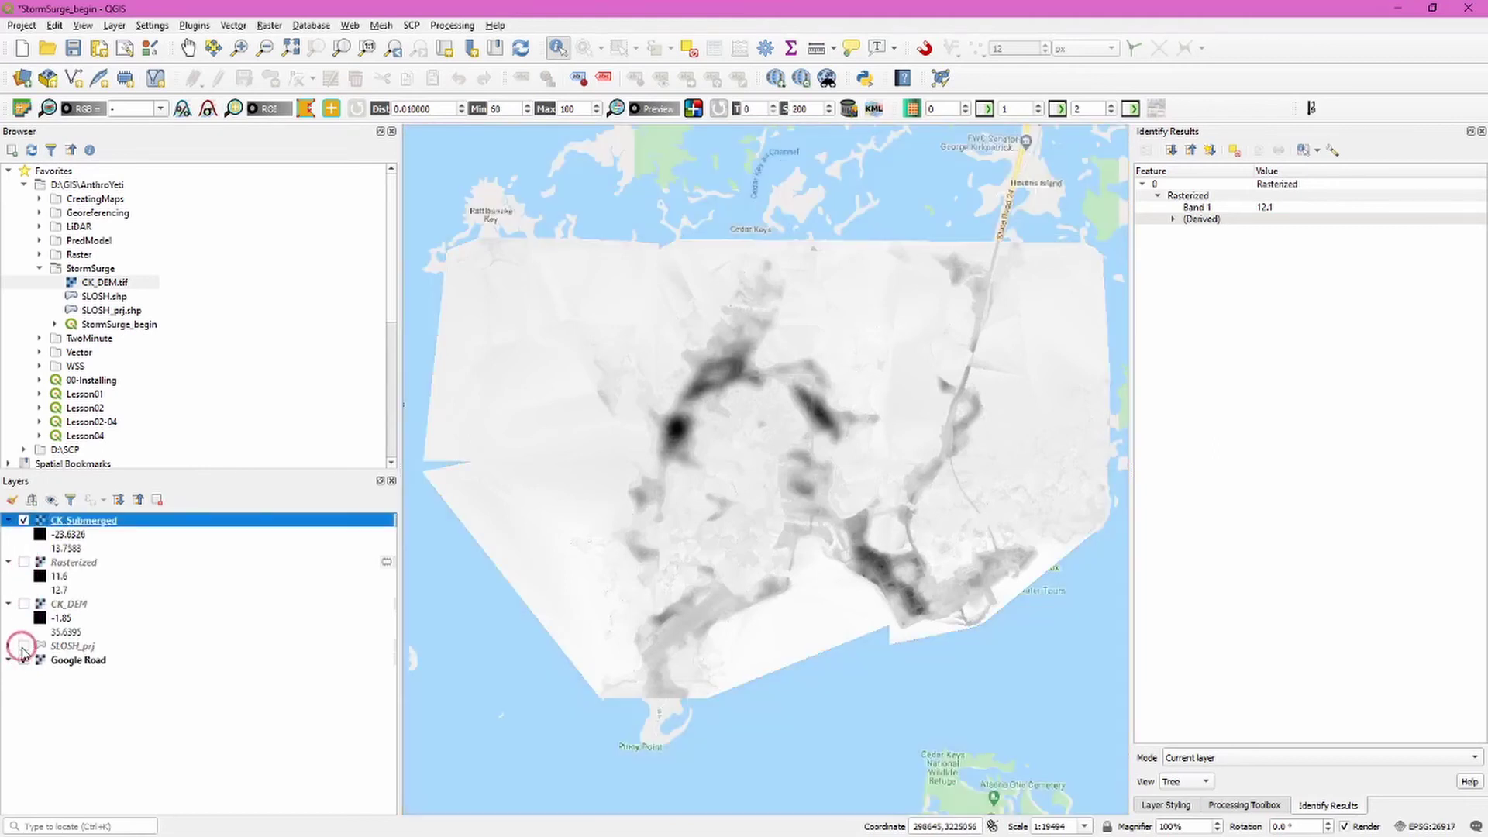
click(24, 660)
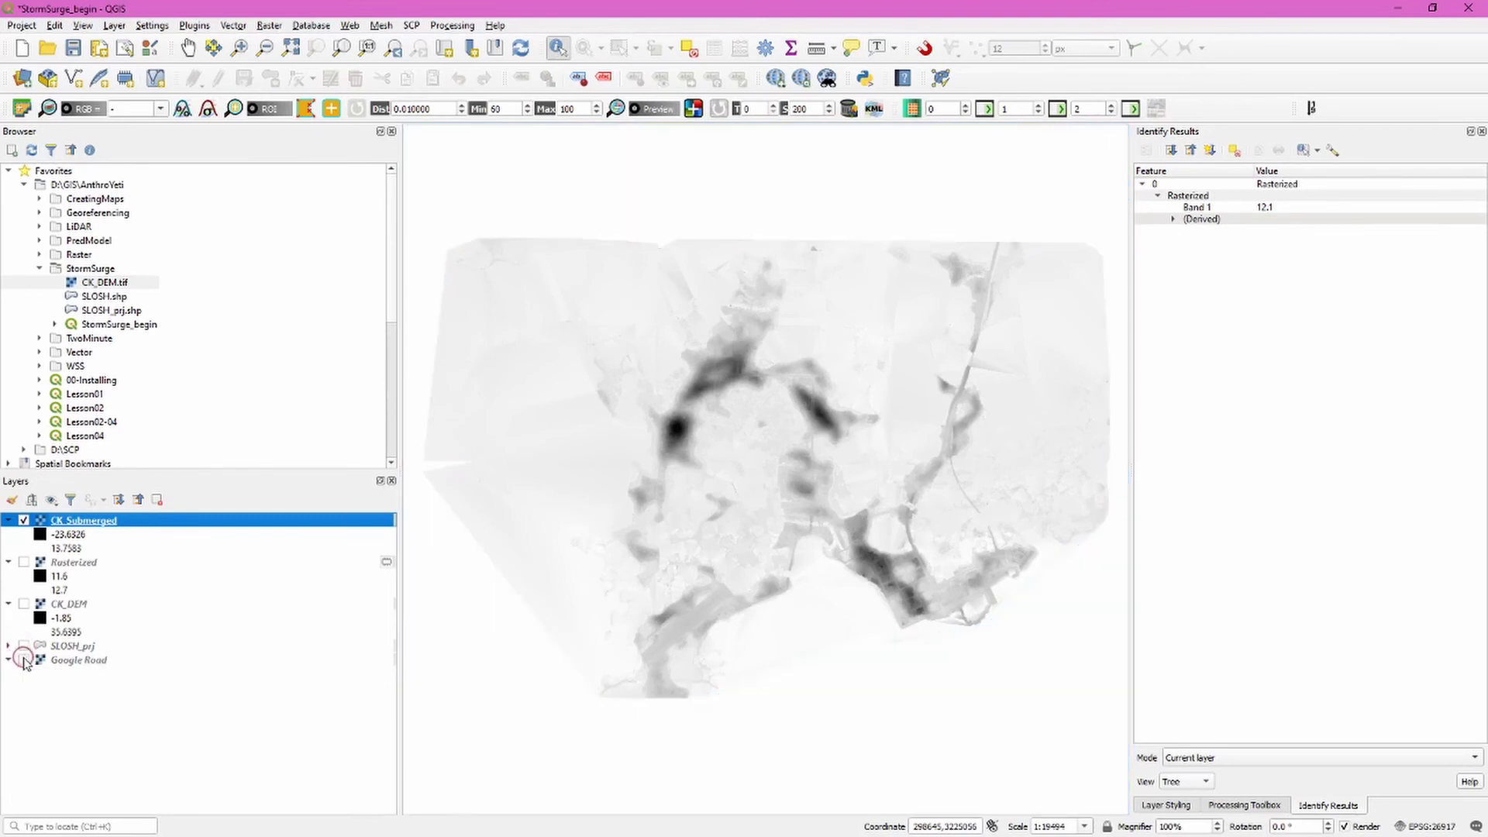
- Add the Google Satellite basemap beneath the project's other layers
click(774, 77)
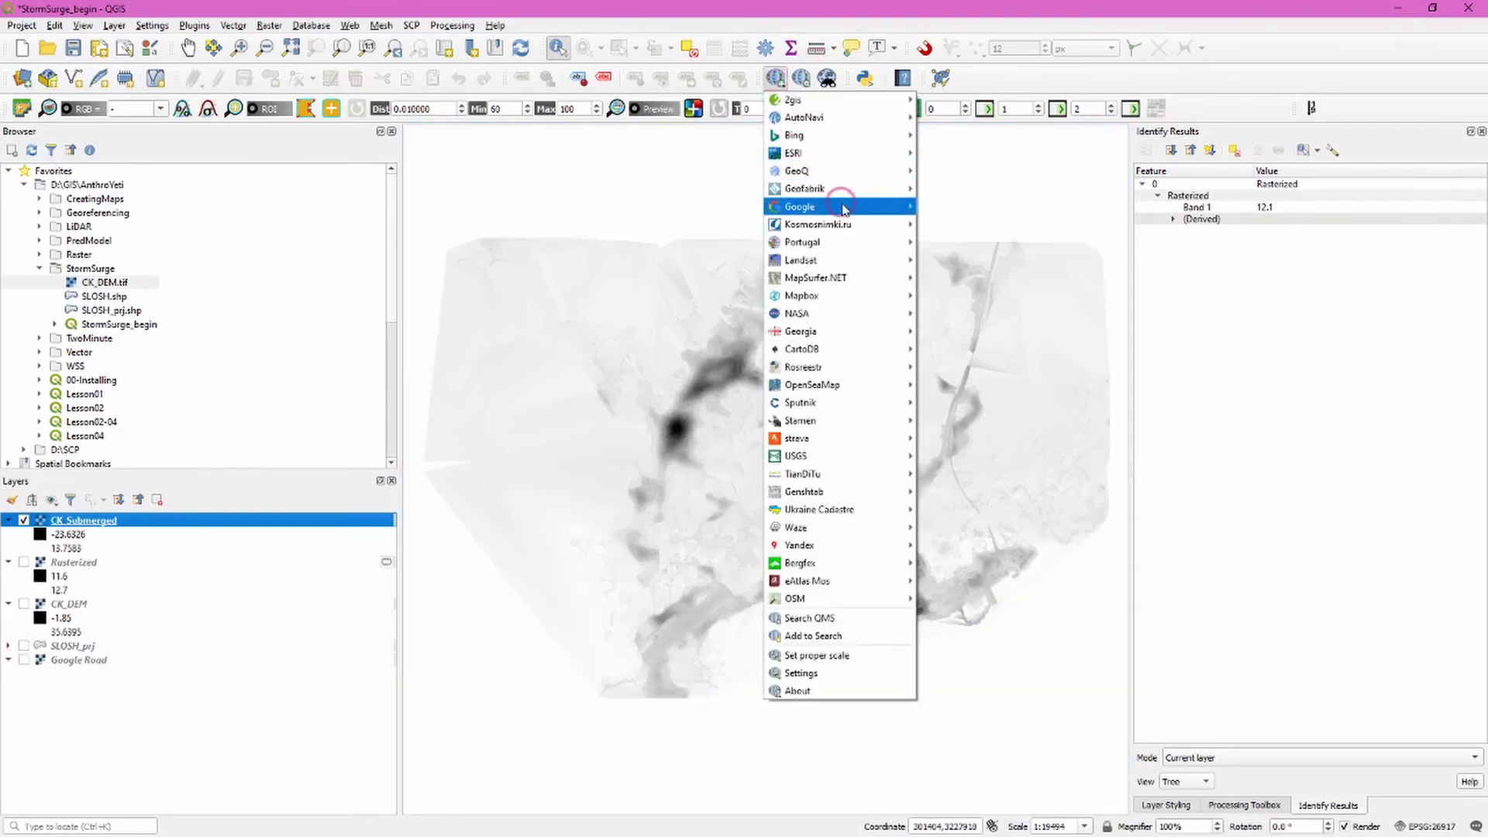
mouse_move(845, 207)
click(1015, 258)
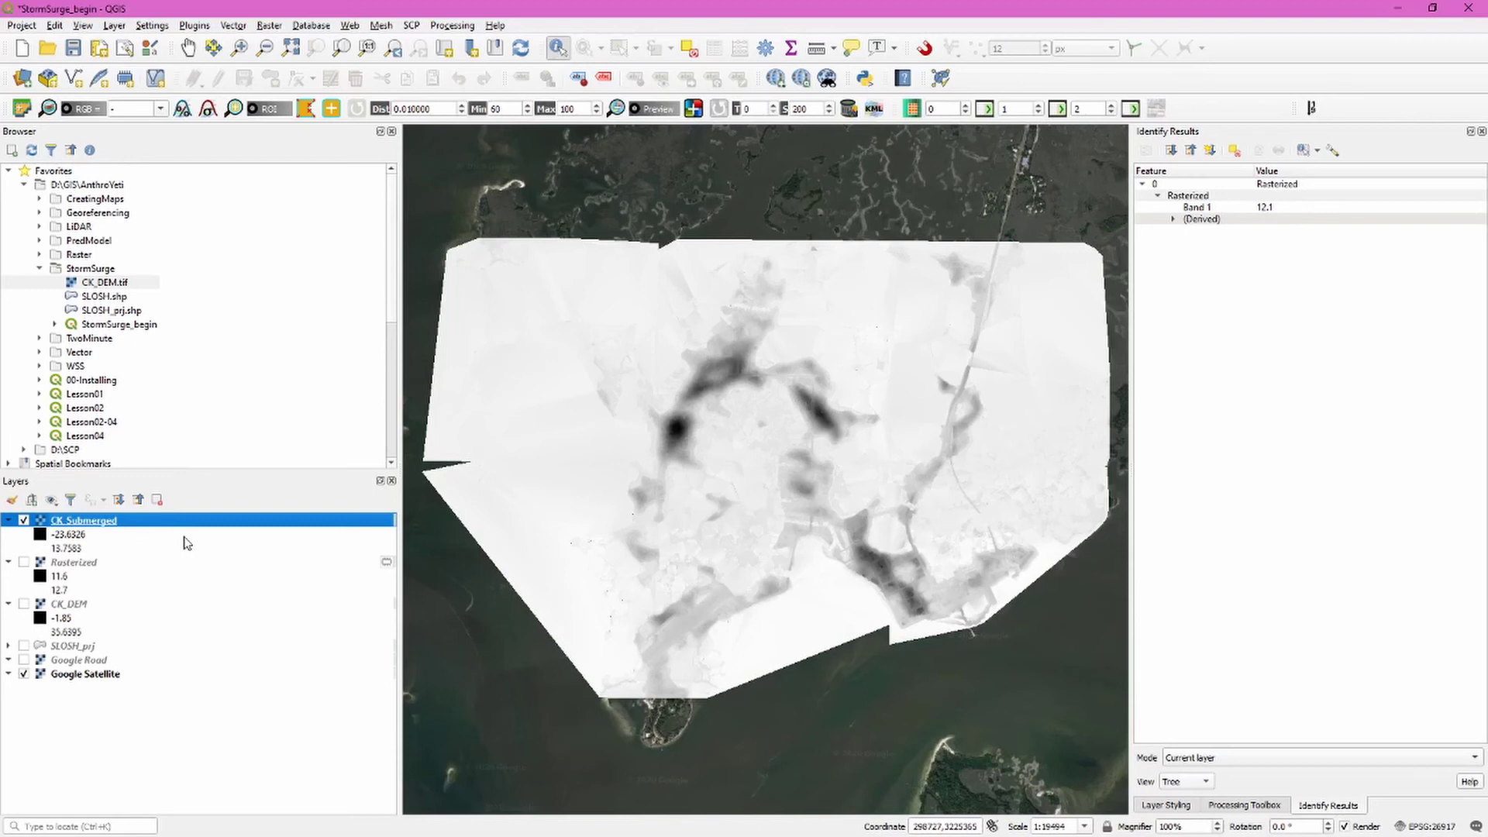
- Style CK_Submerged as singleband pseudocolor, classified in Equal Interval mode with 6 classes
click(1174, 806)
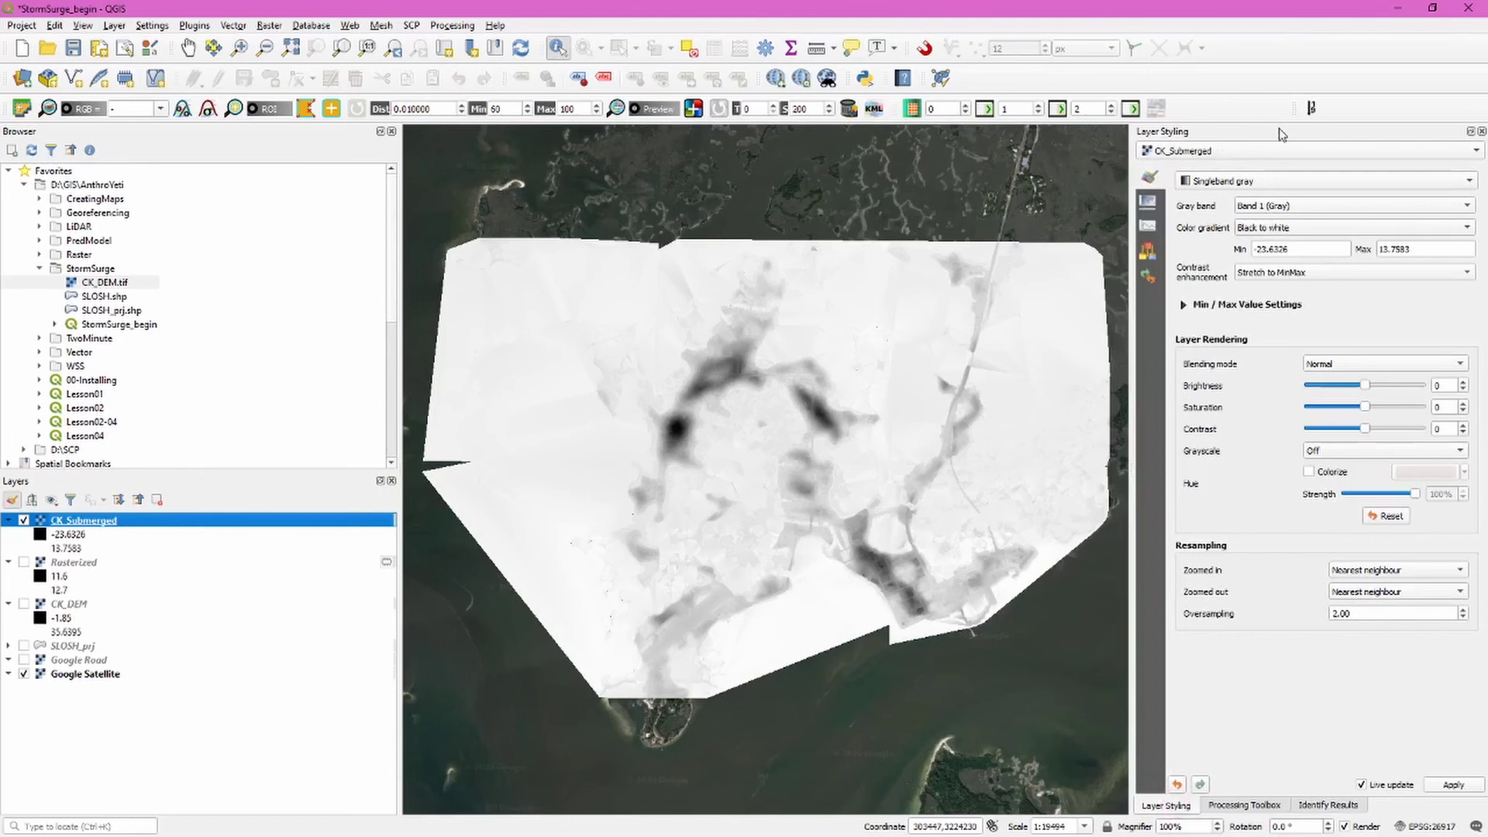
click(1261, 181)
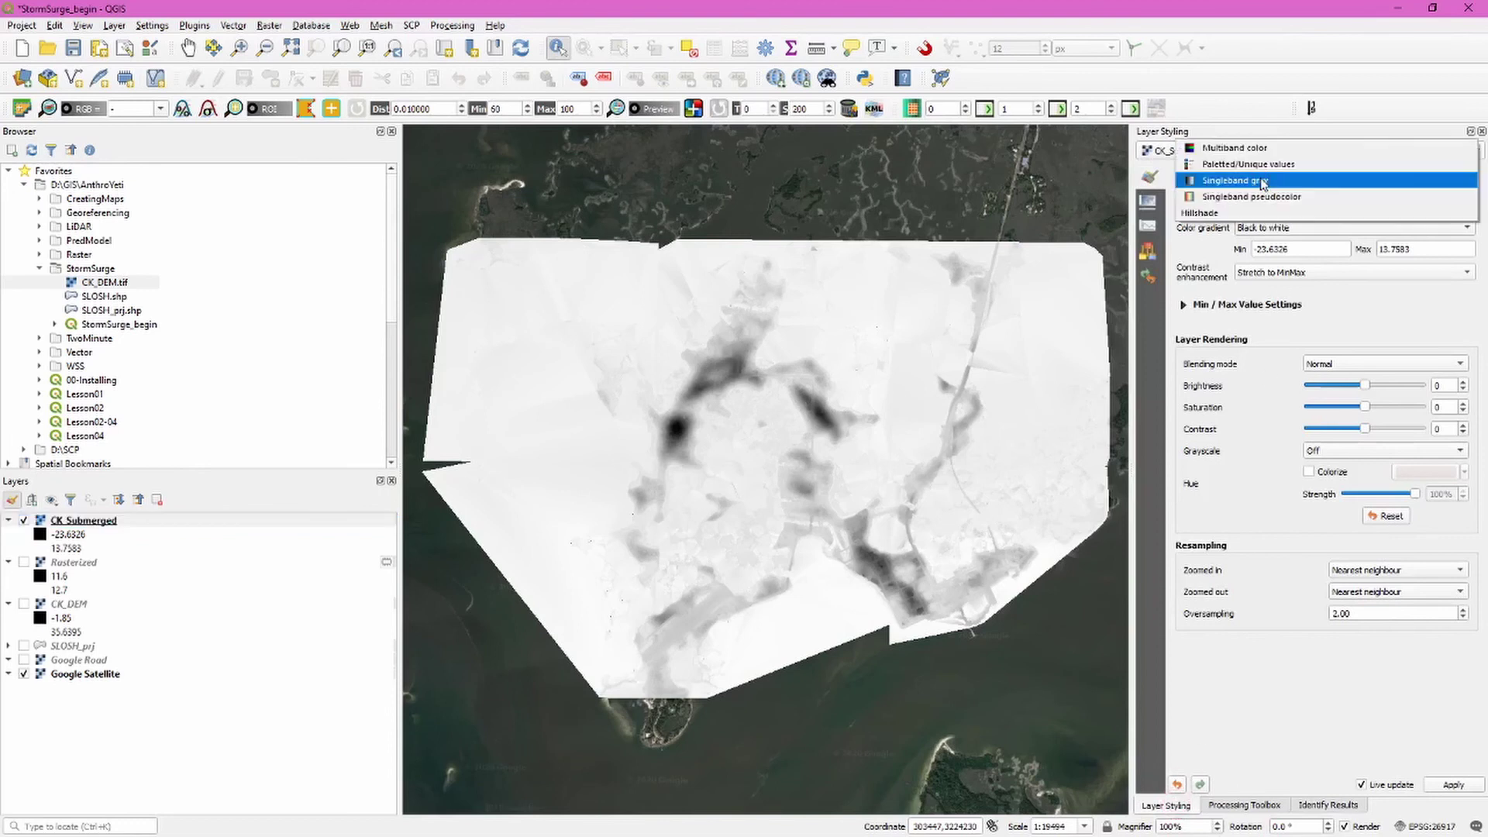
click(1345, 198)
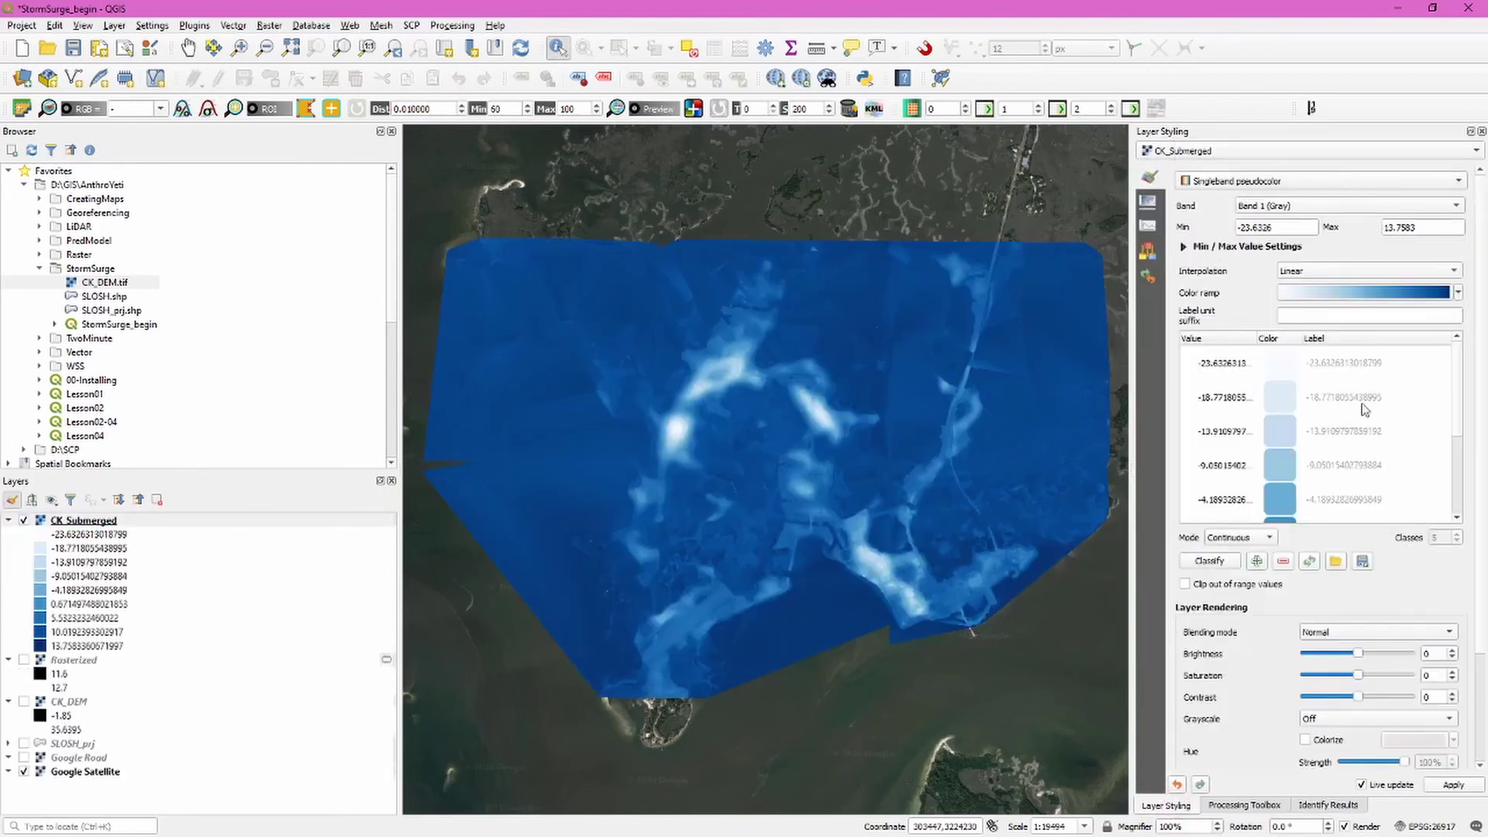
click(1250, 540)
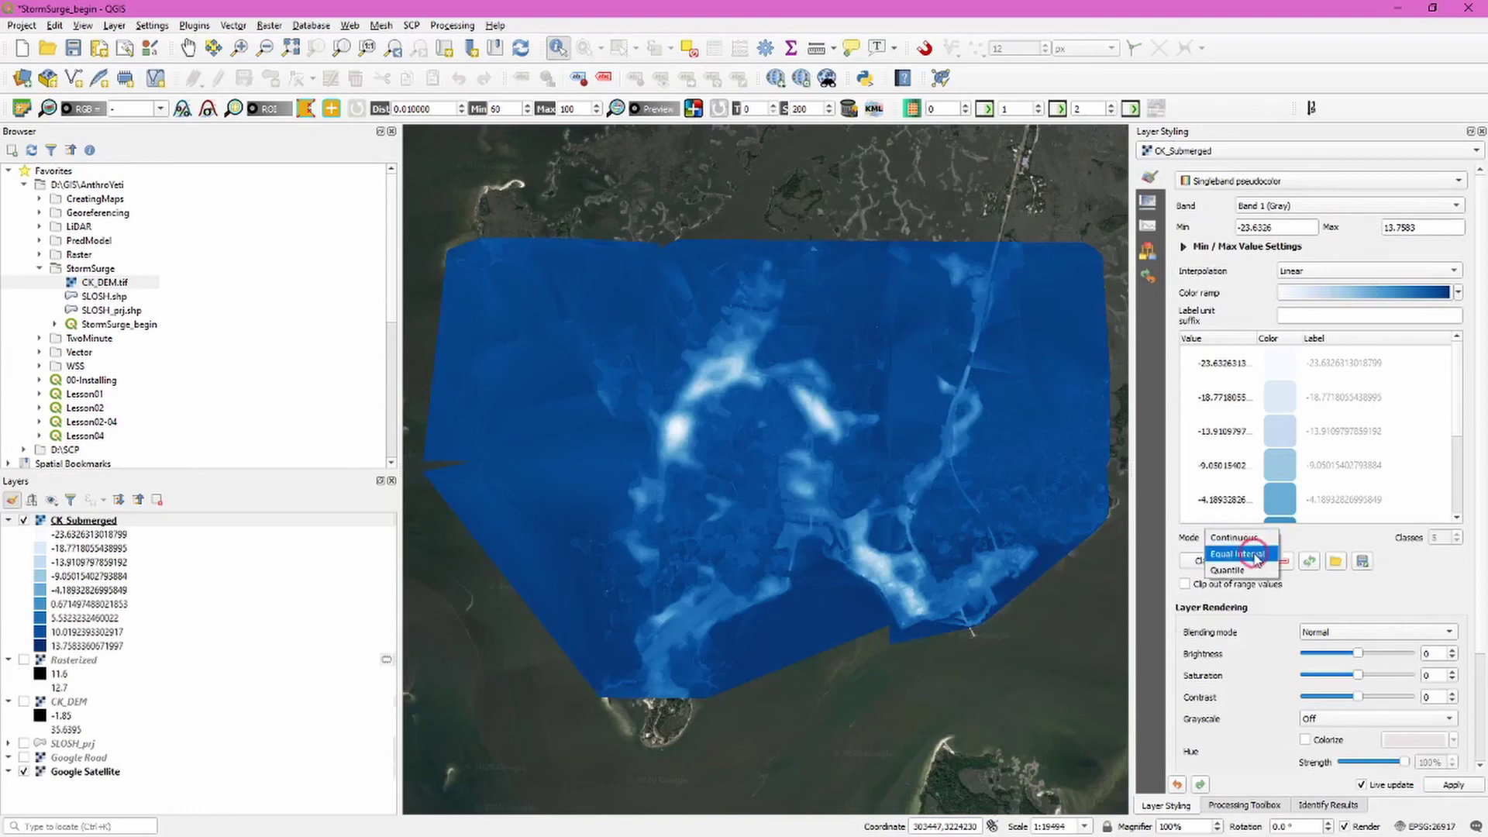
click(1233, 554)
click(1456, 533)
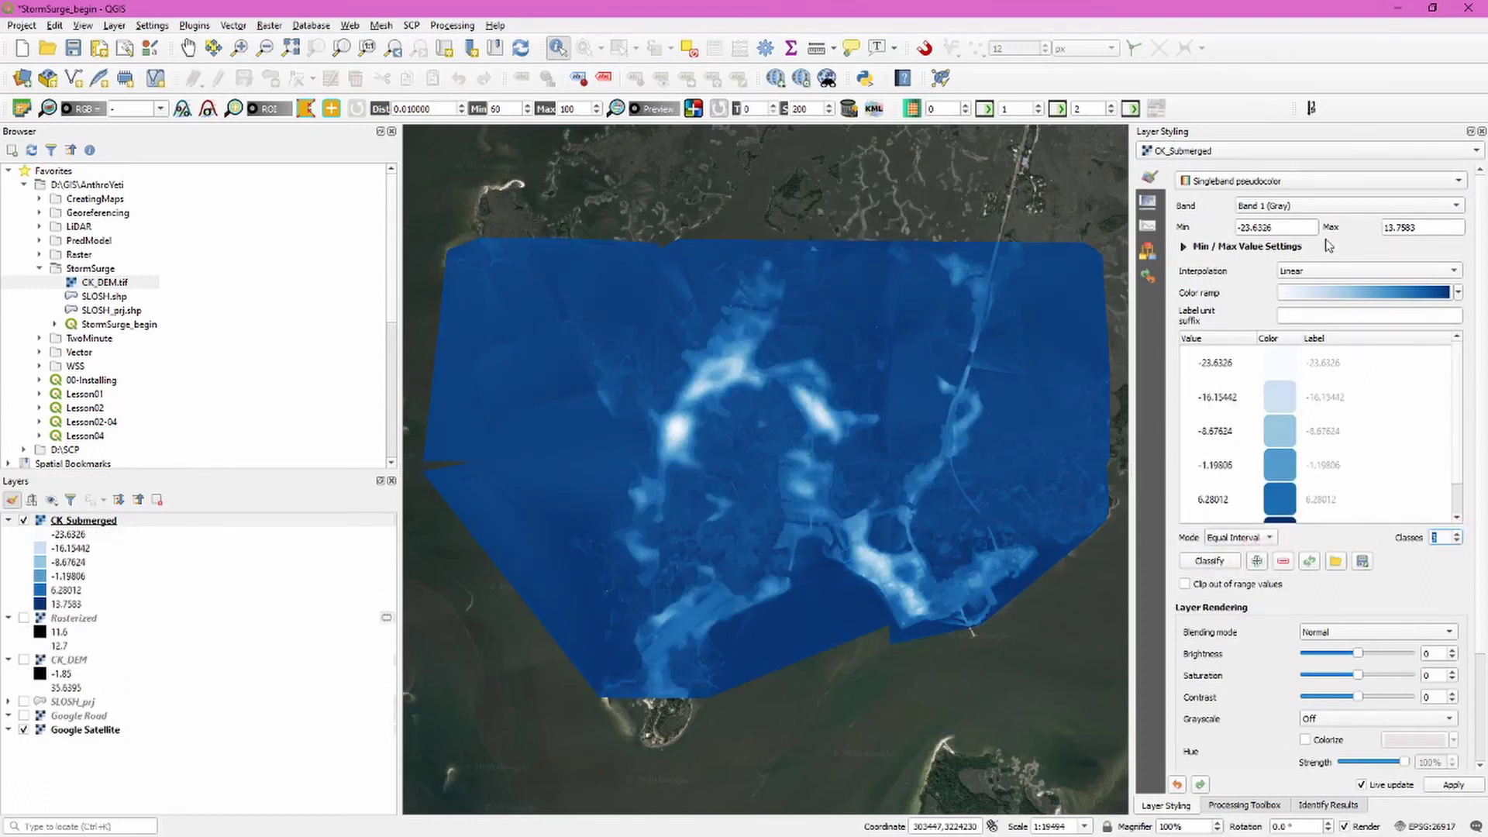
- Set the CK_Submerged minimum value to 0 and clip out of range values with the blue color ramp
drag(1278, 227, 1228, 227)
text(0)
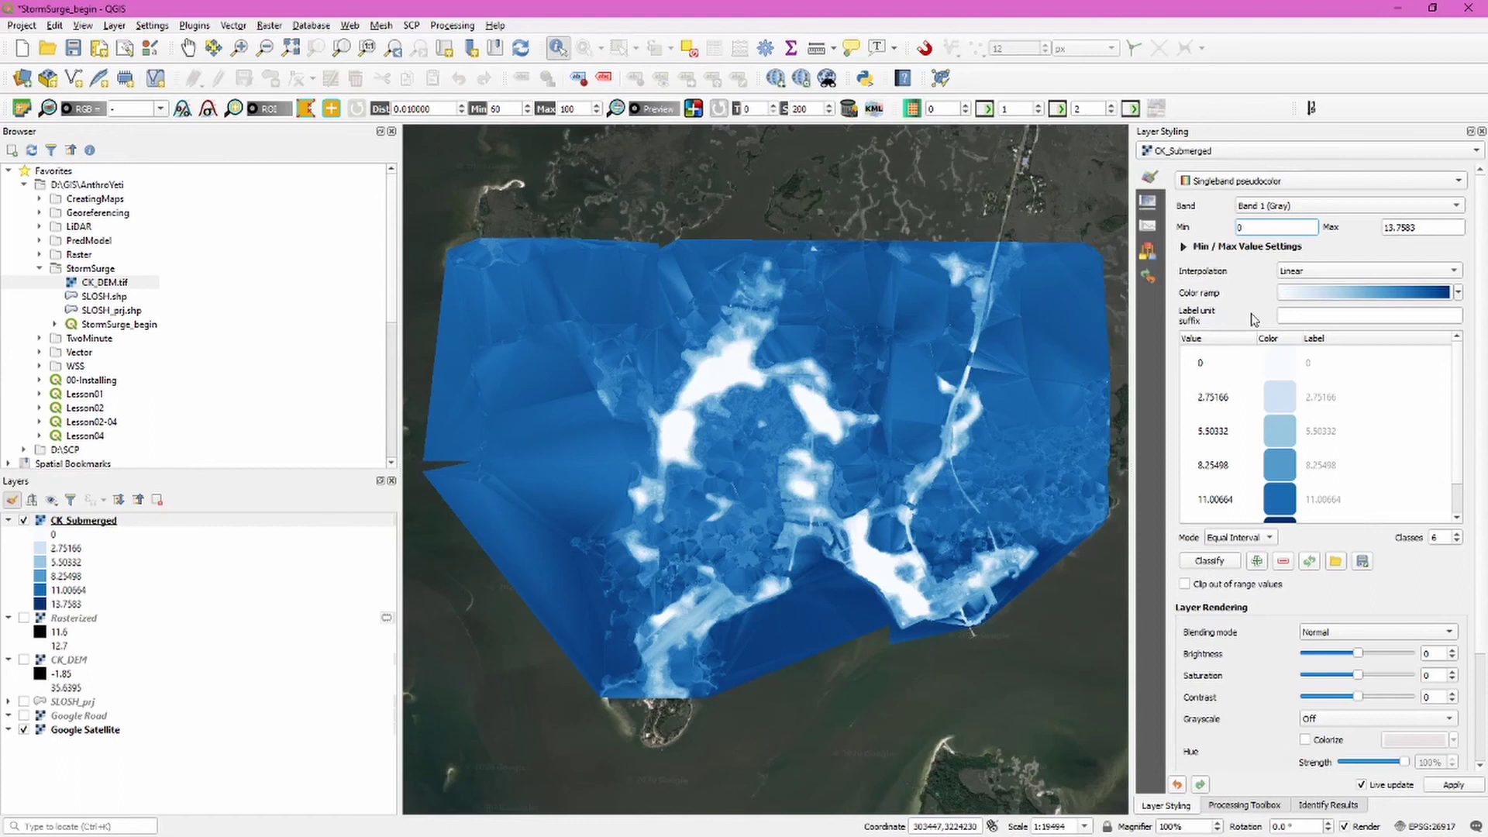
click(1457, 292)
click(1346, 333)
click(1185, 585)
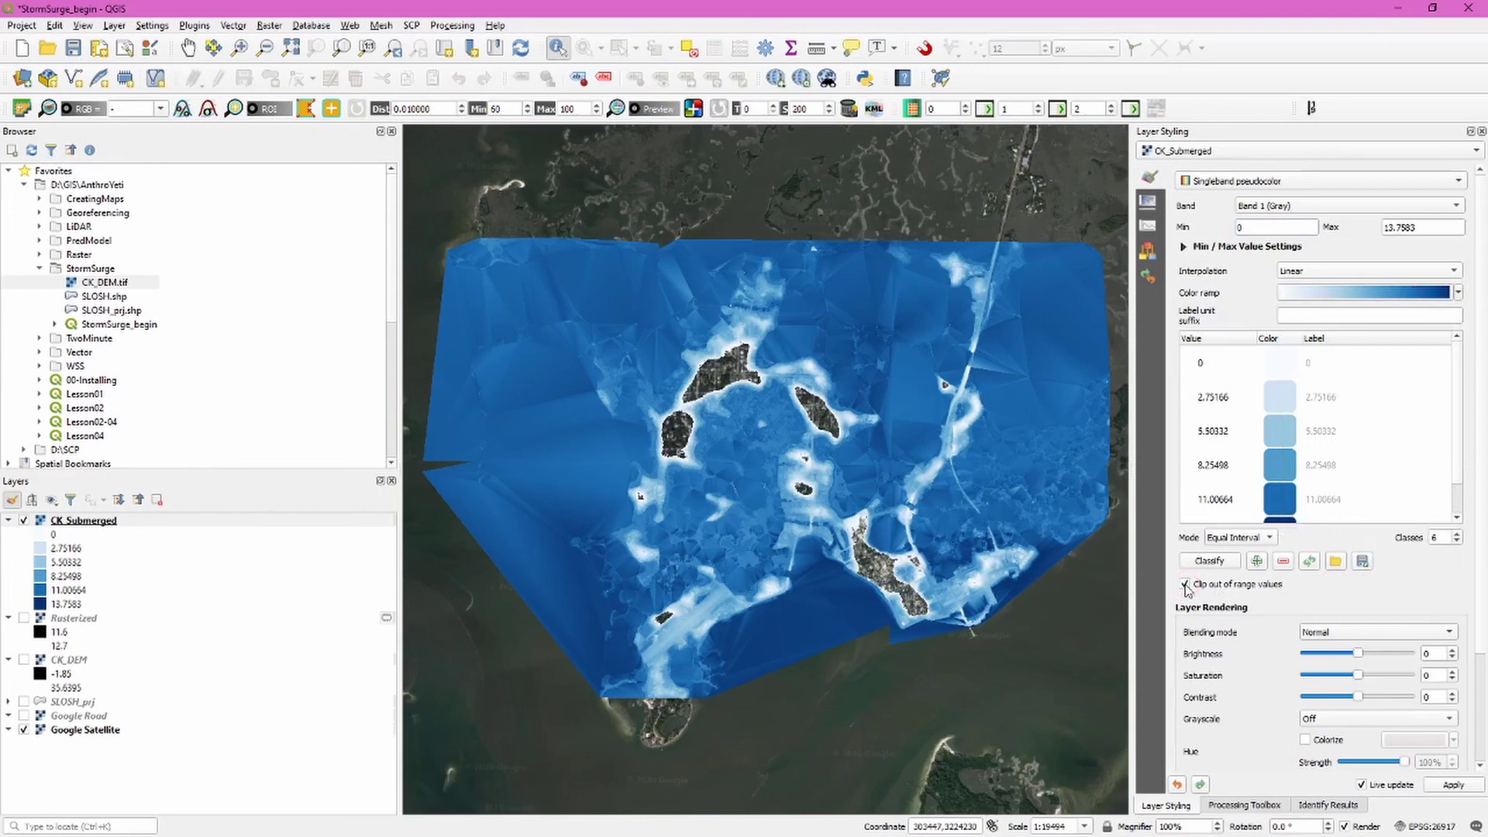
- Set the global opacity of the CK_Submerged layer to 60%
click(1148, 202)
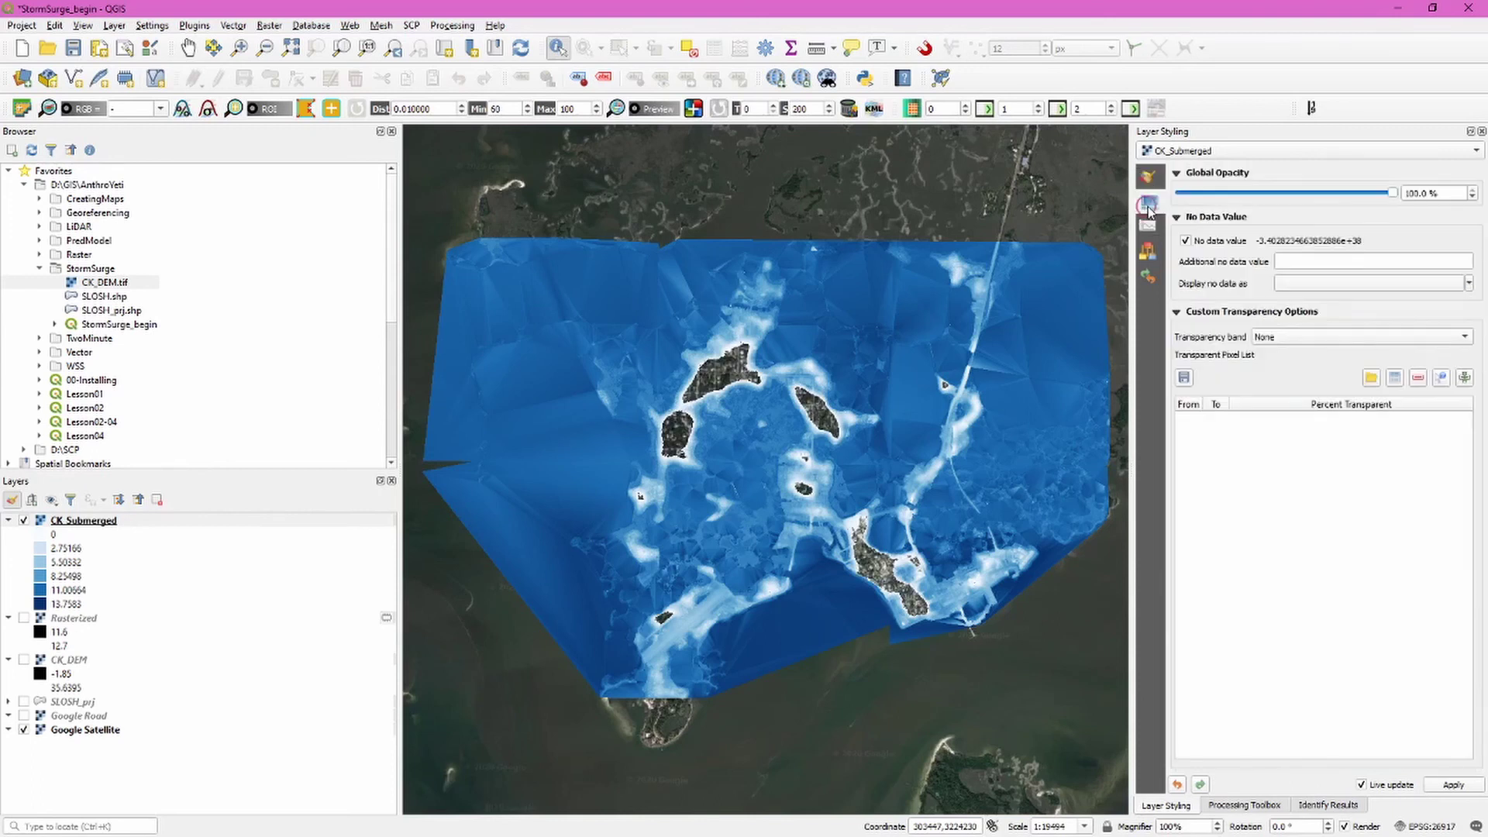
drag(1448, 193, 1377, 183)
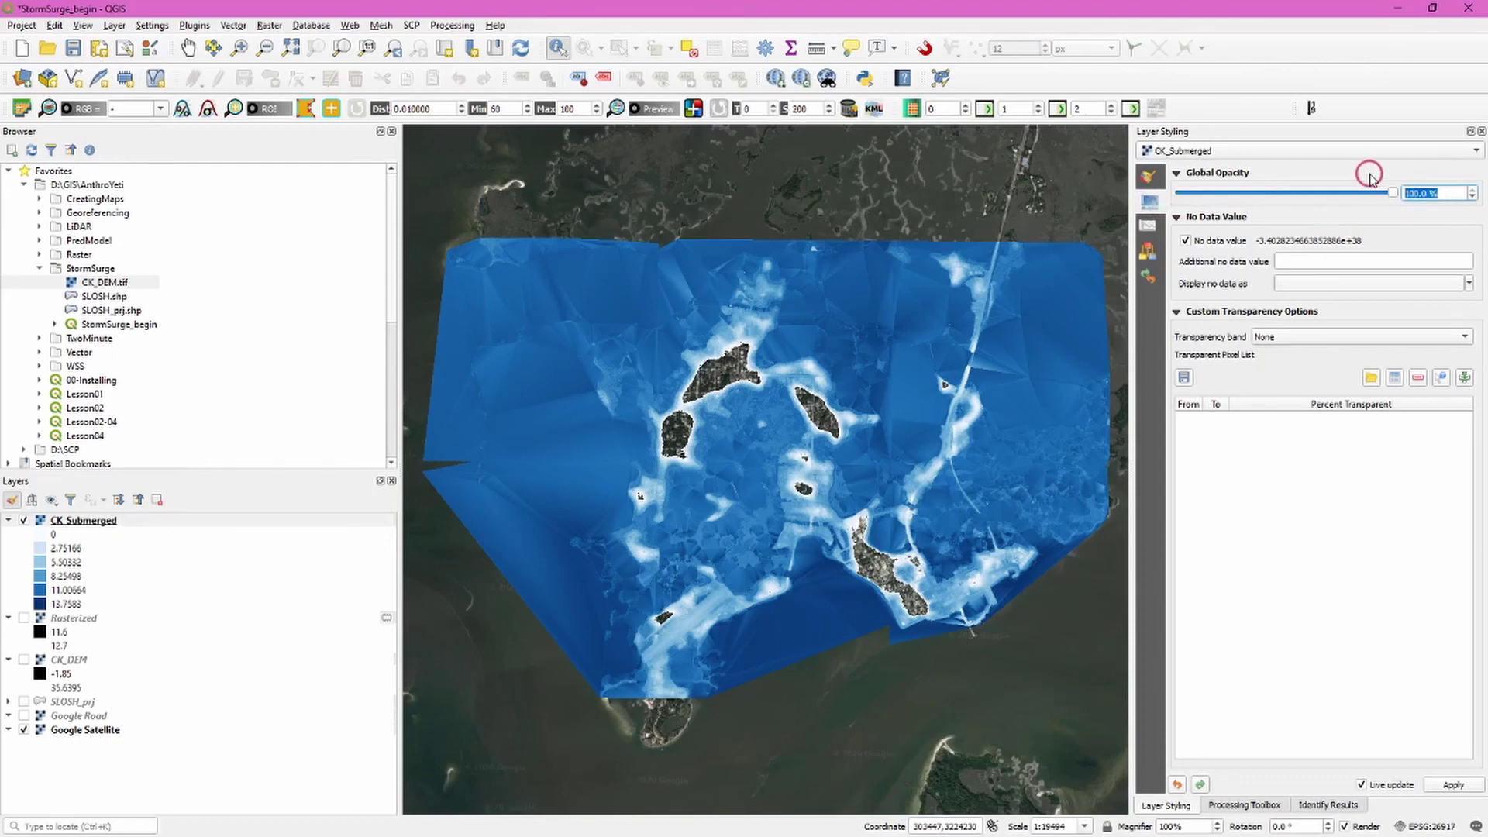
text(50)
key(Return)
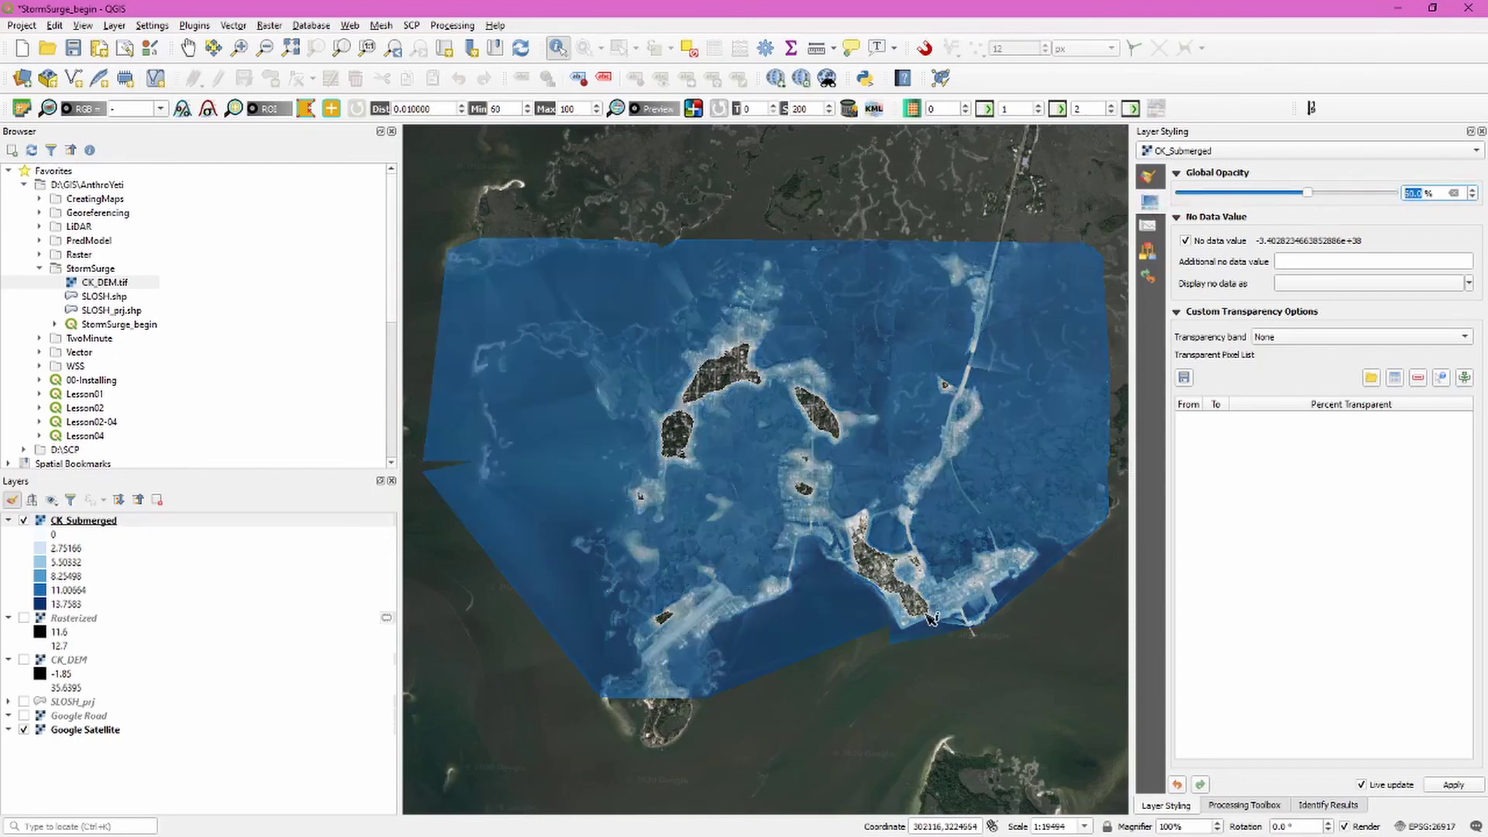
- Examine the submerged areas and unflooded ground across the Cedar Key islands against the satellite imagery
scroll(926, 620, up, 1)
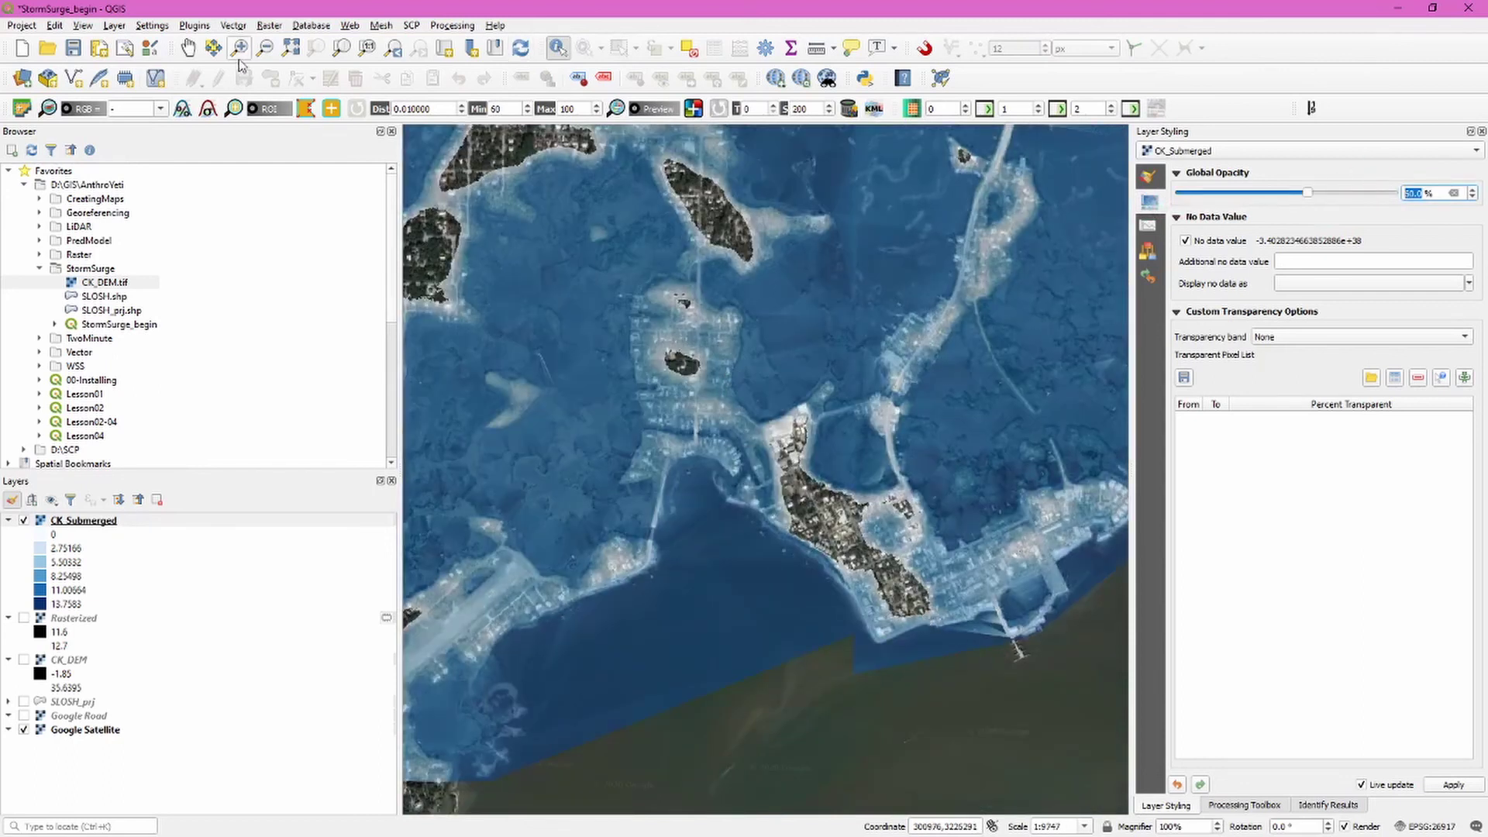
key(space)
drag(708, 305, 806, 383)
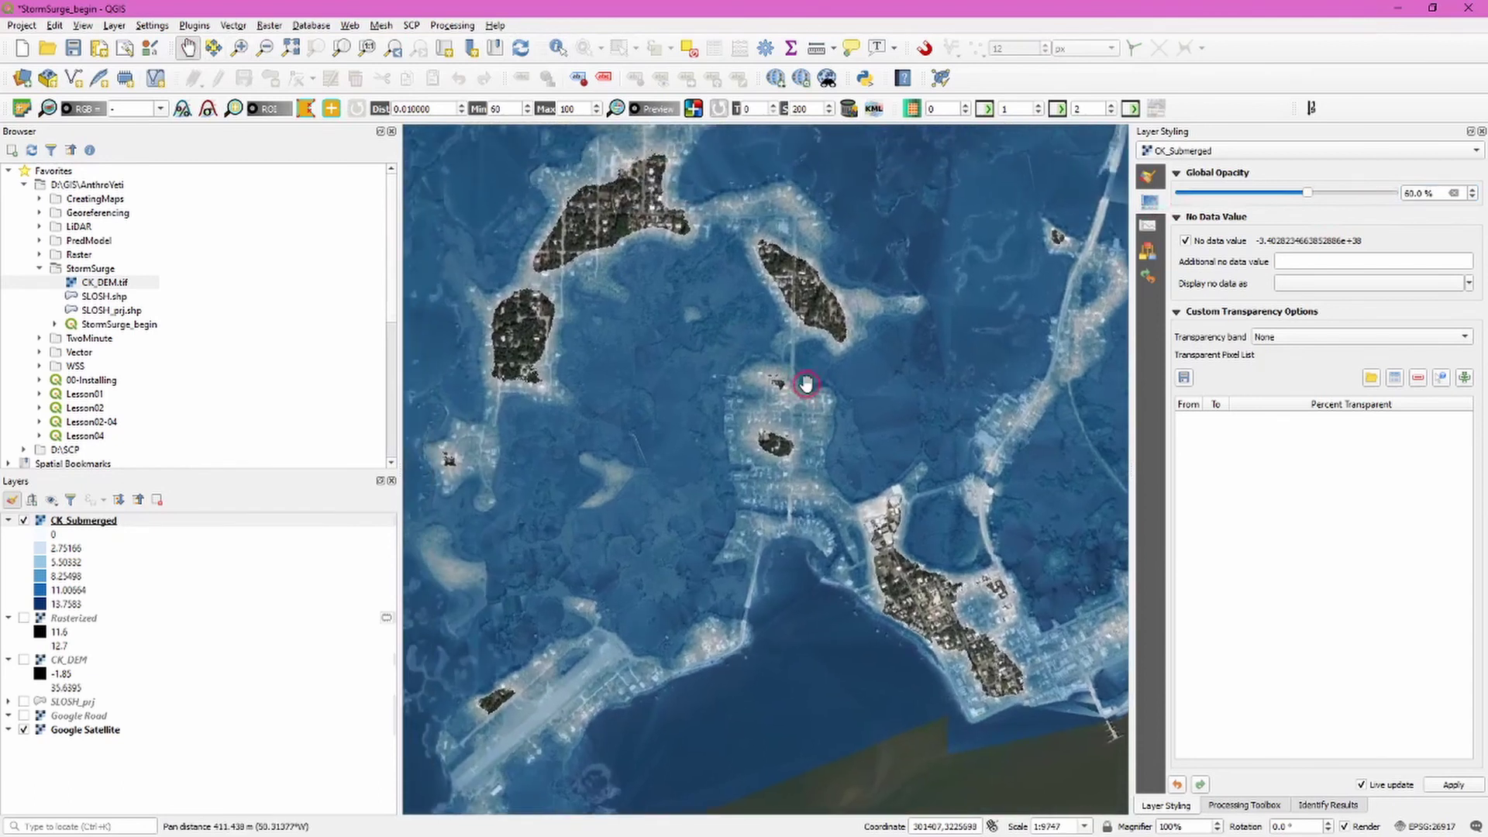
drag(726, 337, 707, 385)
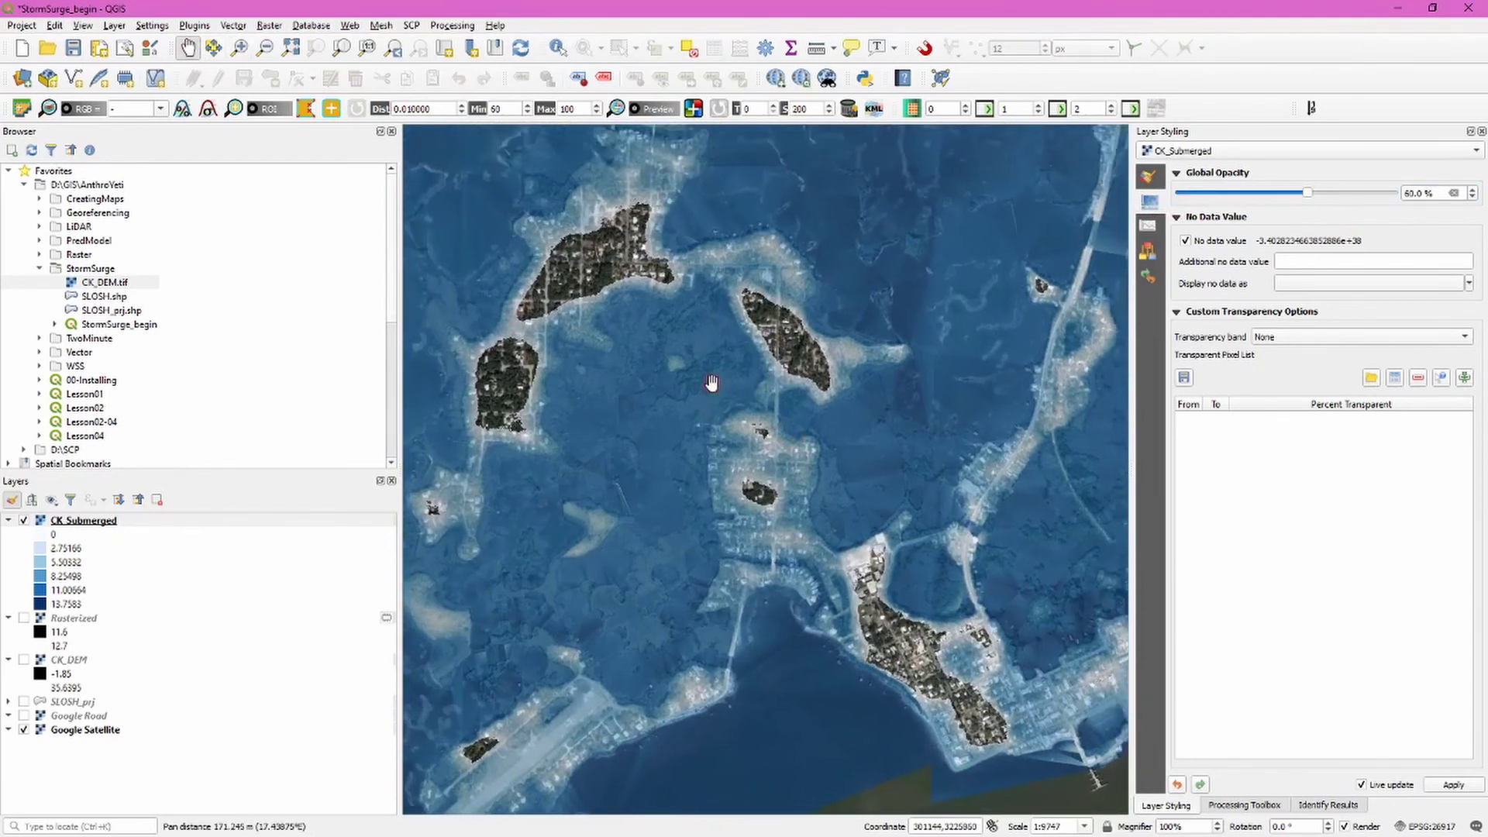
drag(783, 334, 806, 358)
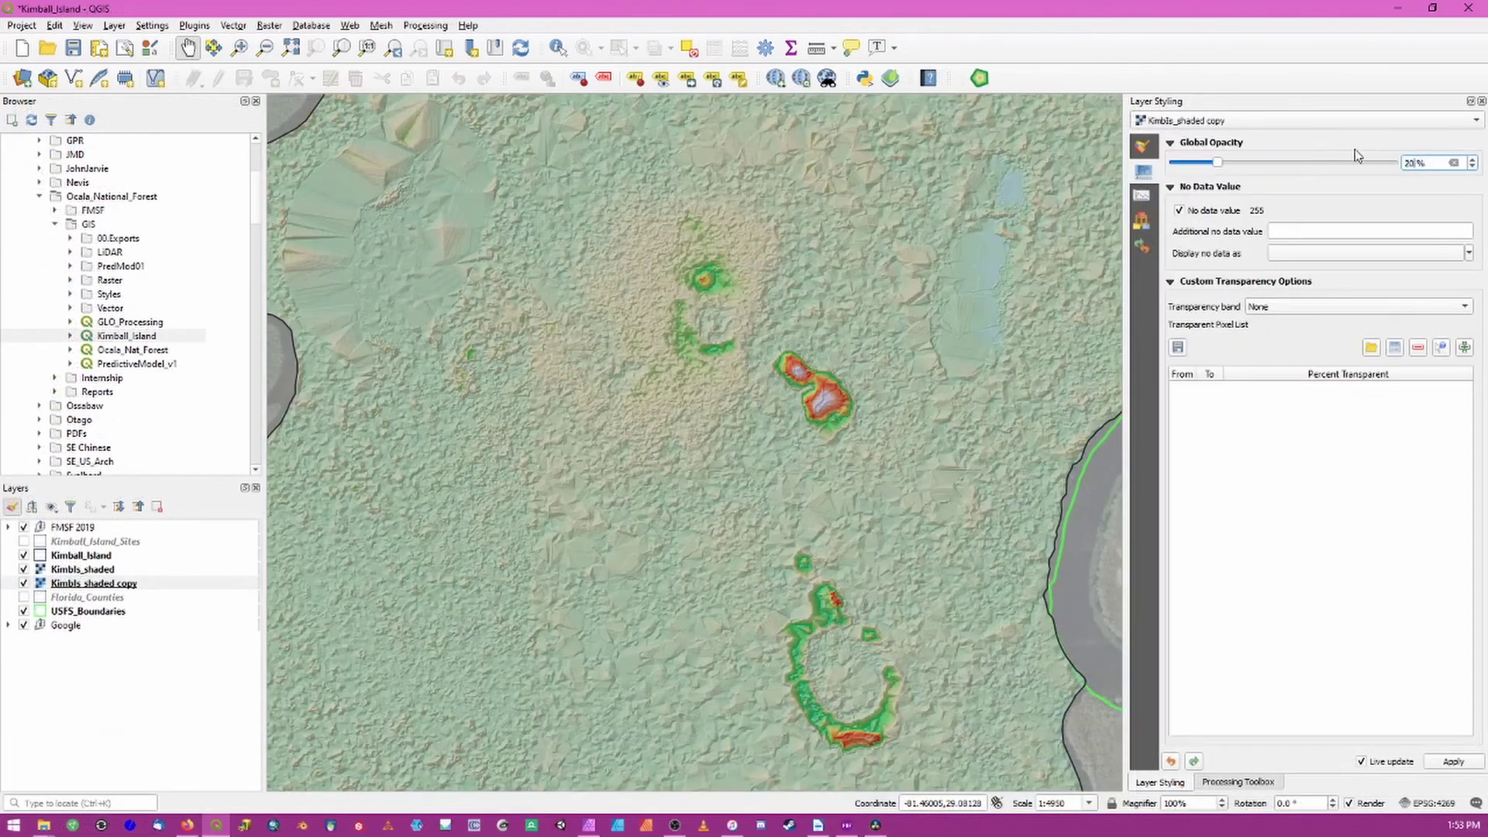
drag(958, 542, 854, 393)
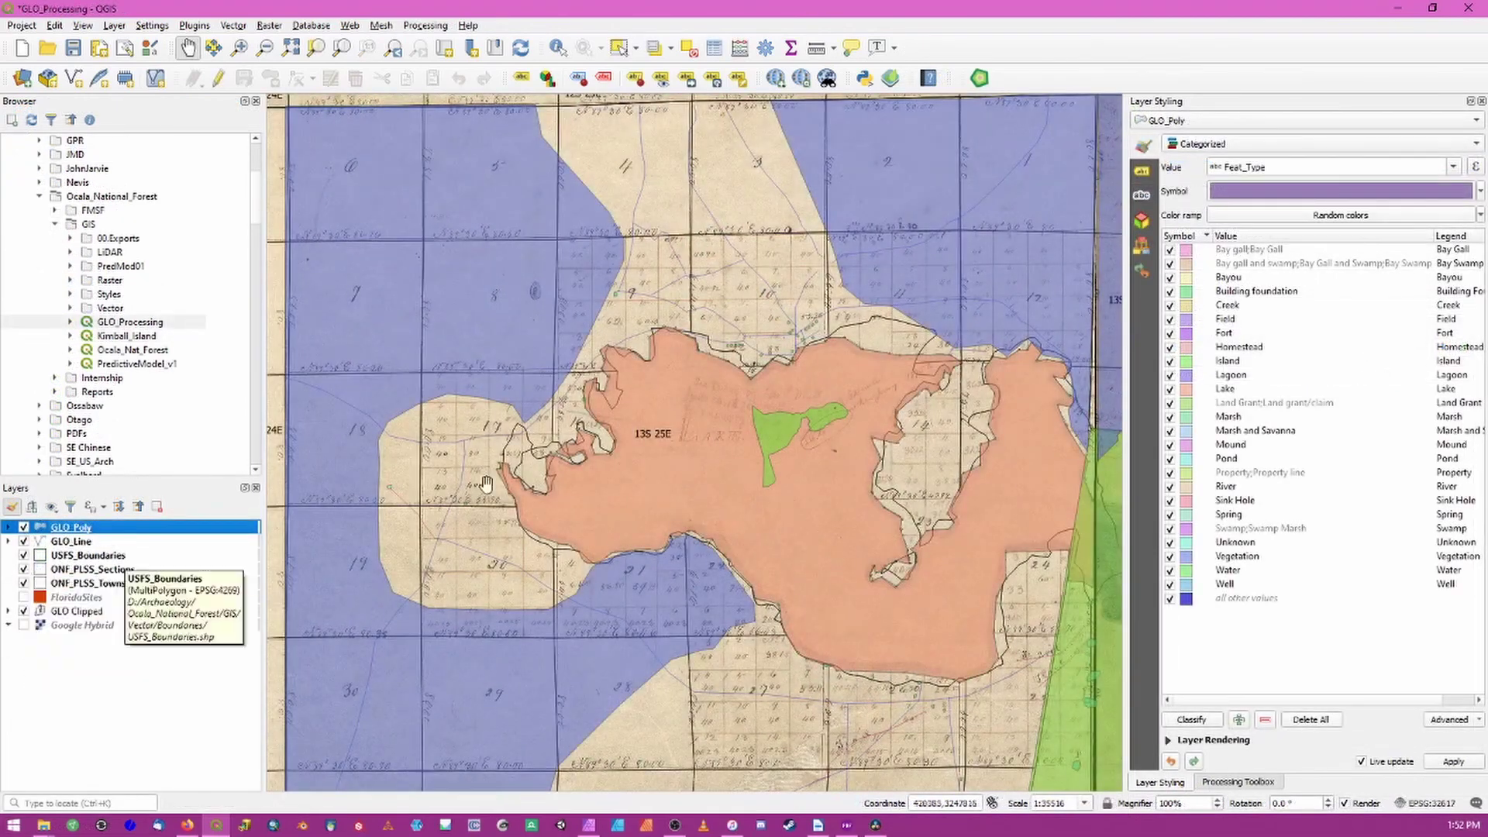
scroll(376, 547, up, 3)
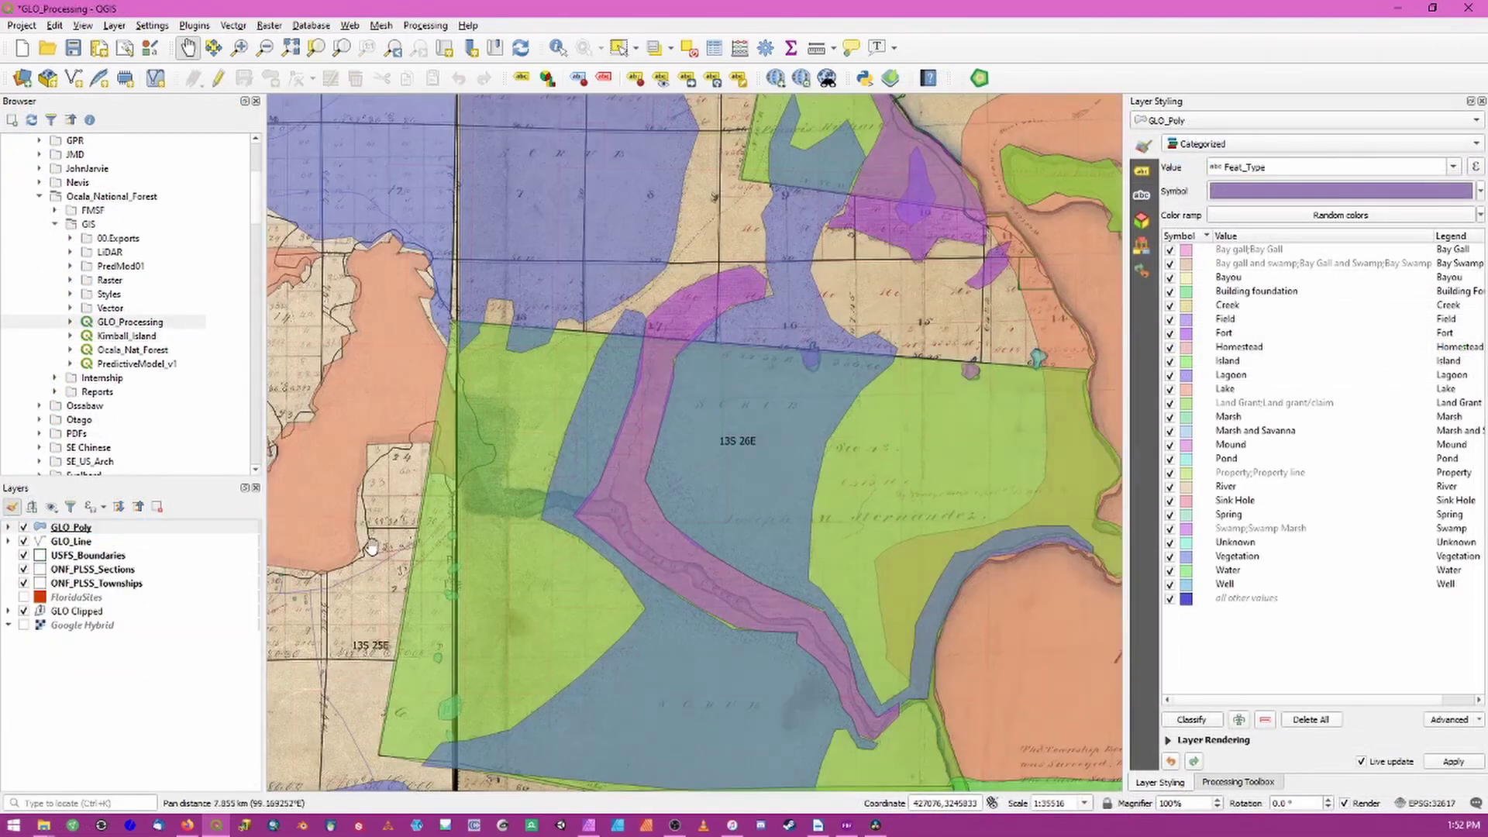